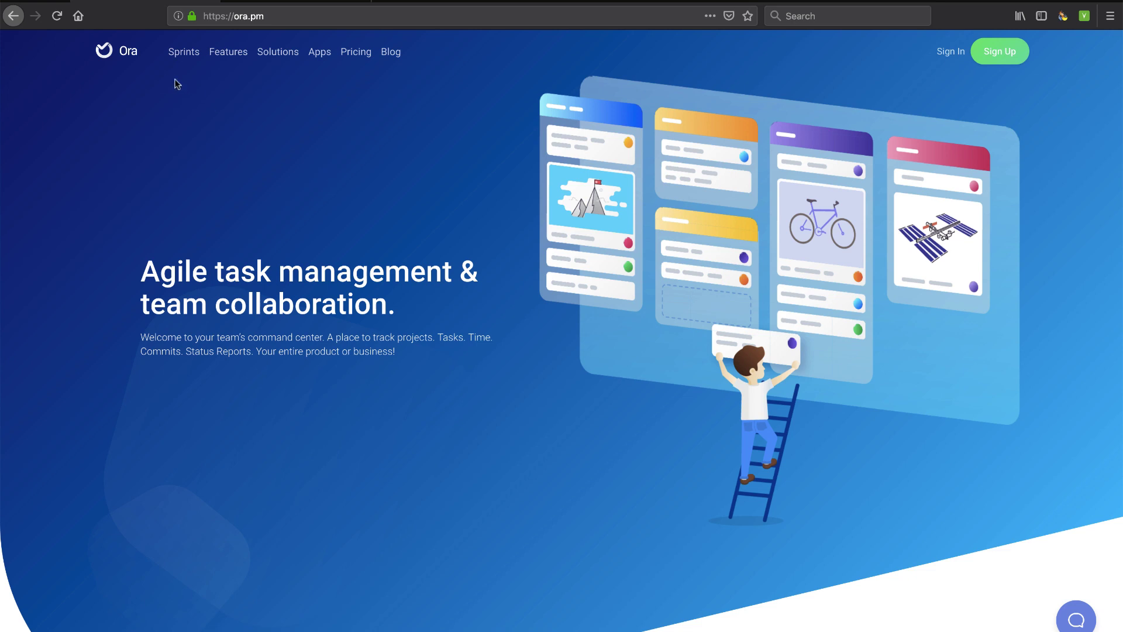
Show the team solution categories, then browse down through the homepage feature sections
left_click(282, 54)
scroll(392, 424, "down", 3)
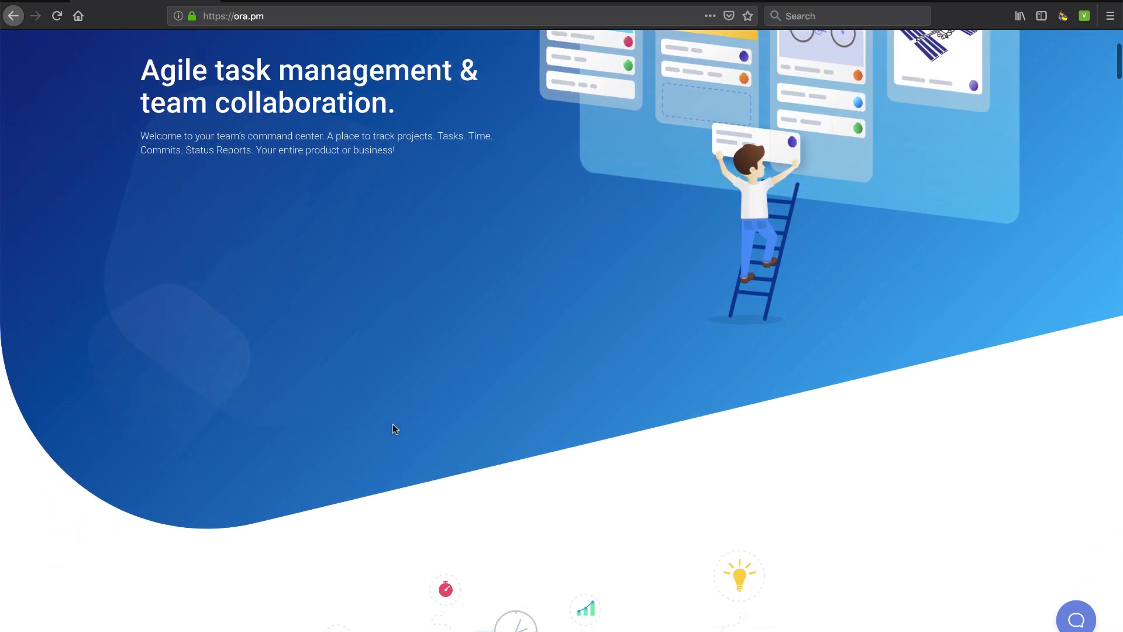
scroll(392, 423, "down", 3)
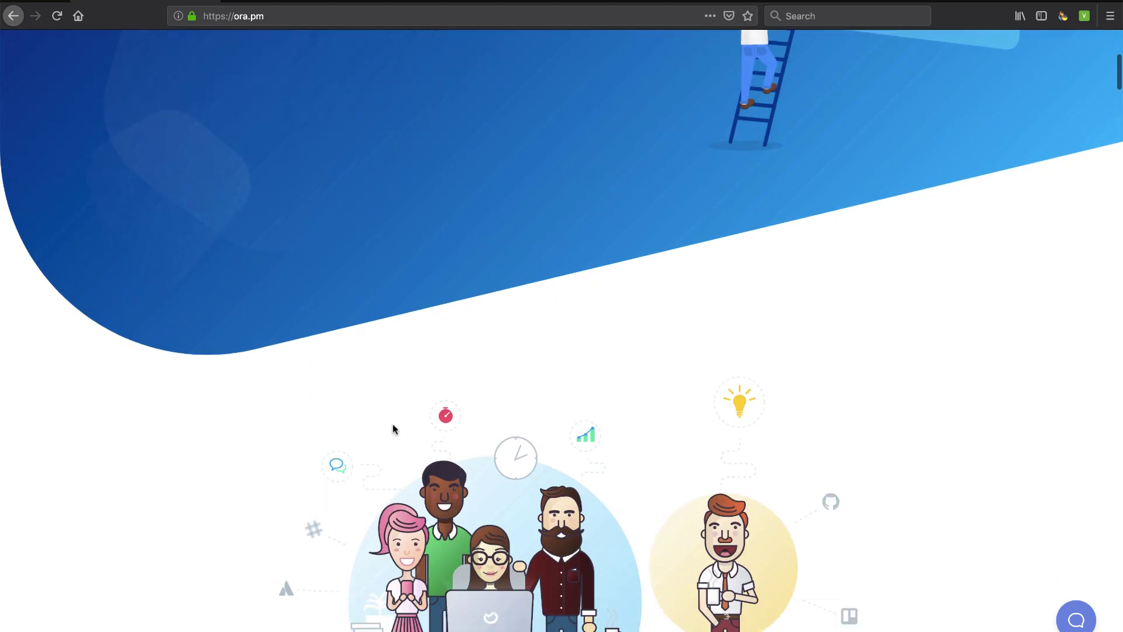
scroll(392, 425, "down", 6)
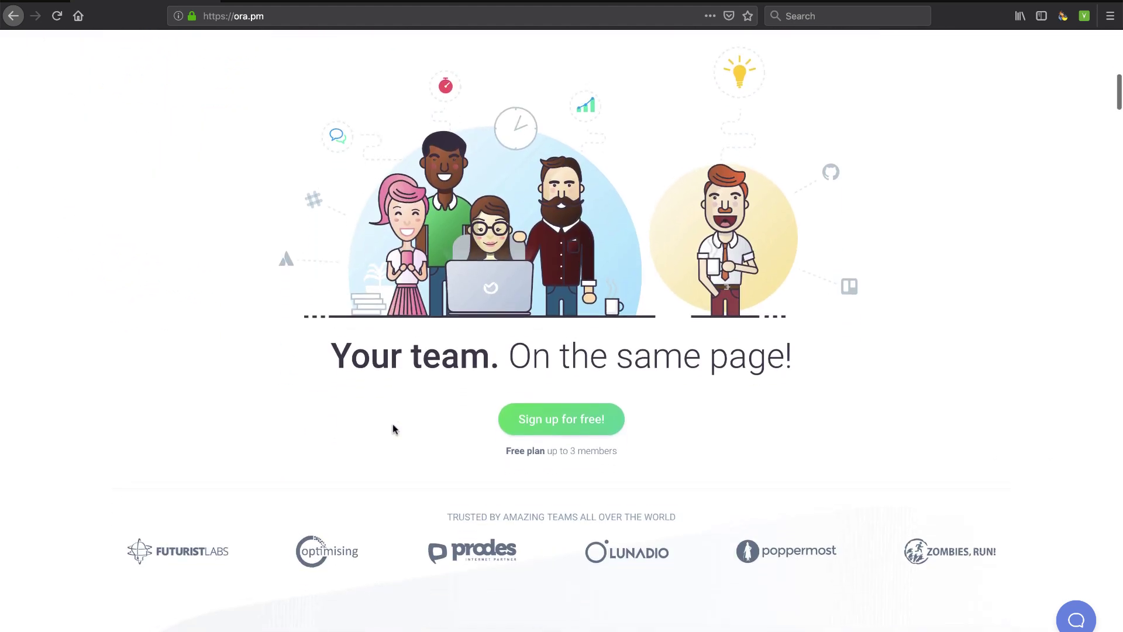
scroll(392, 425, "down", 4)
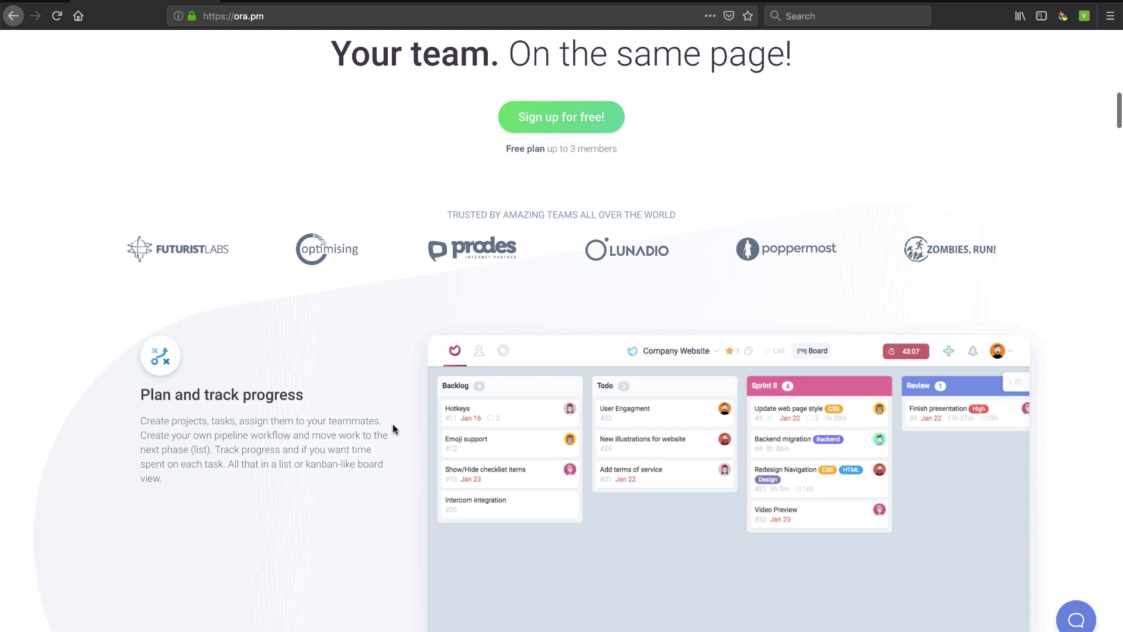
scroll(392, 429, "down", 1)
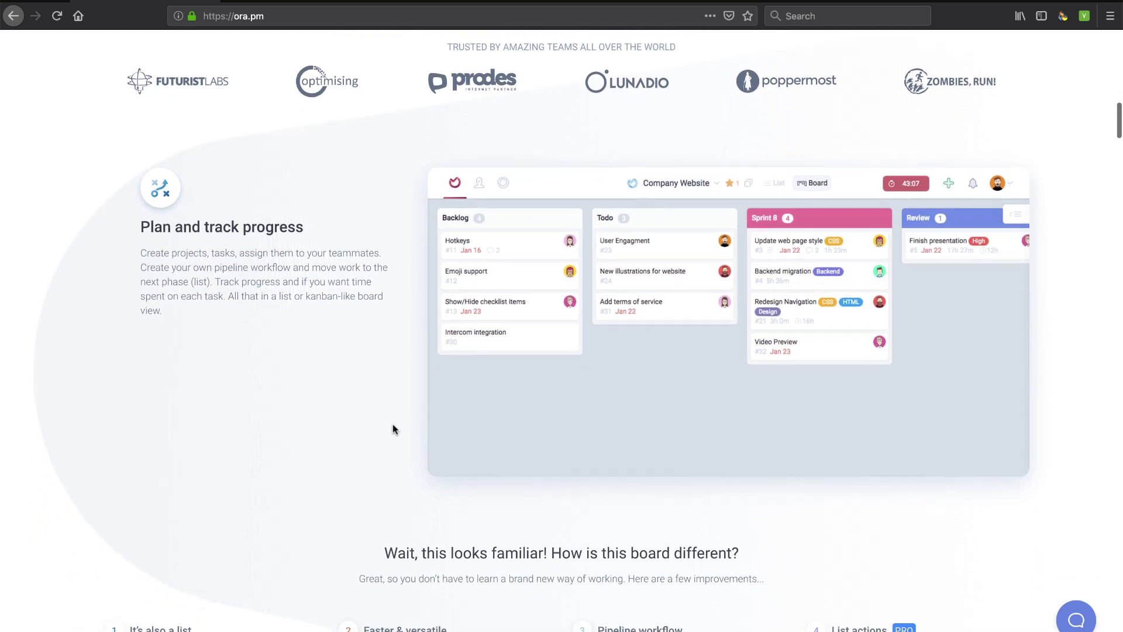
scroll(392, 425, "down", 1)
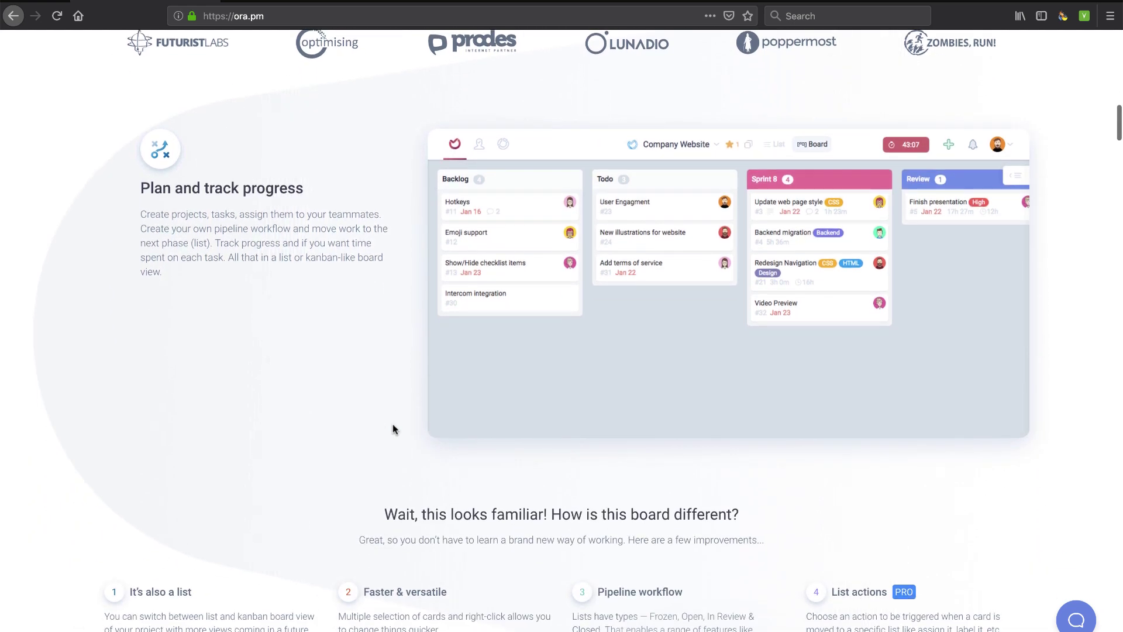
scroll(393, 425, "down", 3)
scroll(393, 425, "down", 5)
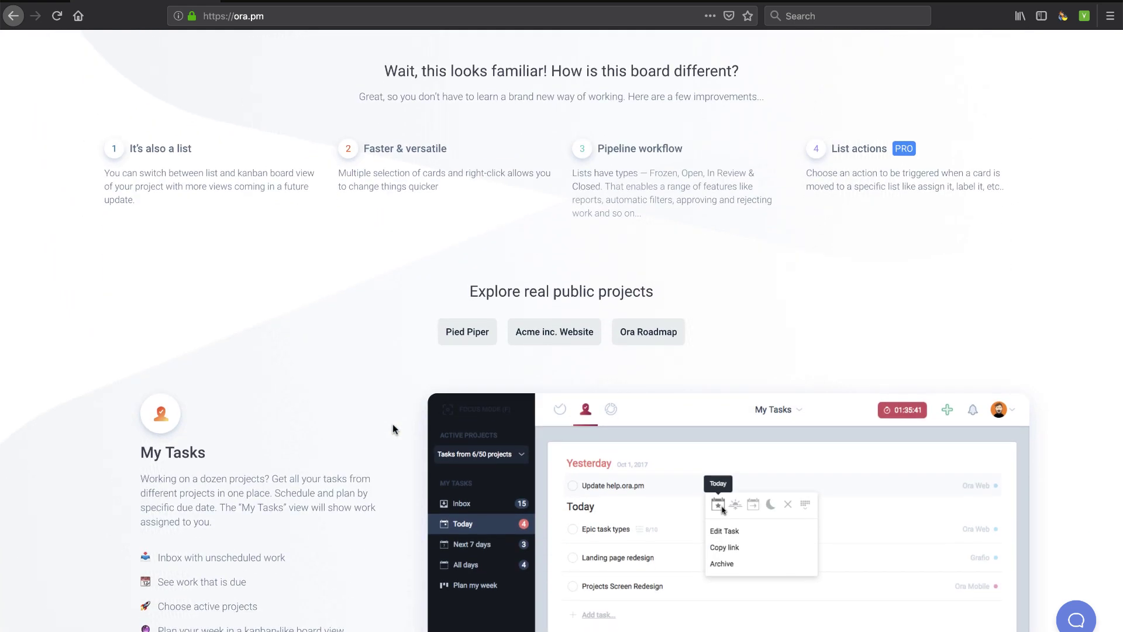
scroll(392, 430, "down", 4)
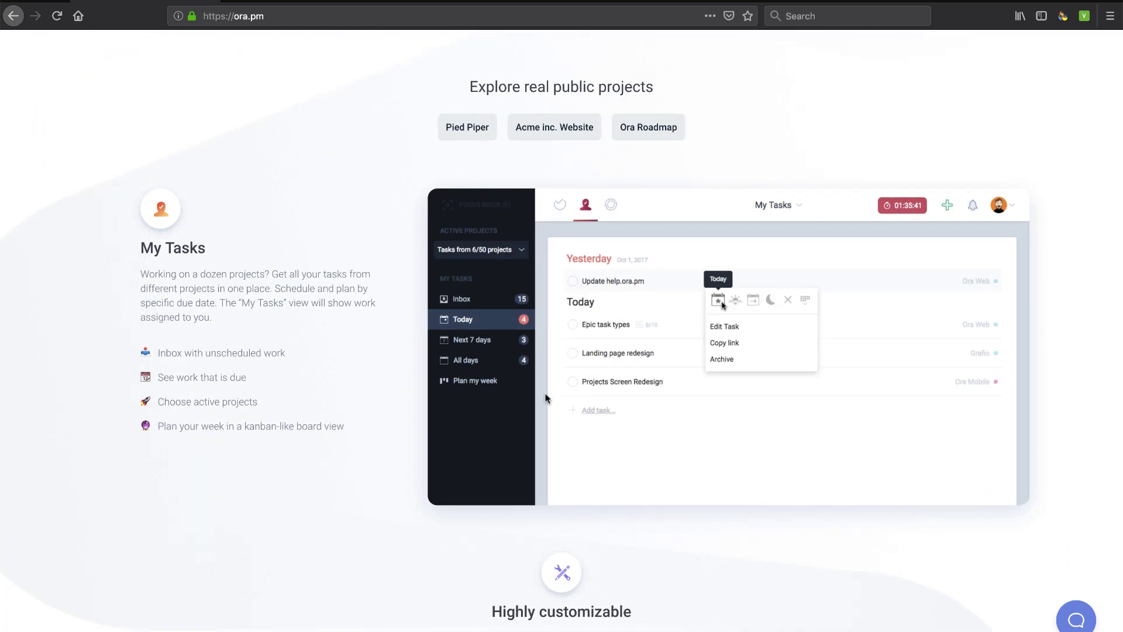
scroll(561, 395, "down", 8)
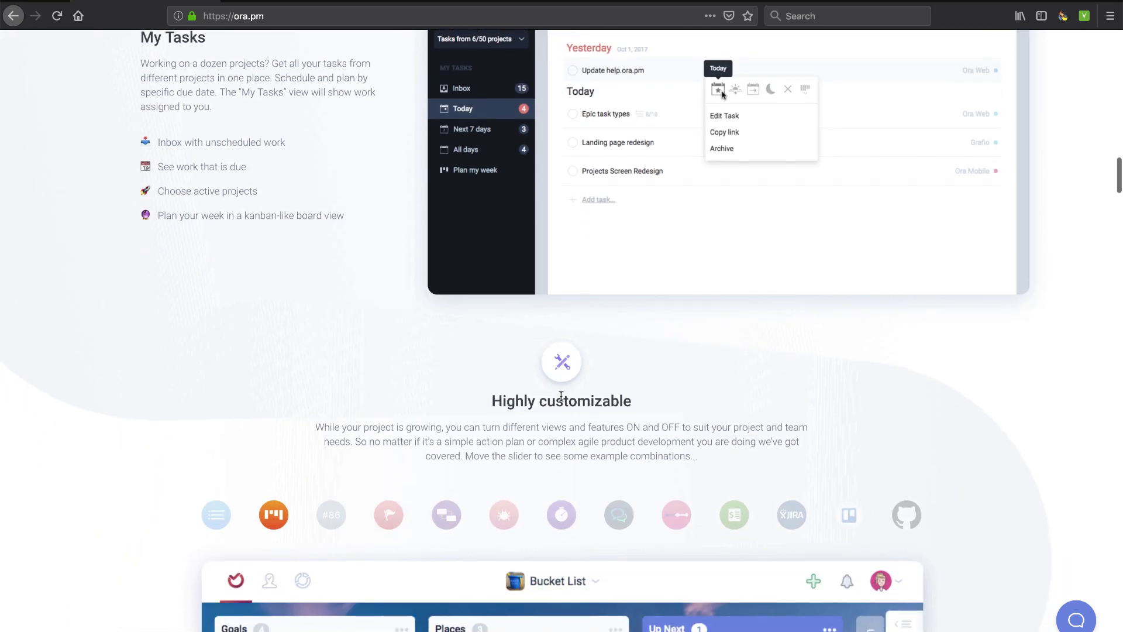
scroll(504, 494, "down", 3)
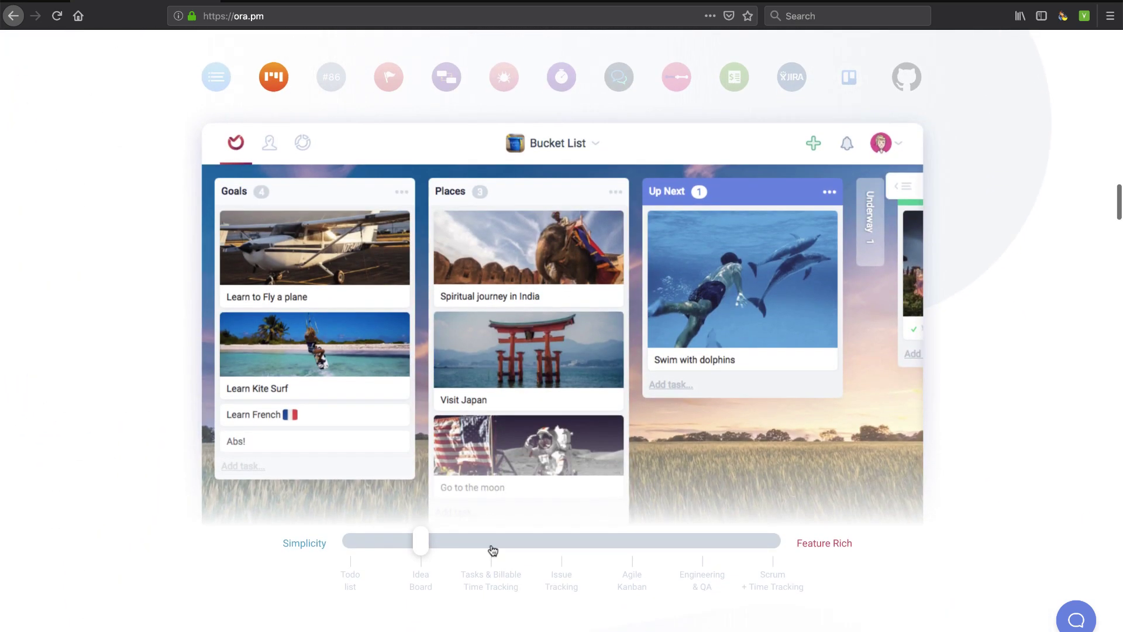
Preview the Tasks & Billable Time, Issue Tracking, Agile Kanban and Engineering & QA setups
left_click(493, 550)
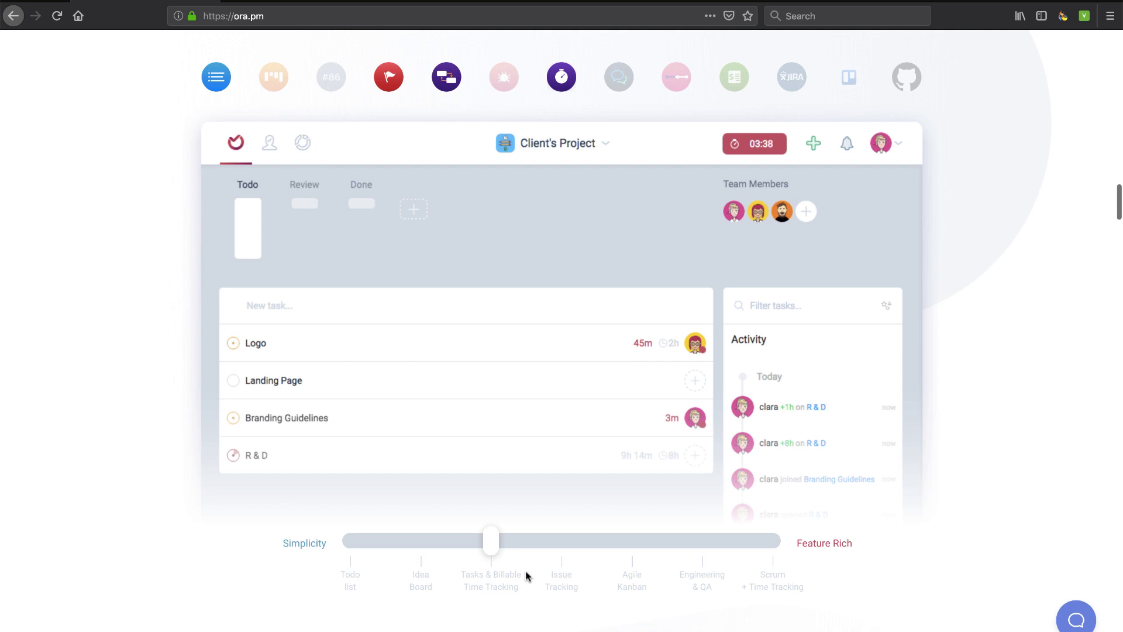
left_click(563, 547)
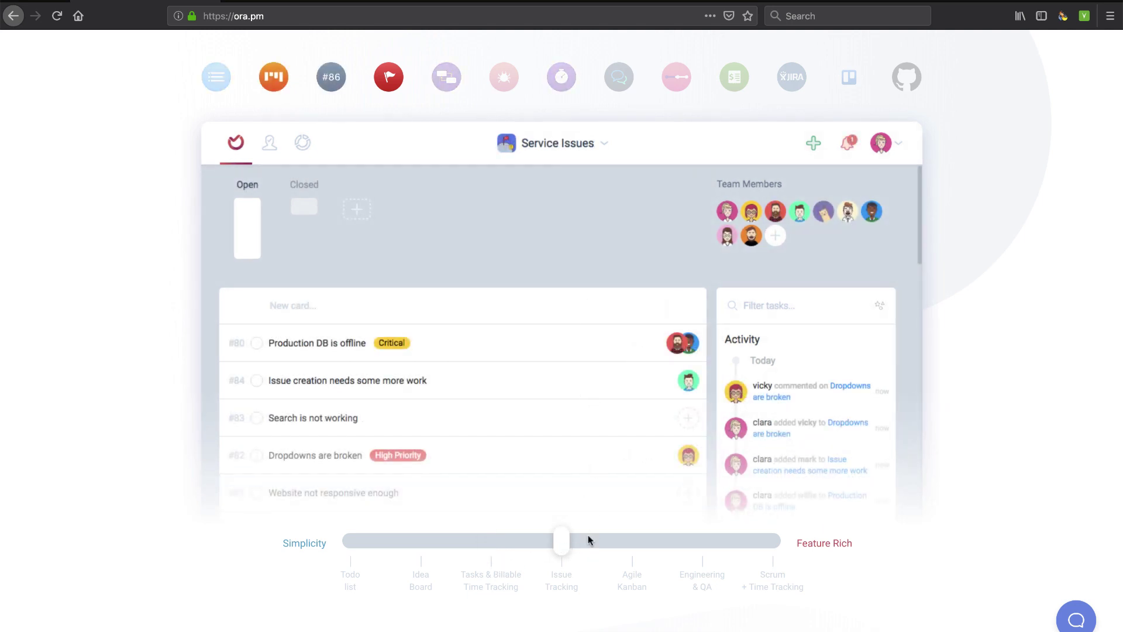
left_click(632, 548)
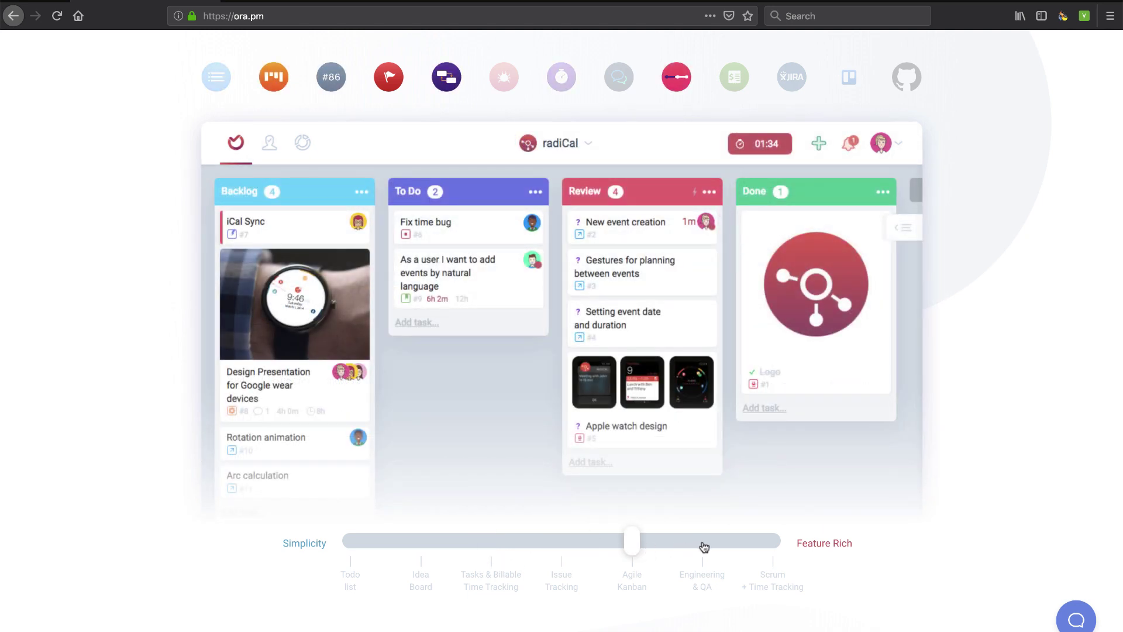
left_click(703, 545)
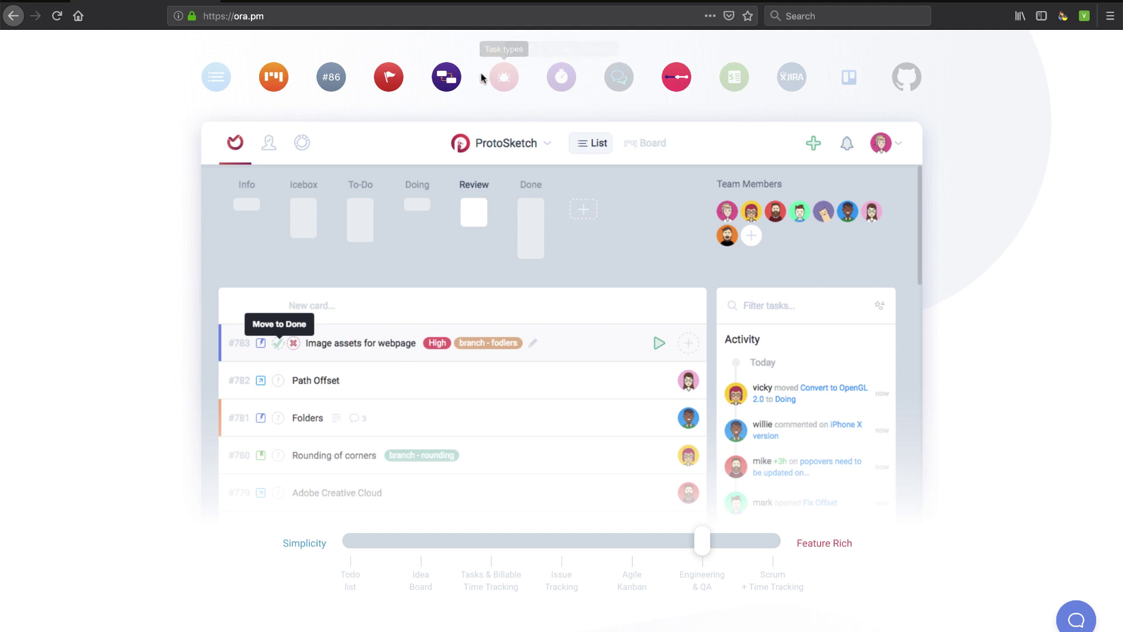
Scroll further down and back up to bring the team solution categories into view
scroll(613, 328, "down", 7)
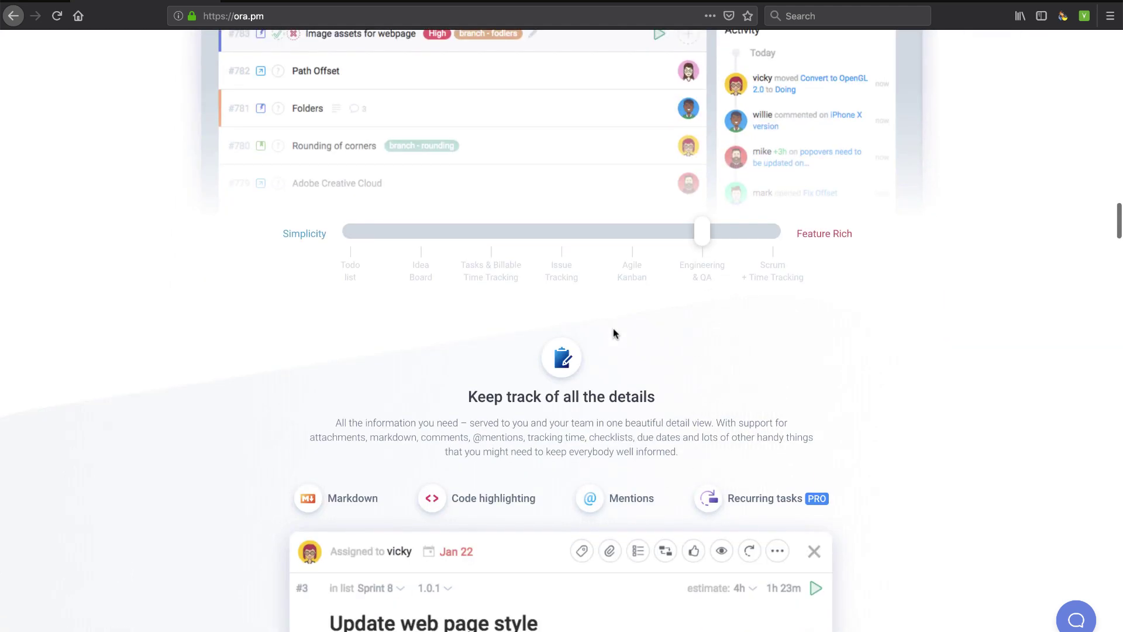
scroll(613, 328, "down", 3)
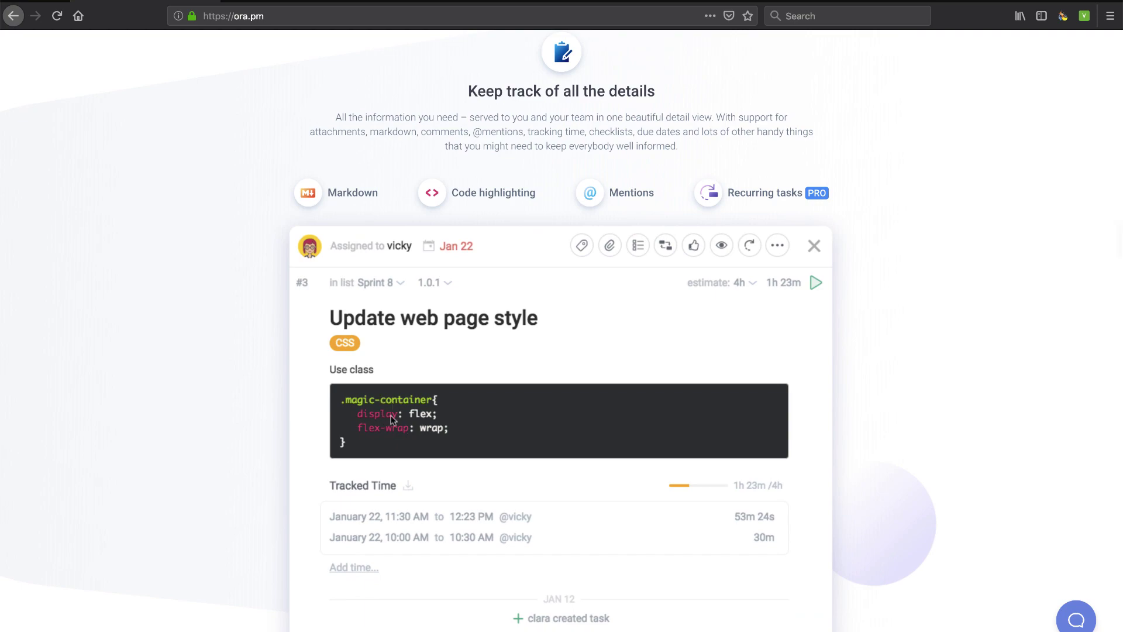
scroll(391, 419, "down", 10)
scroll(392, 420, "down", 5)
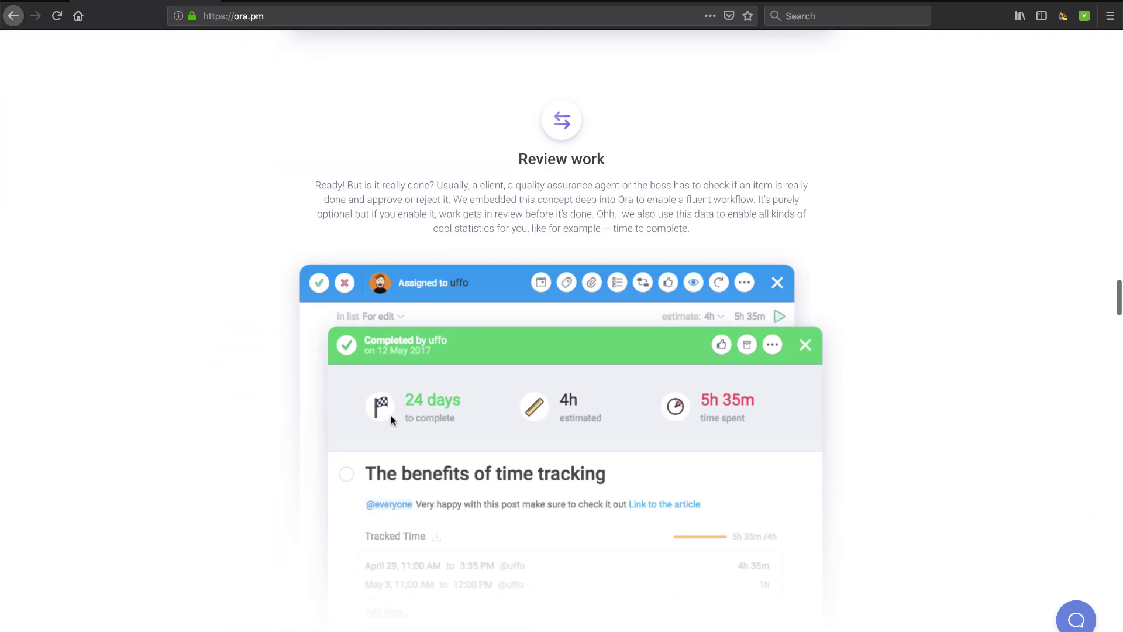
scroll(371, 554, "up", 20)
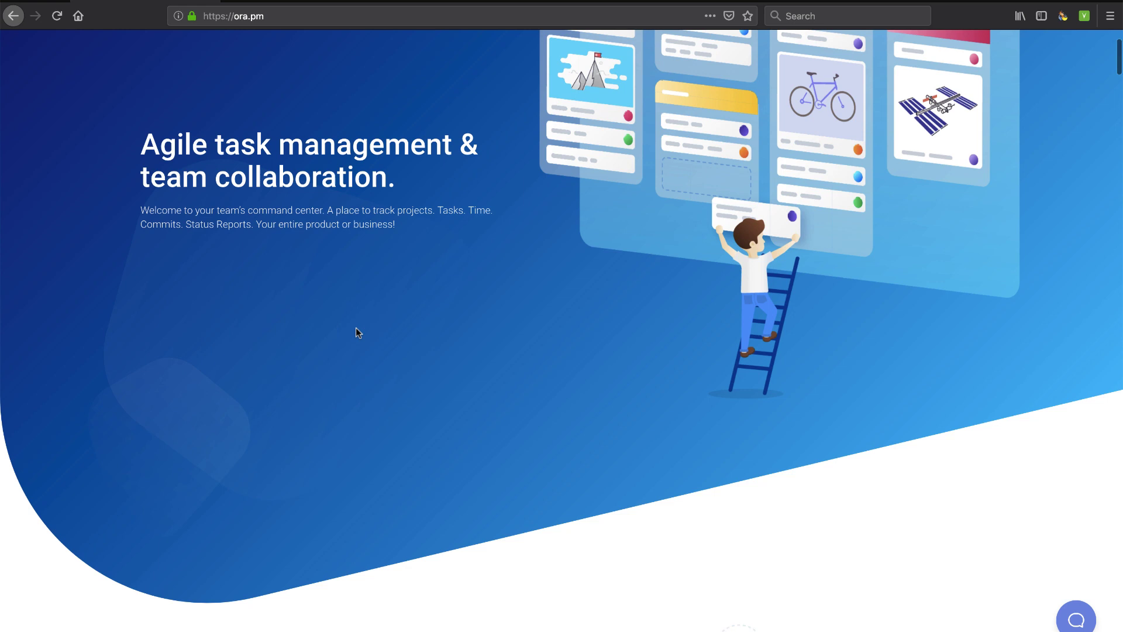
scroll(310, 139, "up", 2)
mouse_move(283, 51)
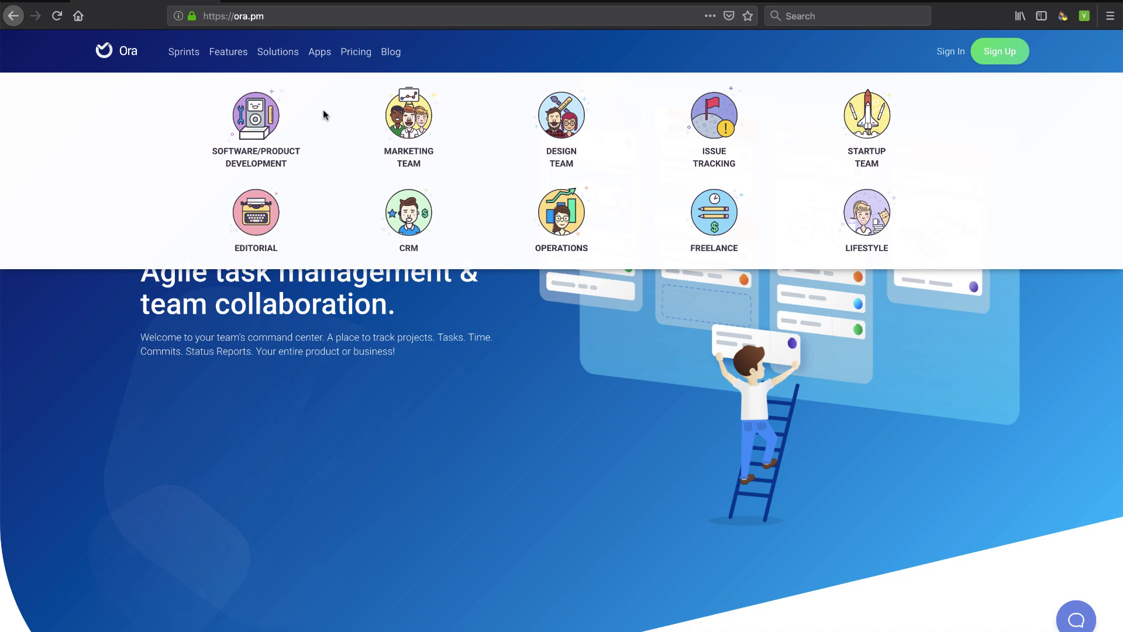
Open pricing and compare the Basic, Startup, Professional and Enterprise plans and the FAQ
left_click(359, 53)
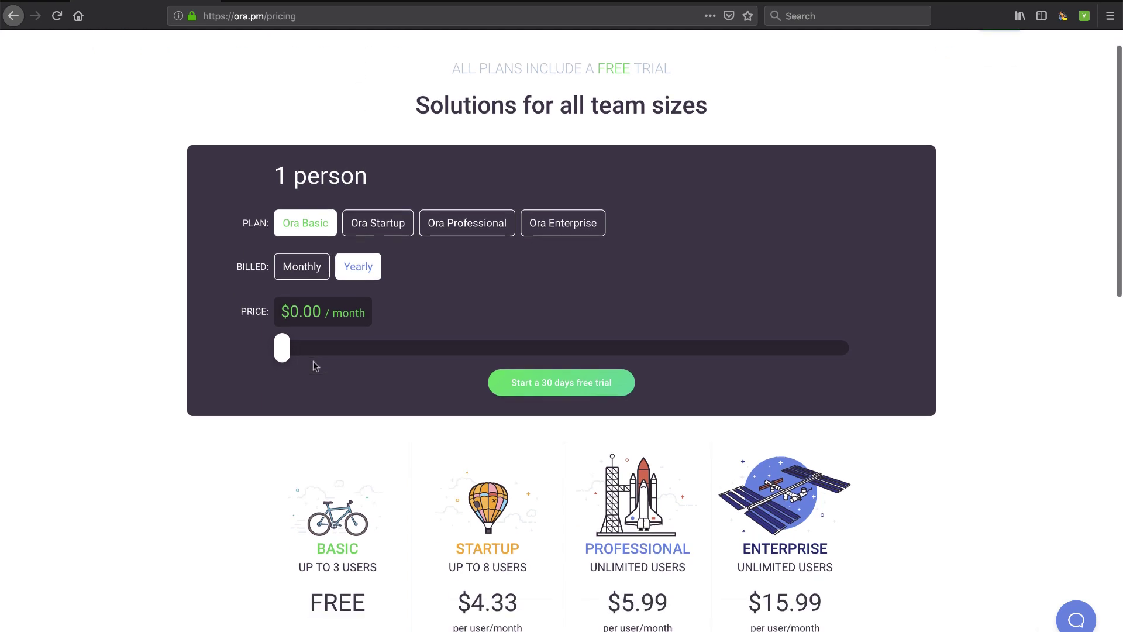
scroll(314, 362, "down", 5)
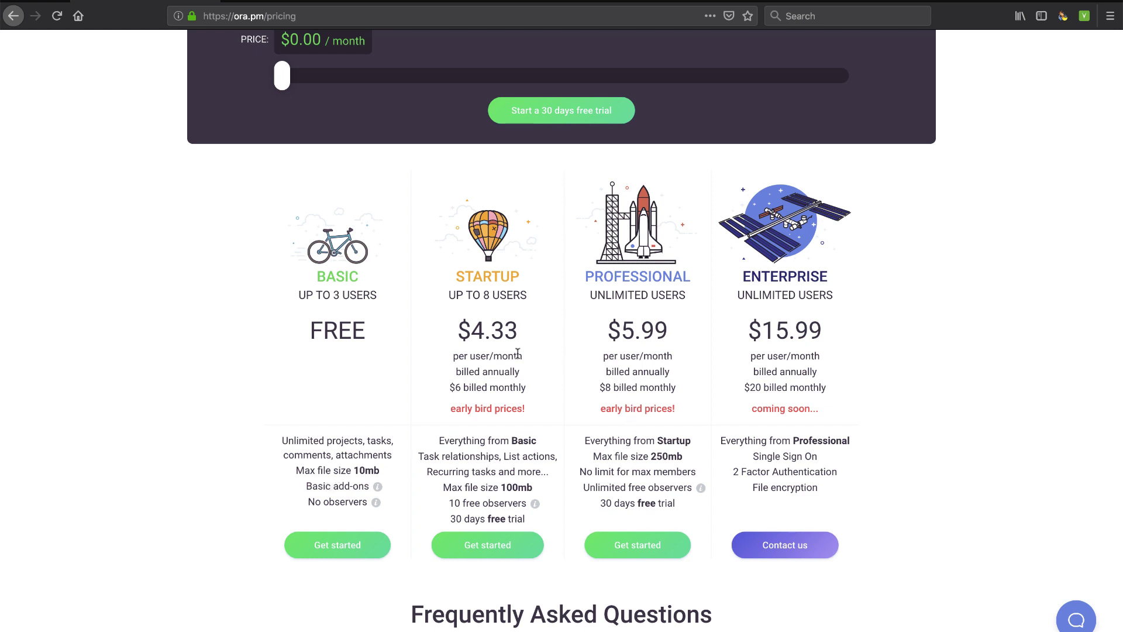
scroll(622, 557, "down", 2)
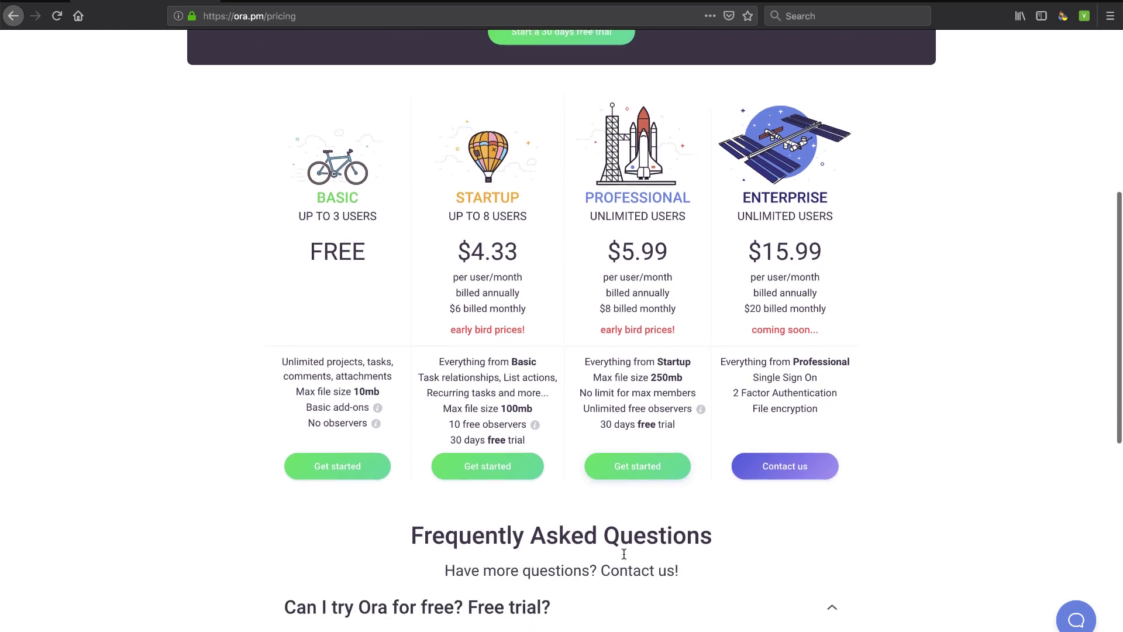
scroll(692, 486, "up", 2)
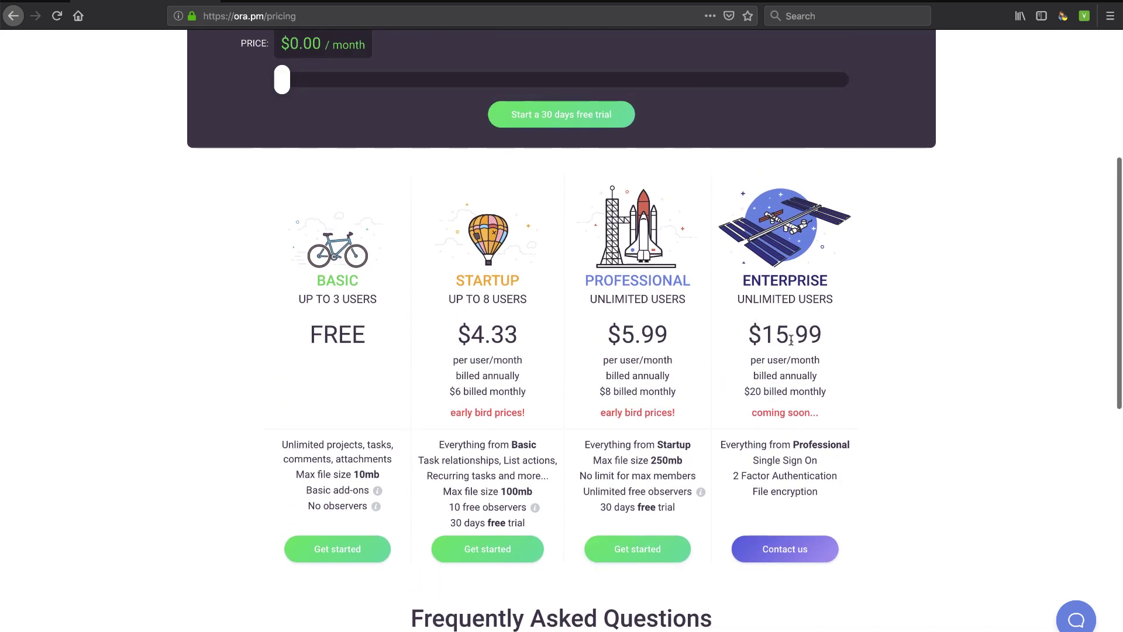
left_click_drag(768, 362, 820, 366)
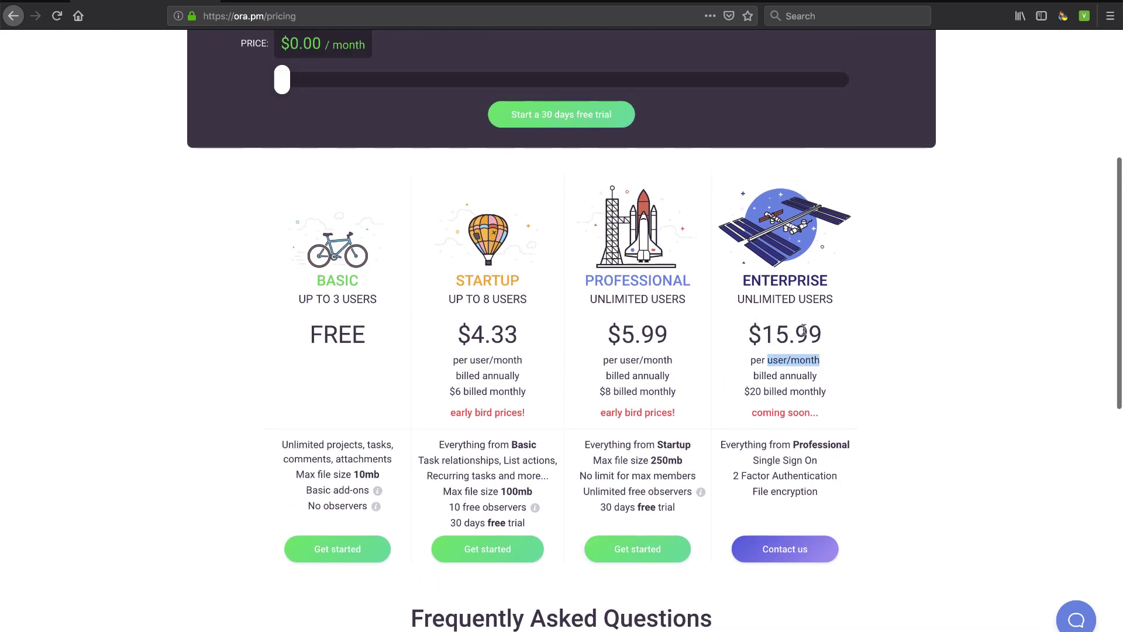
scroll(523, 534, "down", 10)
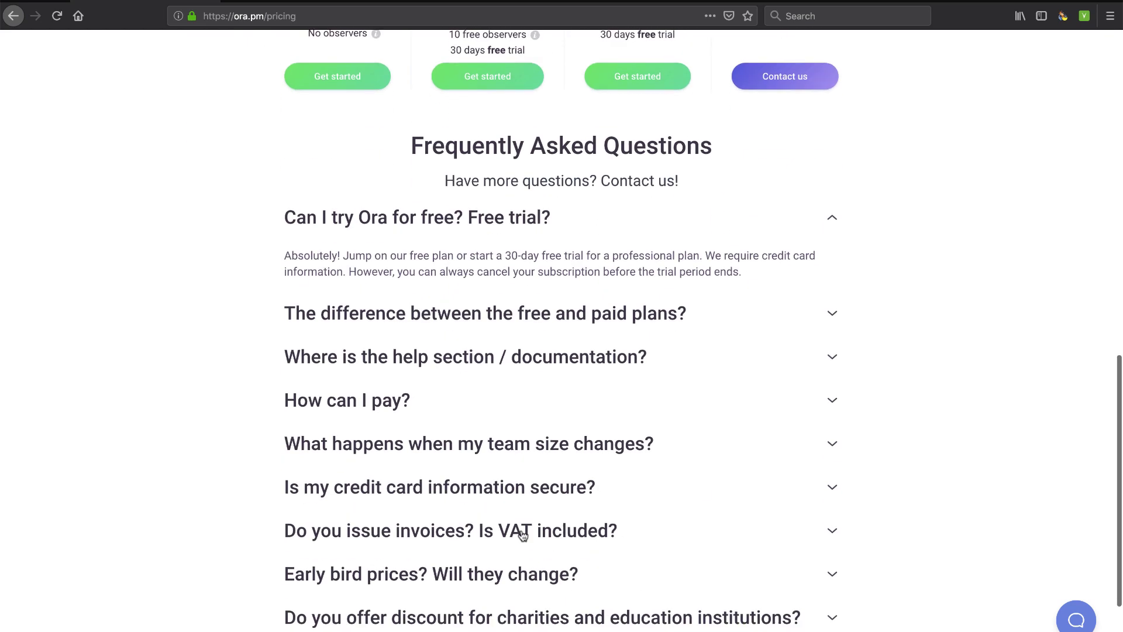
scroll(522, 534, "up", 15)
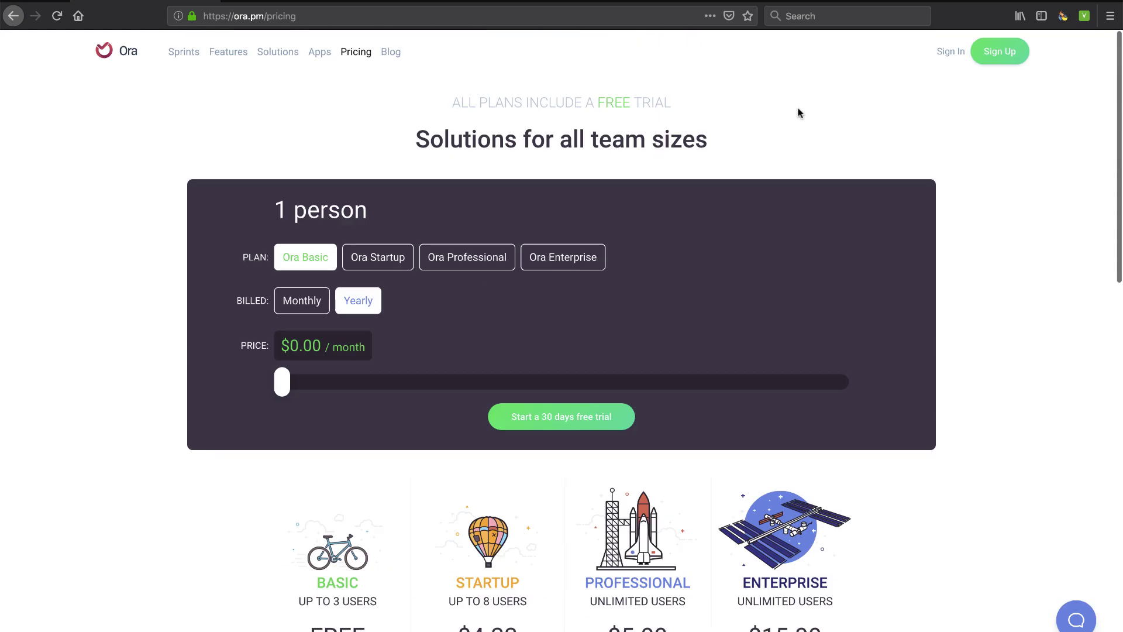
Sign up with the suggested email, a password, full name and username to create the account
left_click(1004, 54)
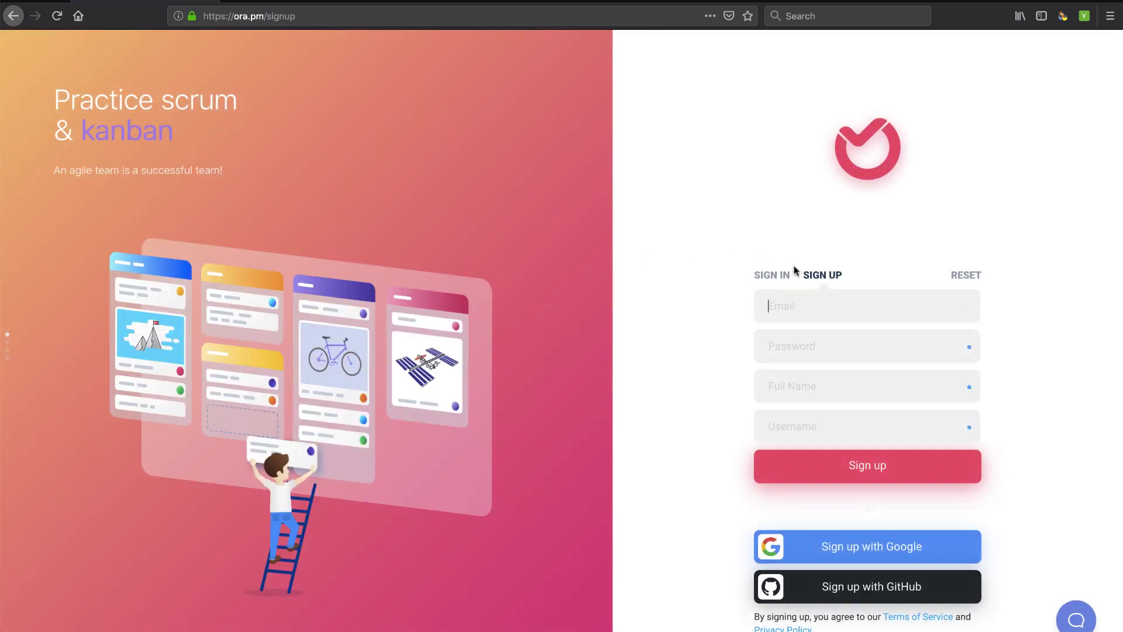
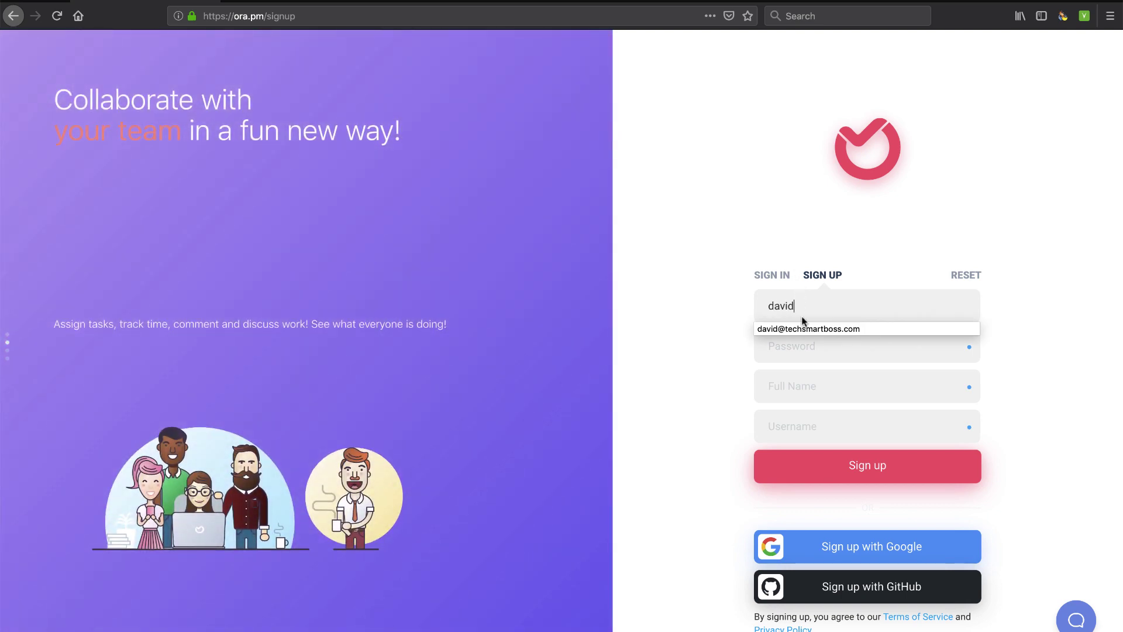
left_click(803, 329)
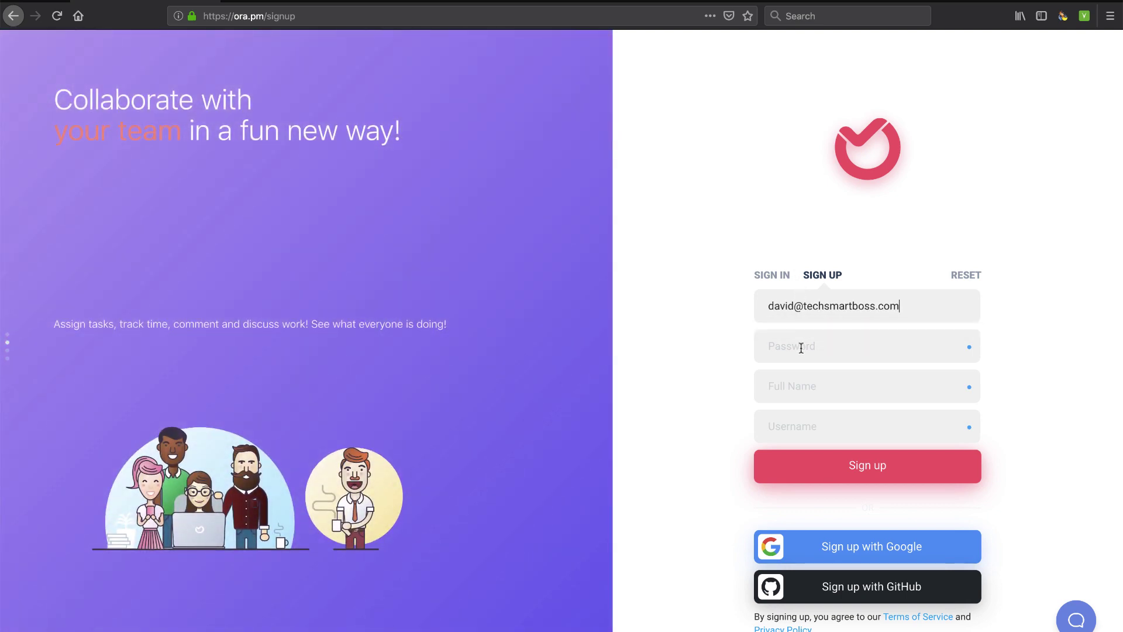
type("********")
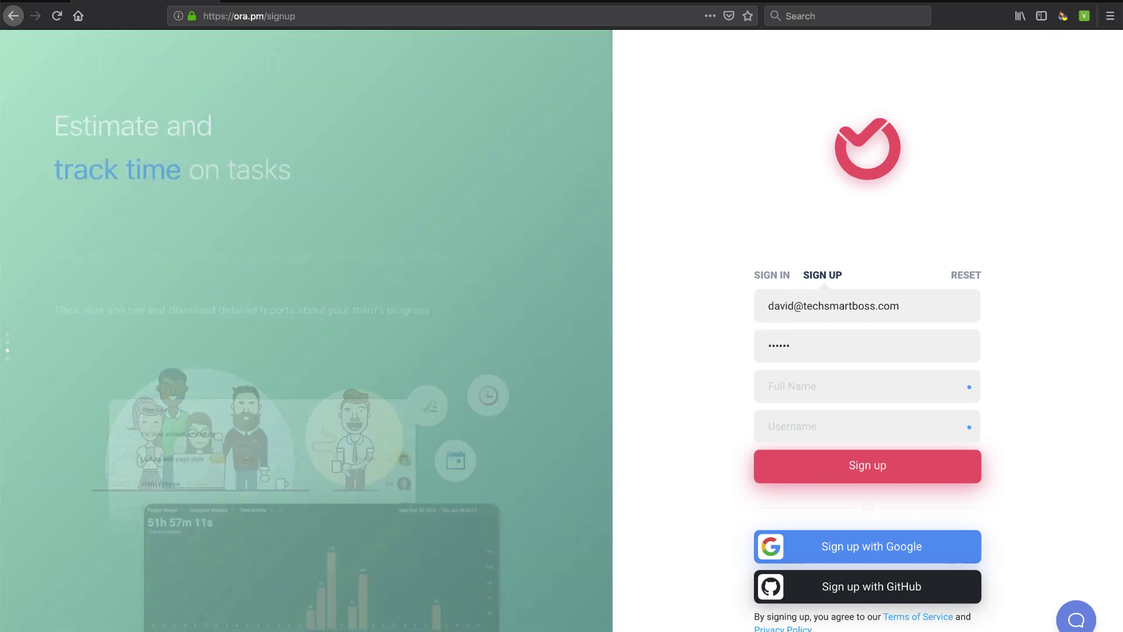
left_click(769, 386)
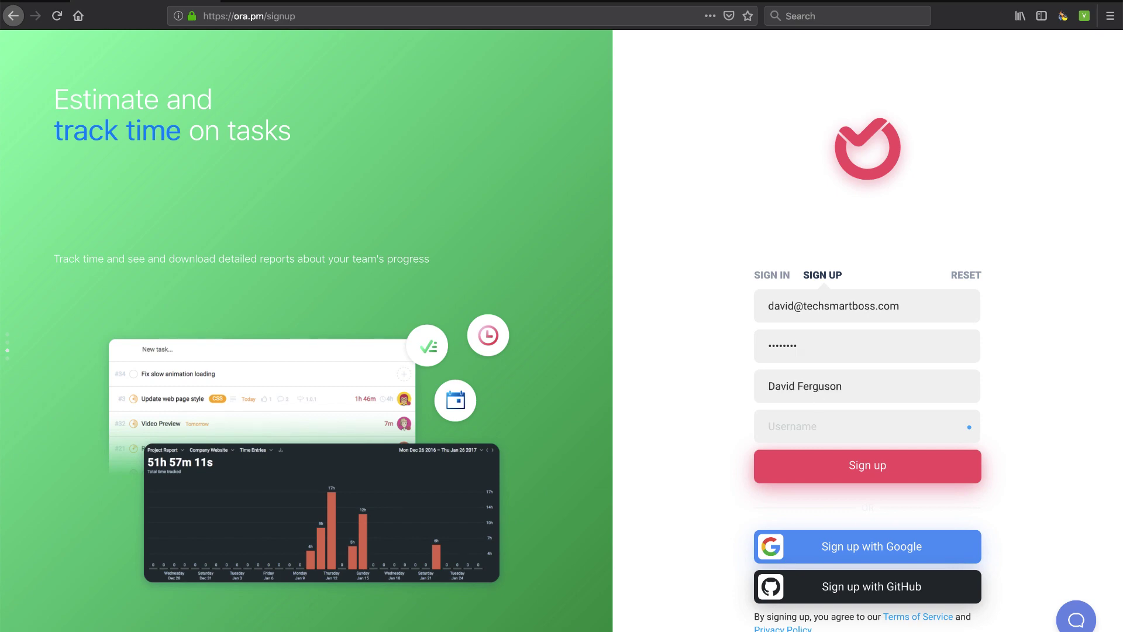
key("Tab")
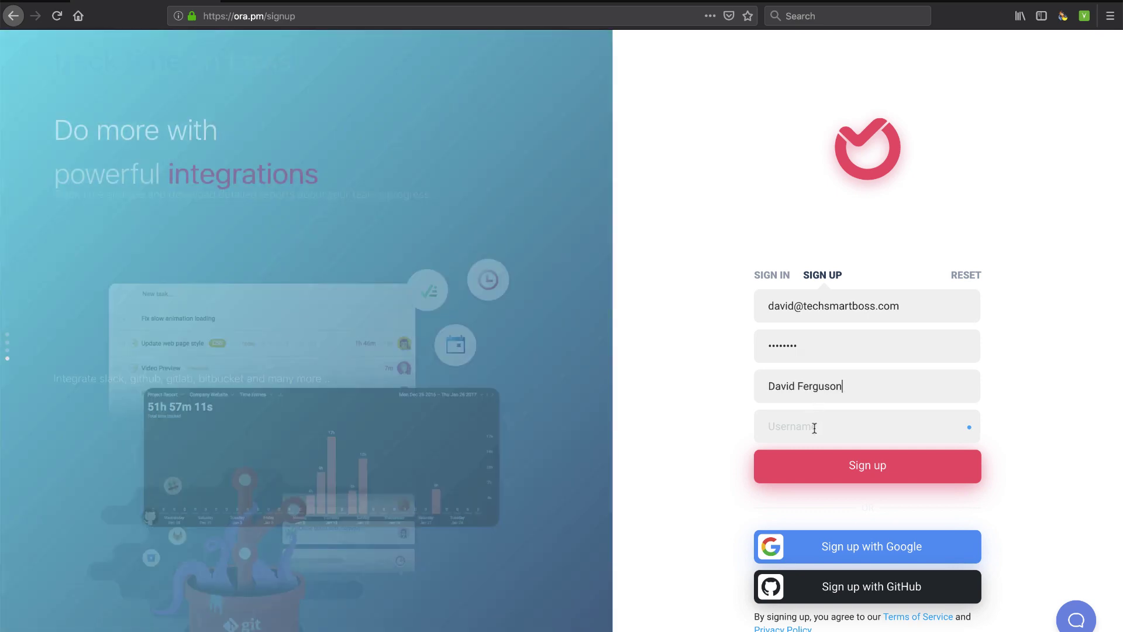
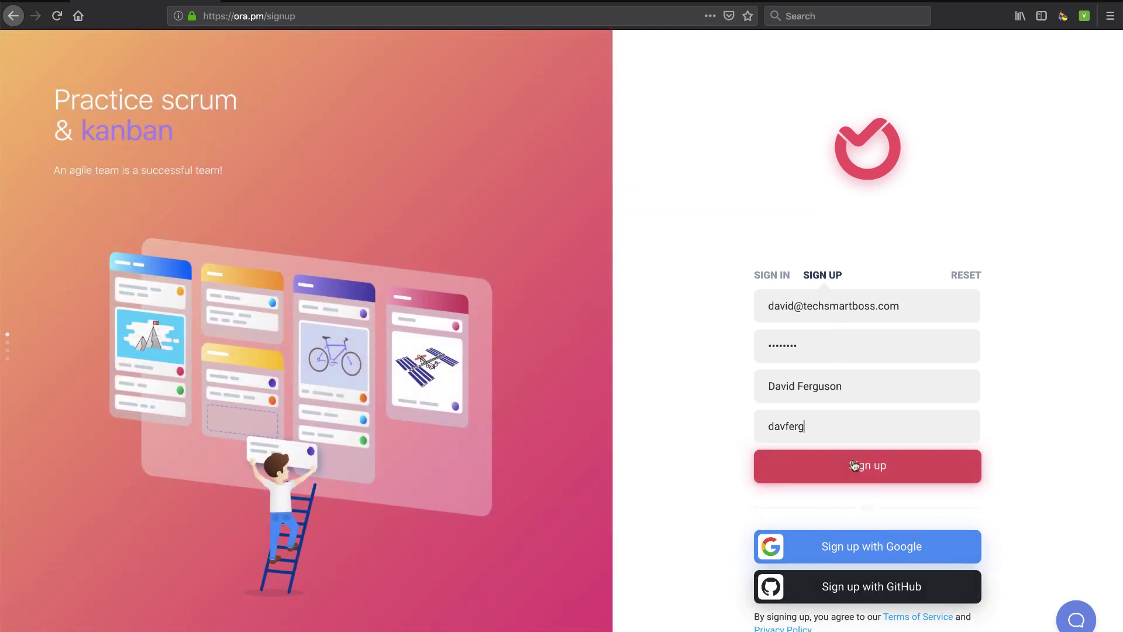
left_click(865, 465)
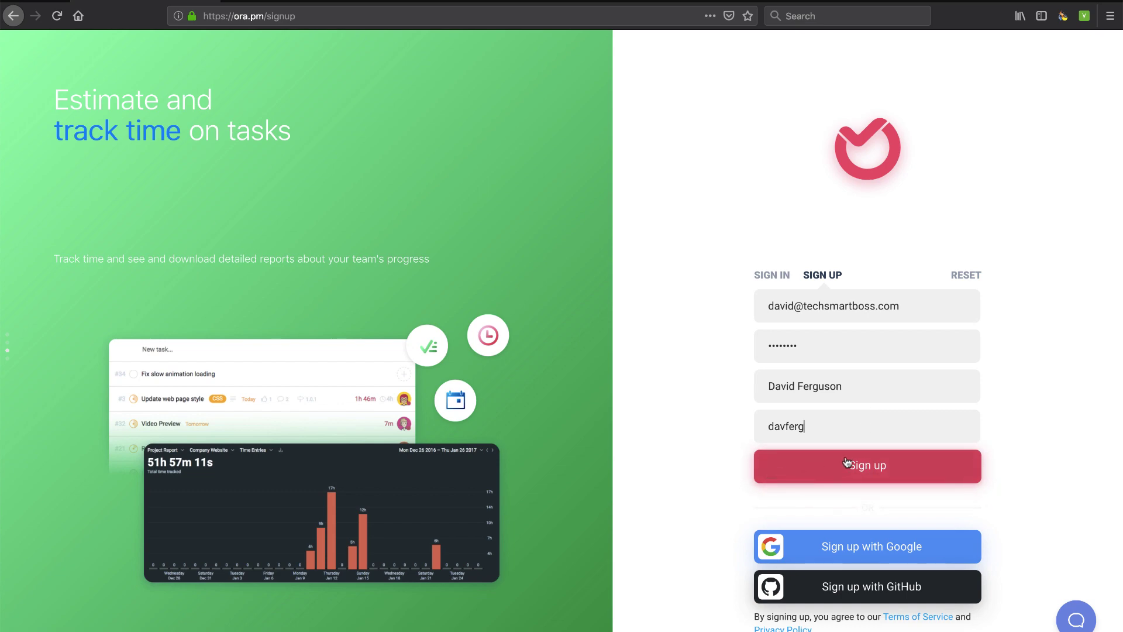
left_click(858, 471)
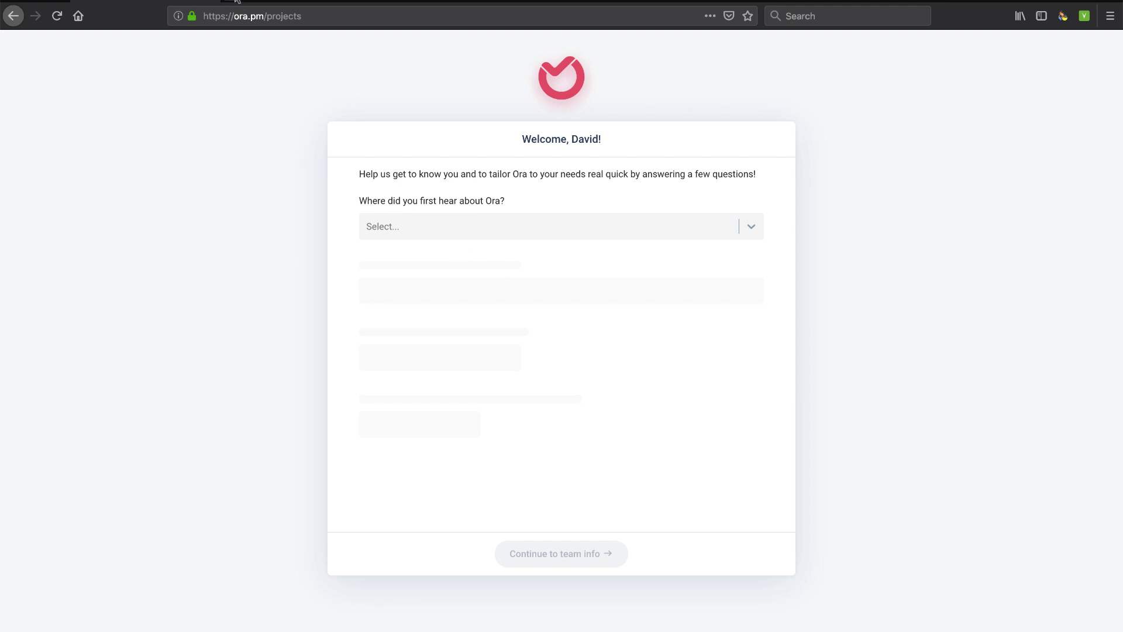
key("ctrl+t")
type("frontapp.com")
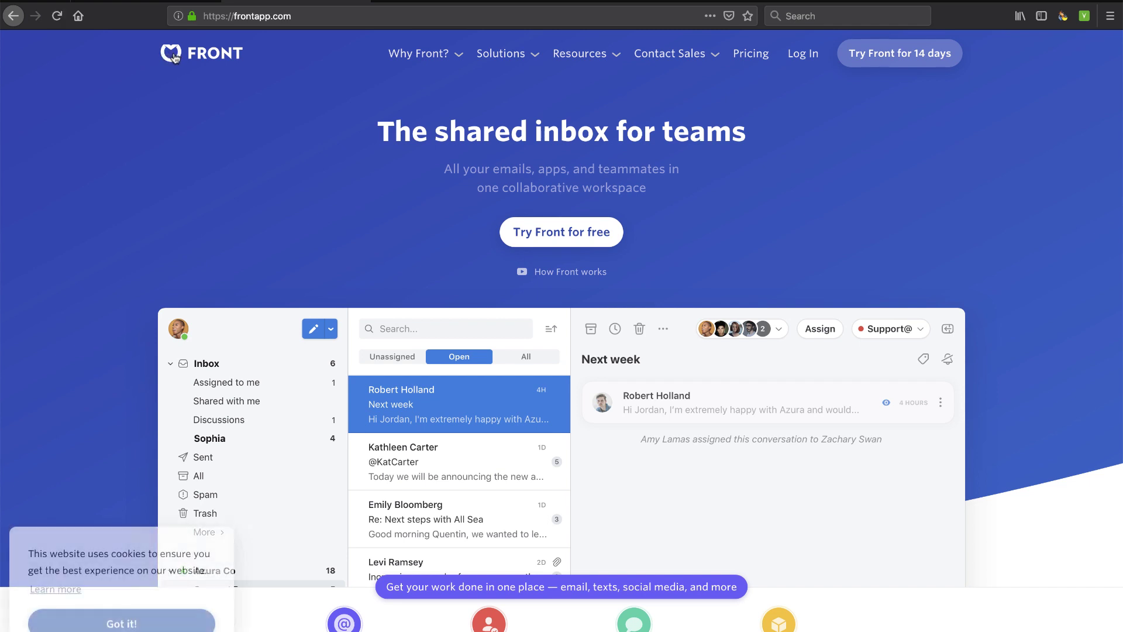
left_click(134, 2)
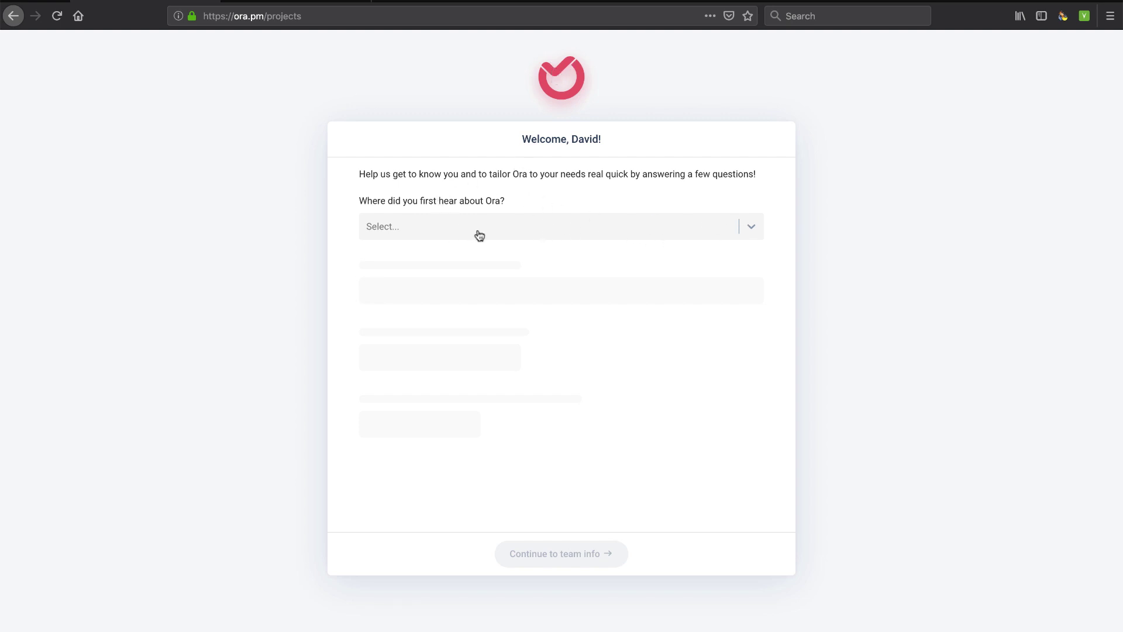
Answer friend/colleague, Personal Productivity and General Task Management, opt into both update emails, and continue
left_click(751, 226)
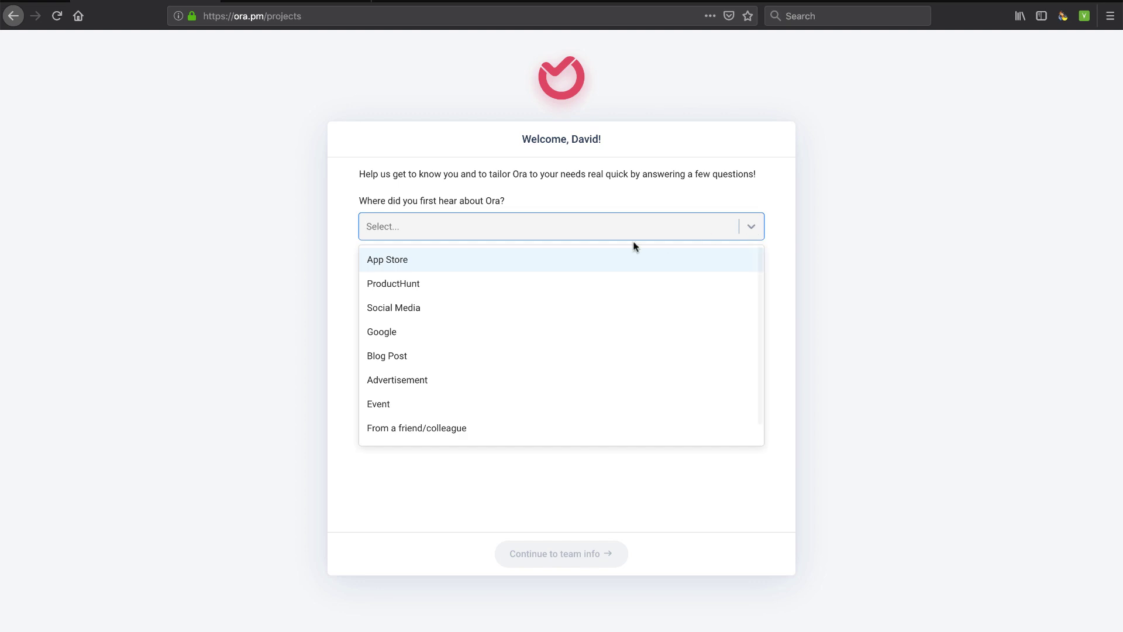
left_click(451, 429)
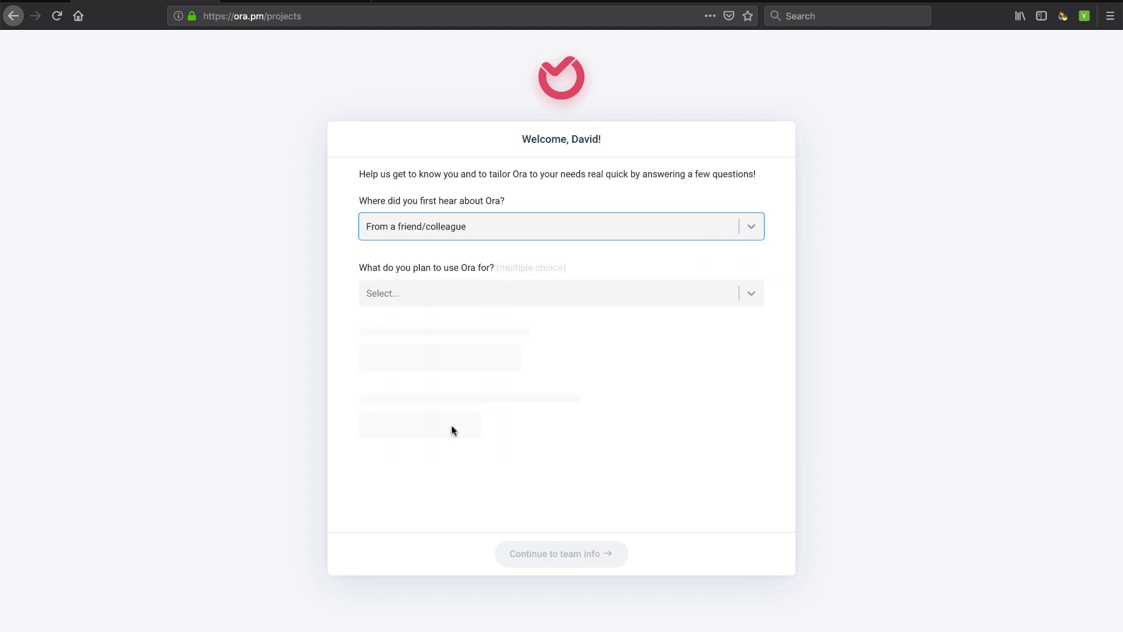
left_click(751, 295)
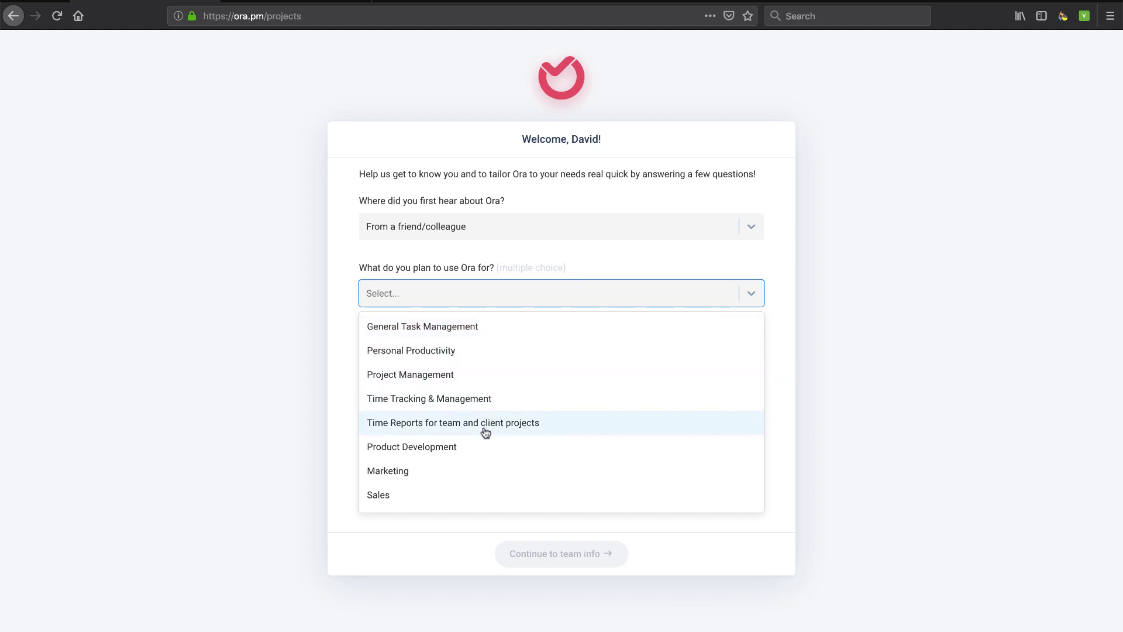
left_click(441, 350)
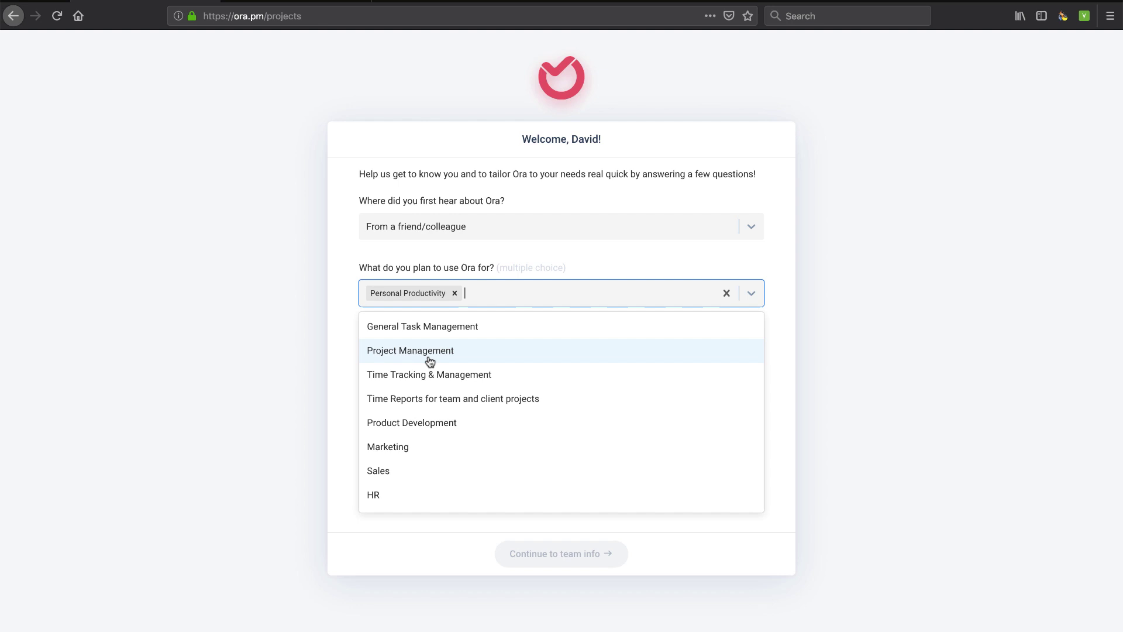
left_click(425, 331)
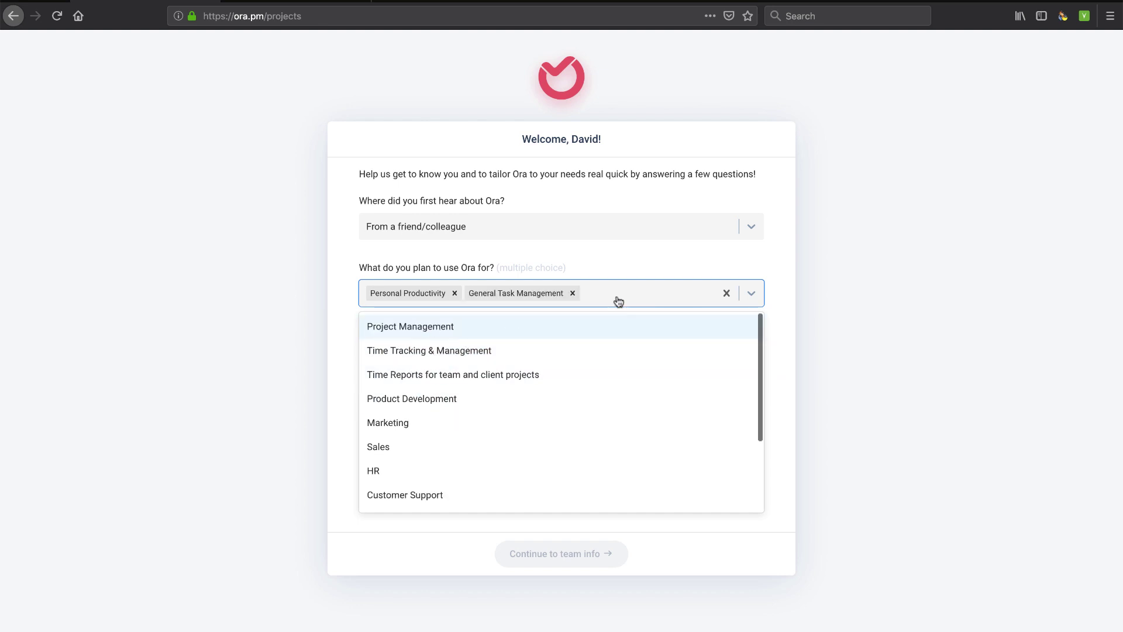
left_click(751, 296)
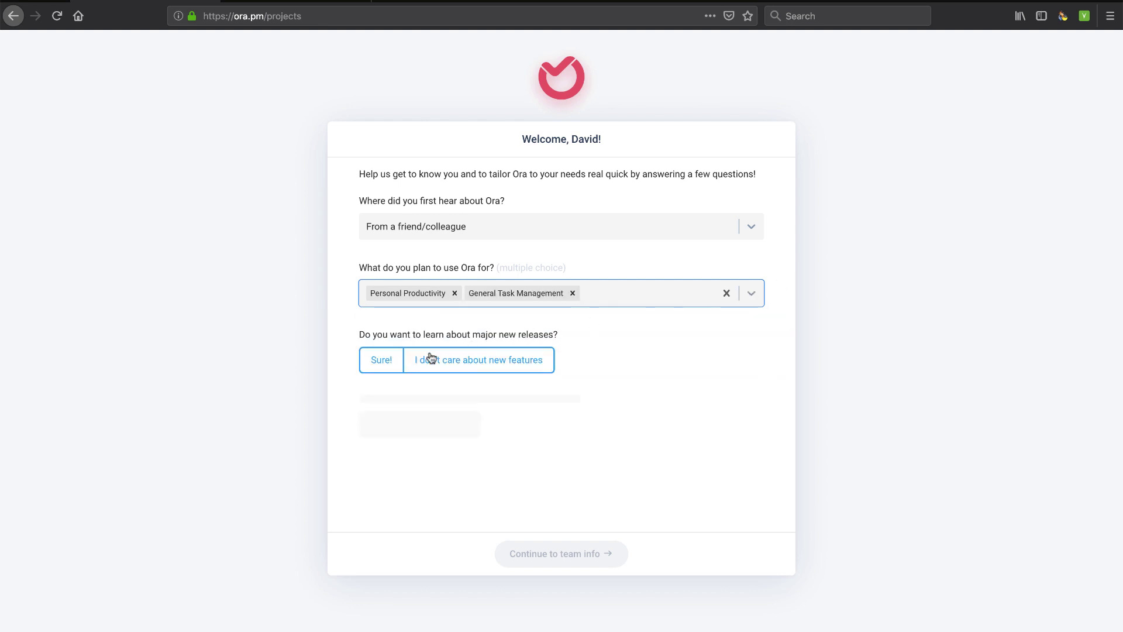
left_click(381, 362)
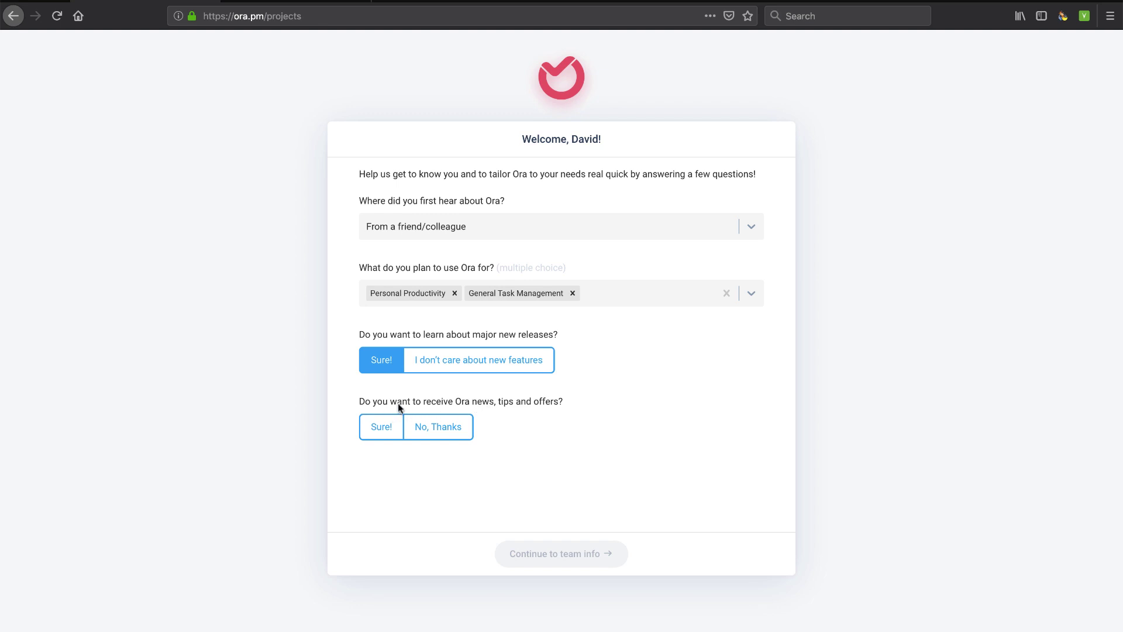
left_click(386, 426)
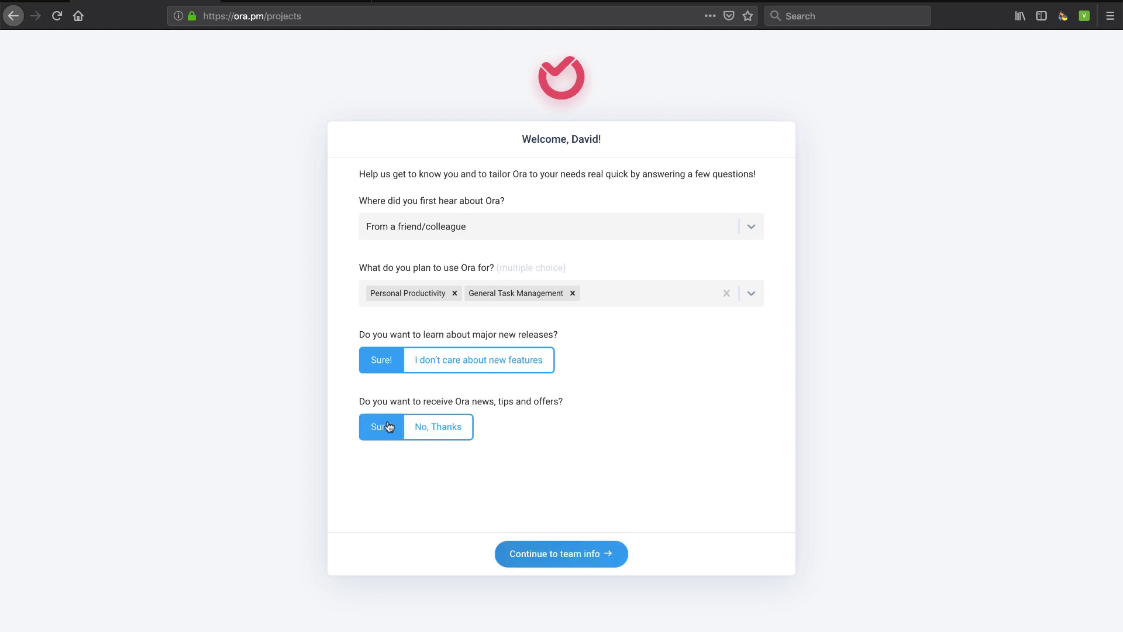
left_click(570, 560)
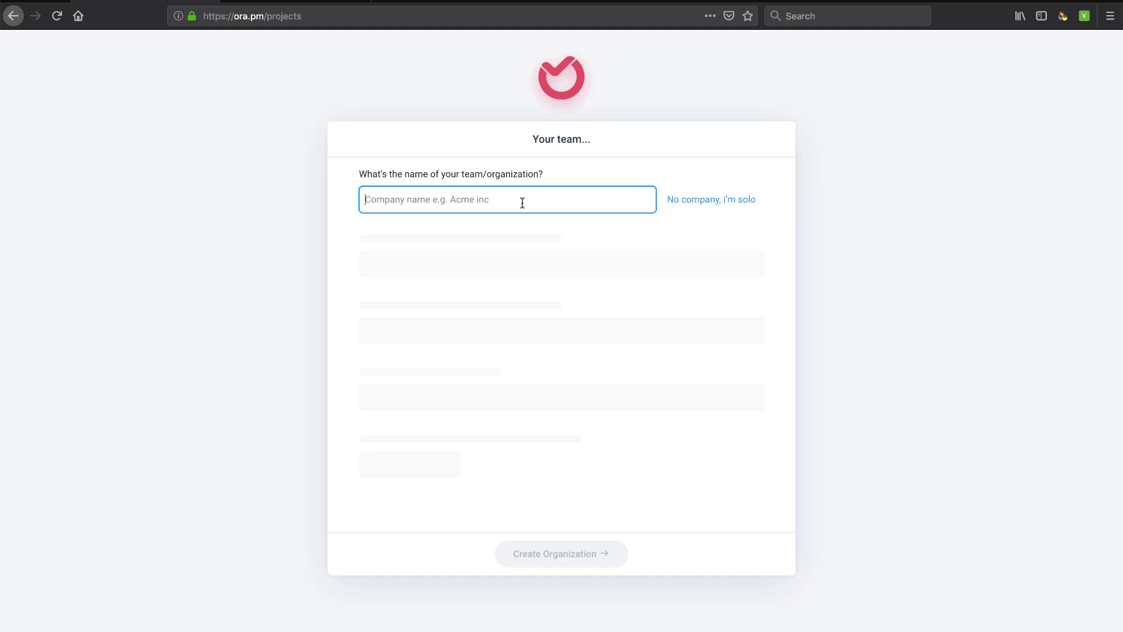
Create organization 'Tech Smart Boss': 1-5 people, Technology, Business Owner who manages a team
type("Tech Smart Boss")
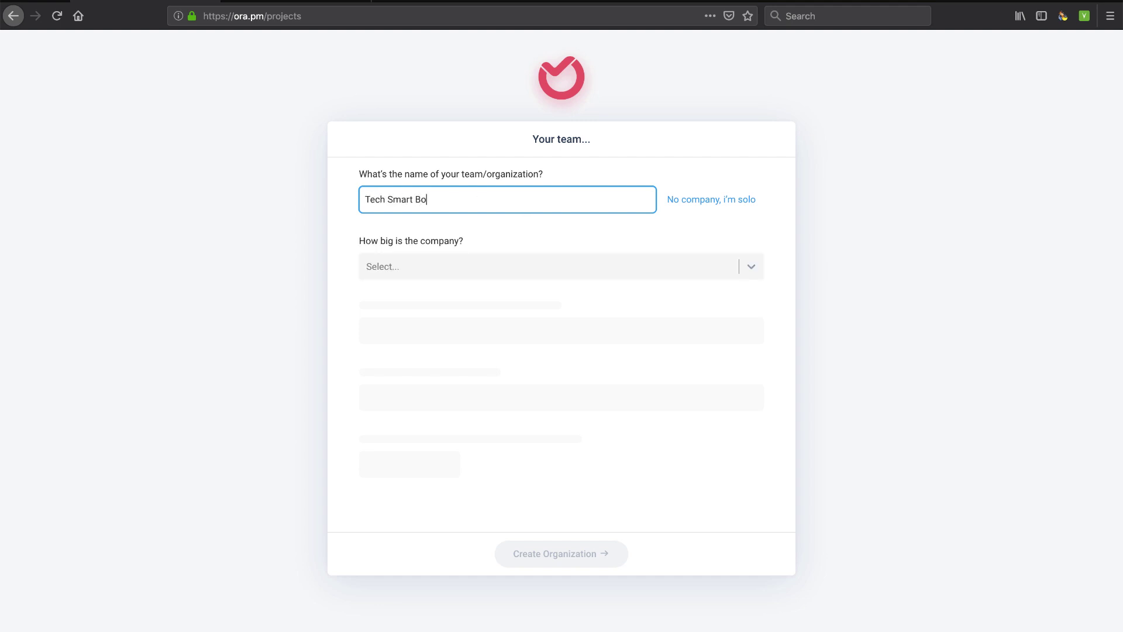
left_click(752, 269)
left_click(652, 303)
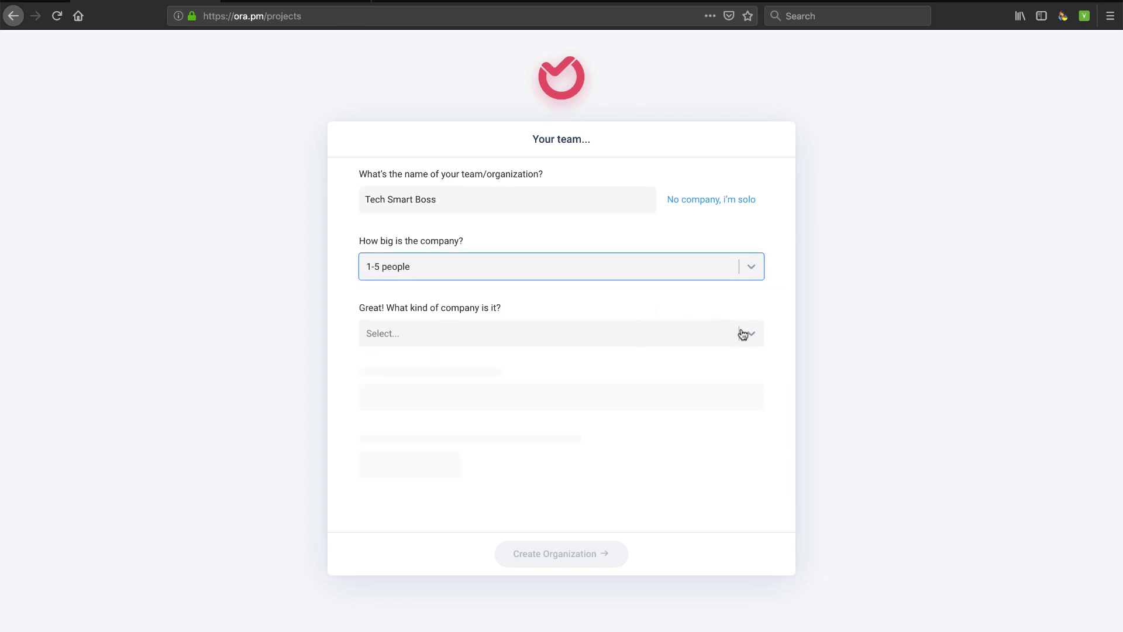
left_click(743, 334)
scroll(515, 448, "down", 1)
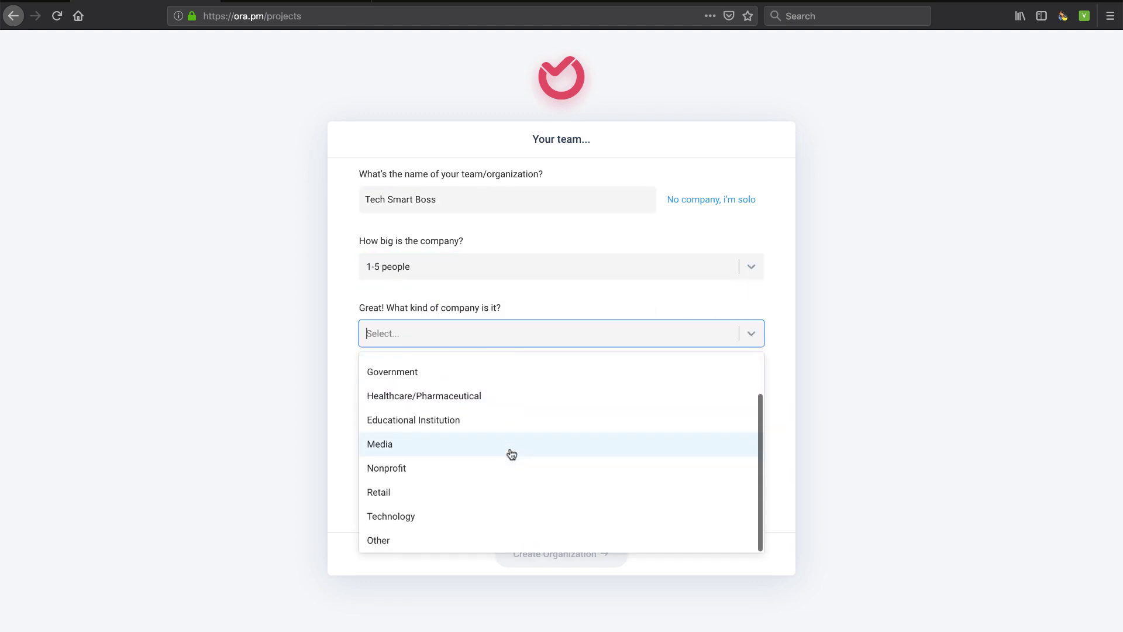
left_click(434, 517)
left_click(751, 401)
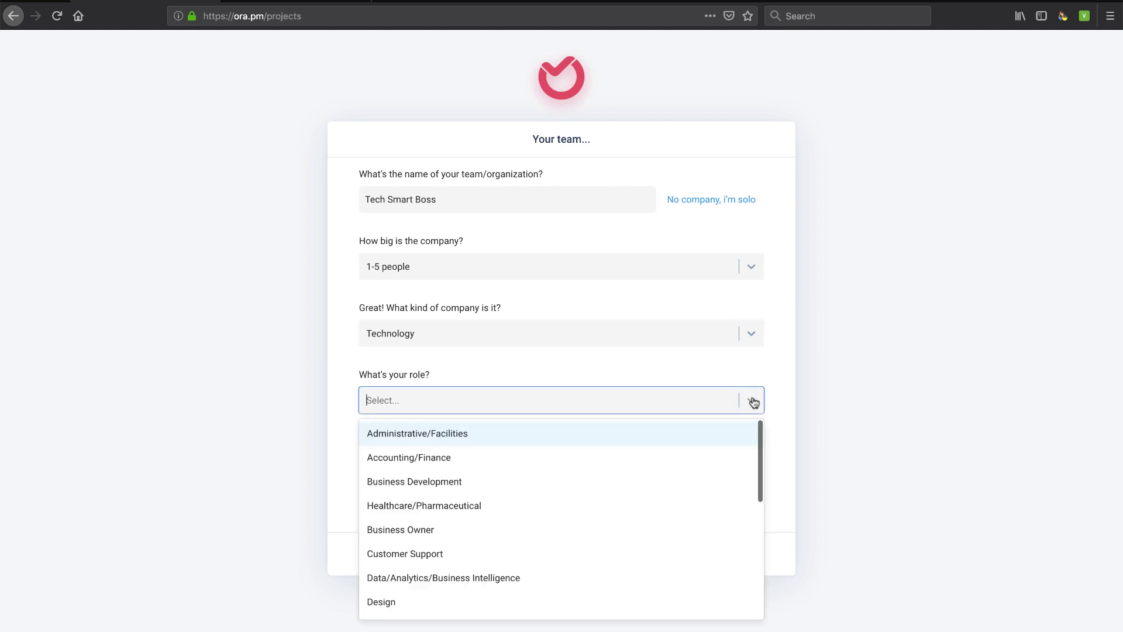
left_click(451, 521)
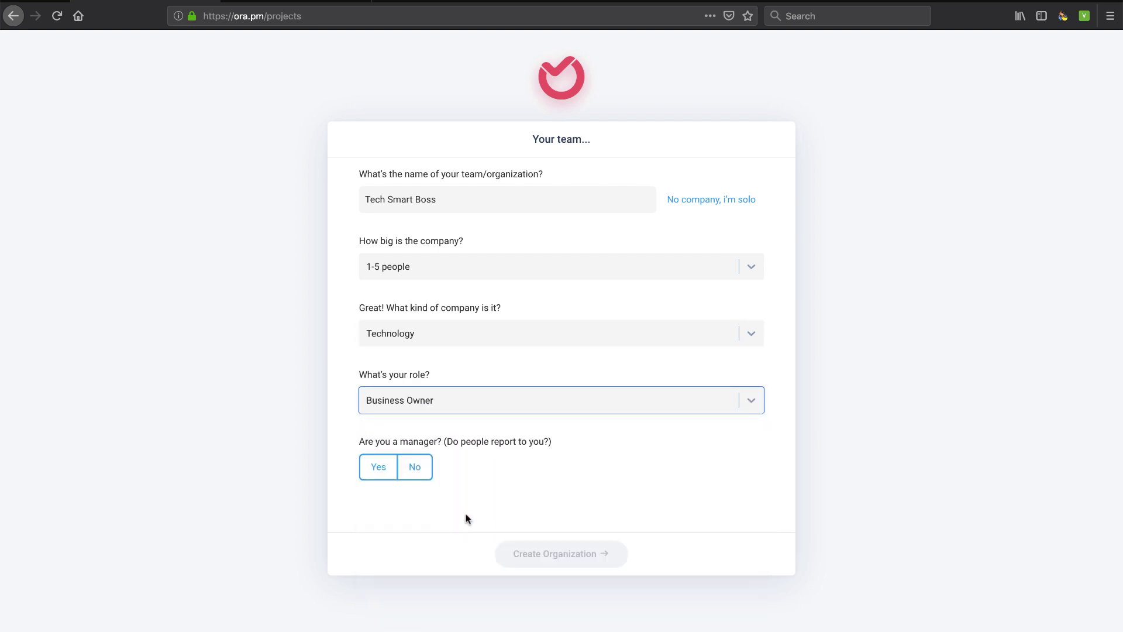
left_click(381, 470)
left_click(576, 554)
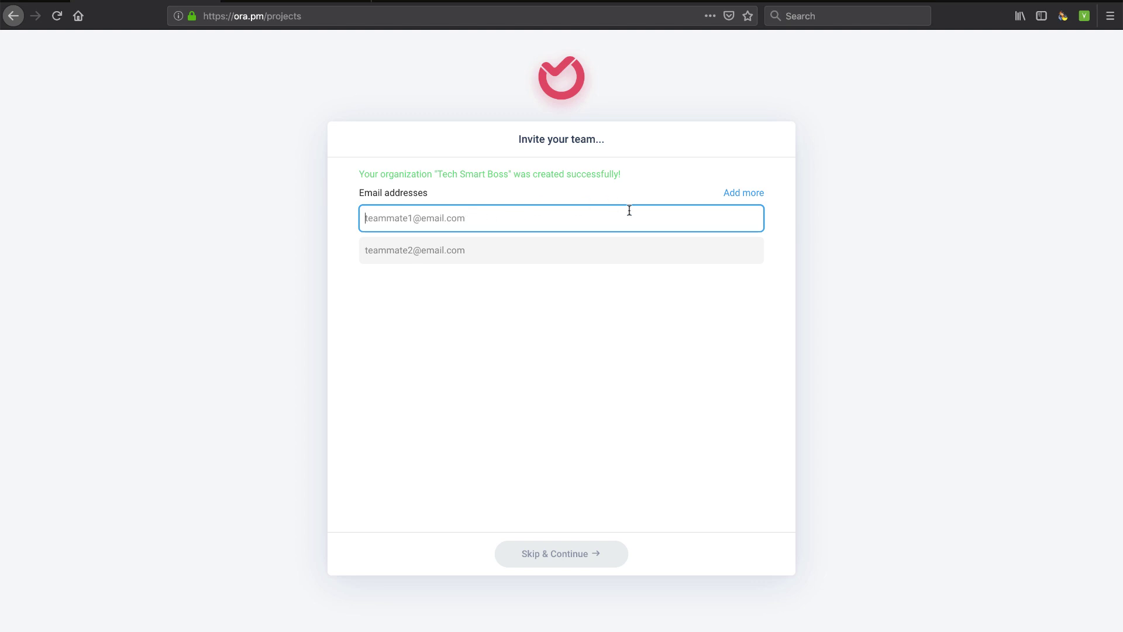
Skip inviting teammates and dismiss the welcome, navigation and help tips to finish the tour
left_click(559, 561)
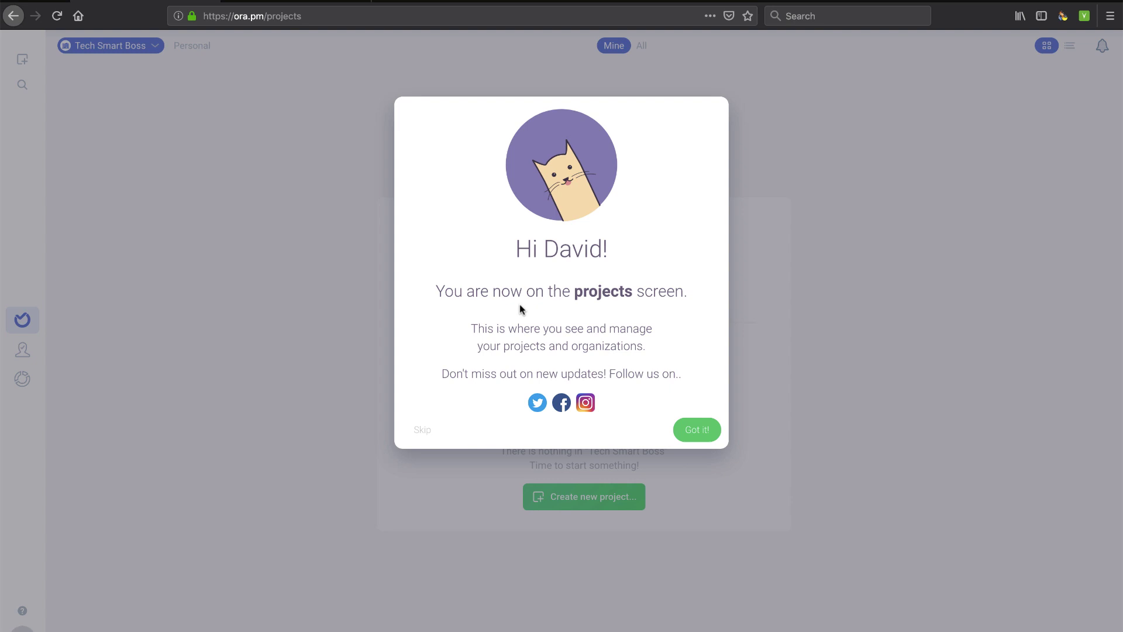
left_click(697, 430)
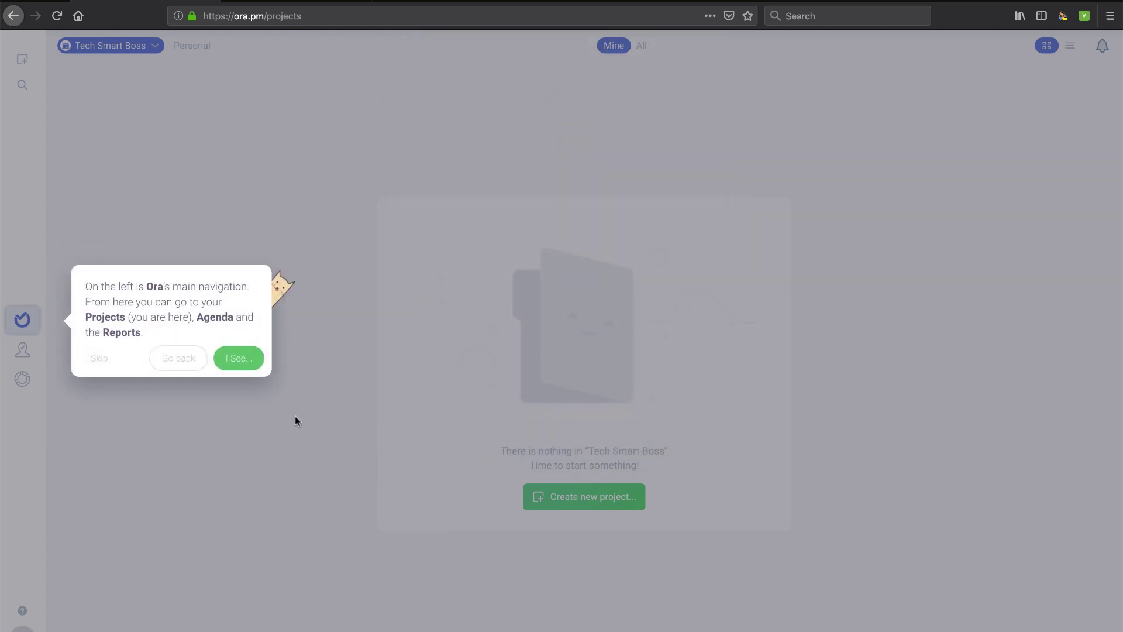
left_click(241, 361)
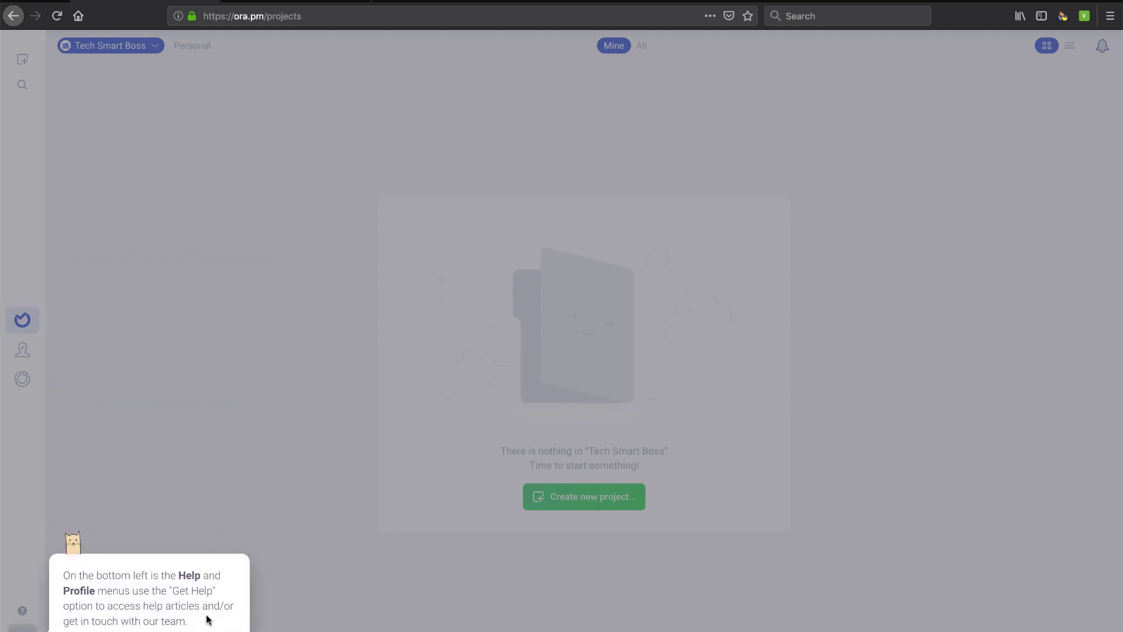
left_click(227, 392)
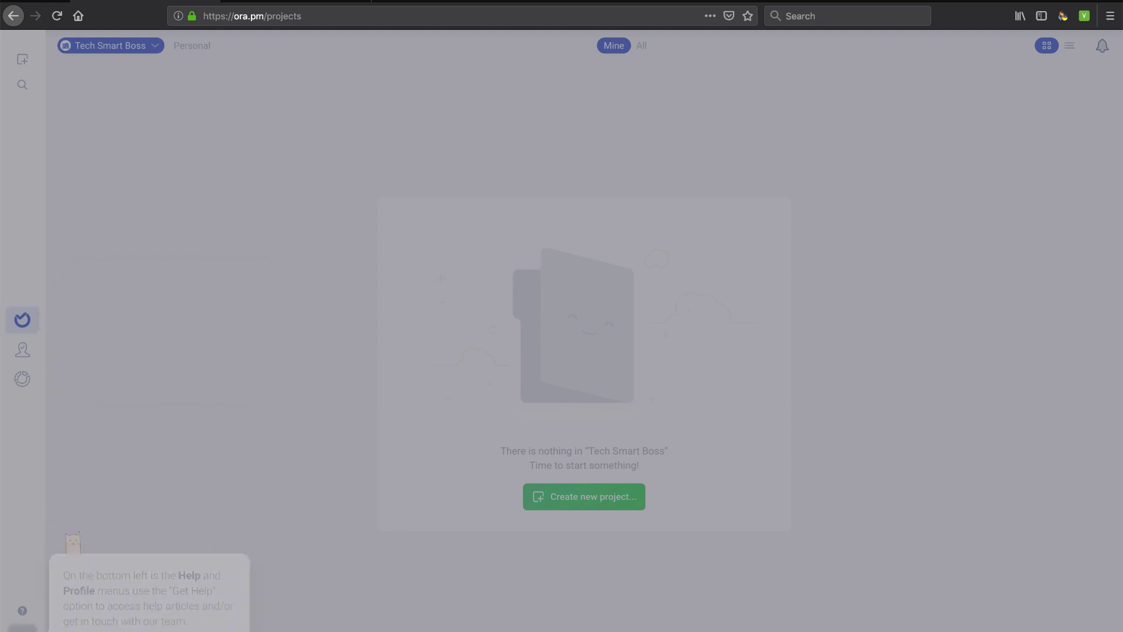
left_click(699, 160)
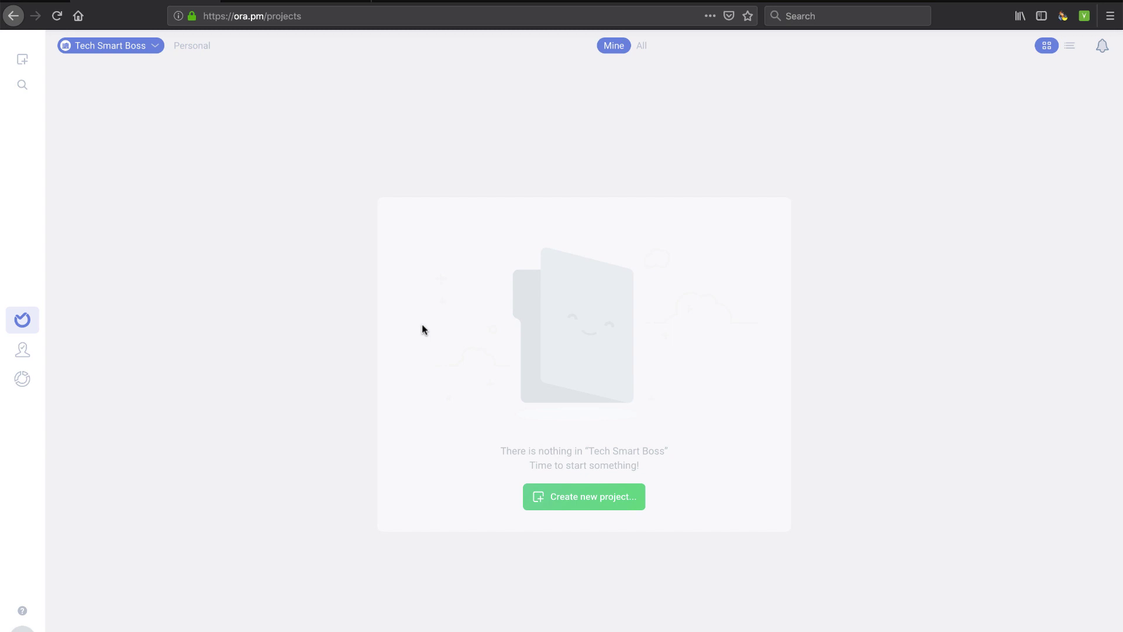
Start a new project from the General > Simple Board template
left_click(577, 497)
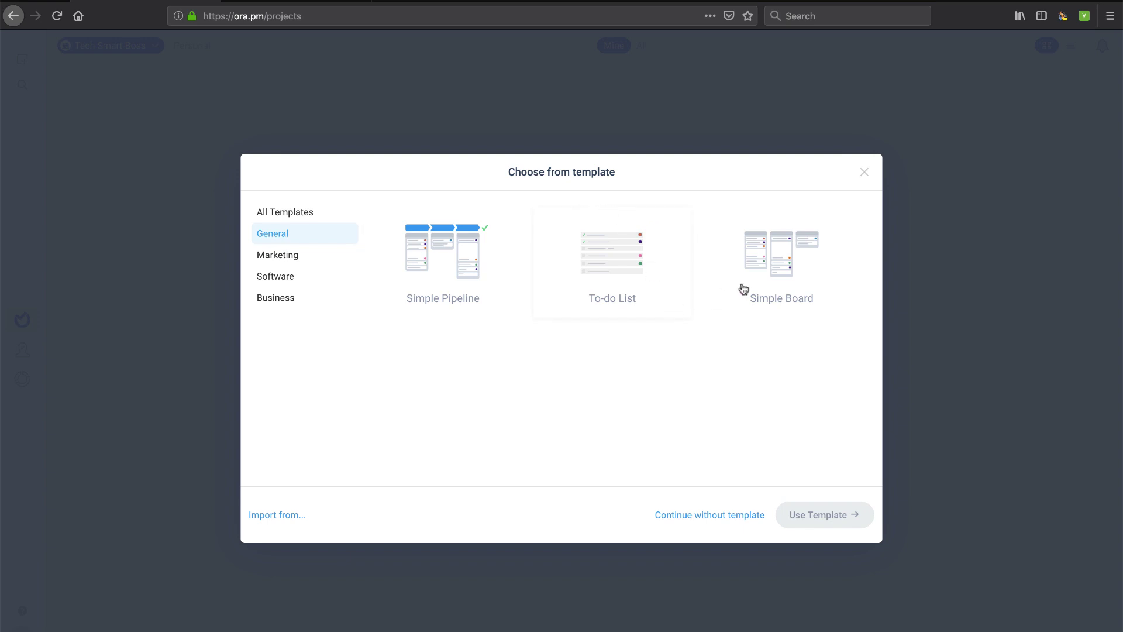
left_click(286, 257)
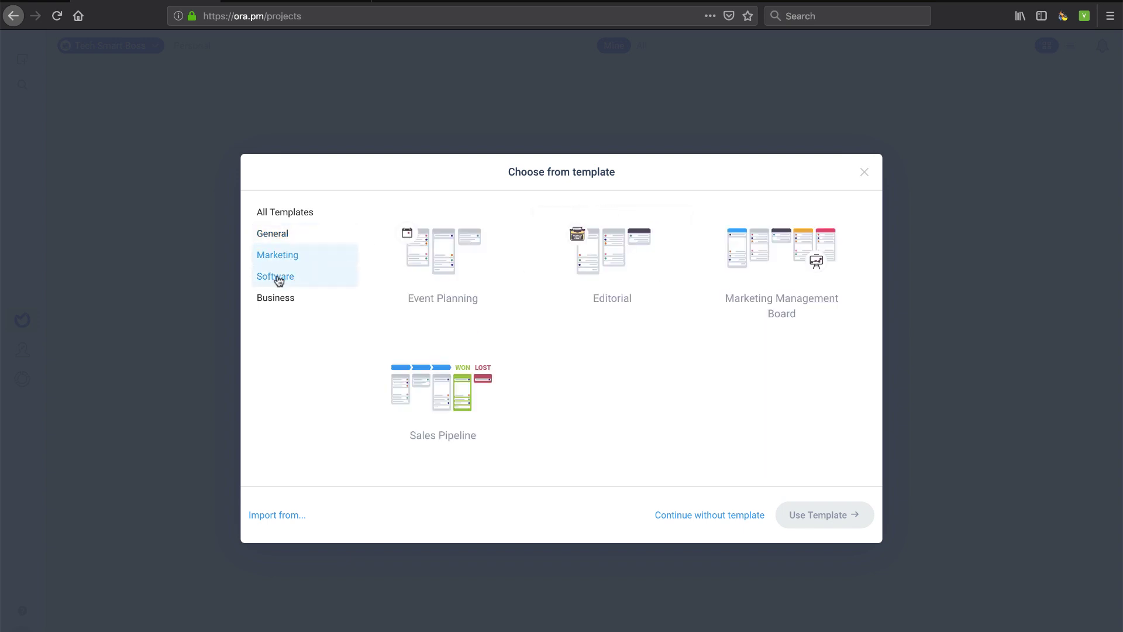
left_click(277, 278)
left_click(279, 297)
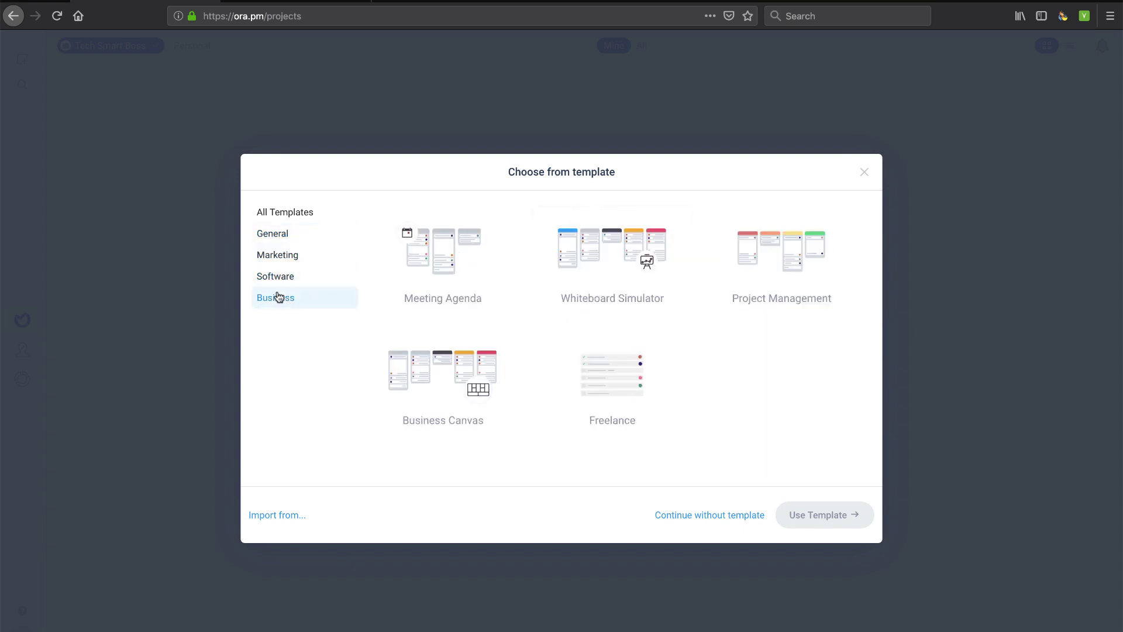
left_click(285, 236)
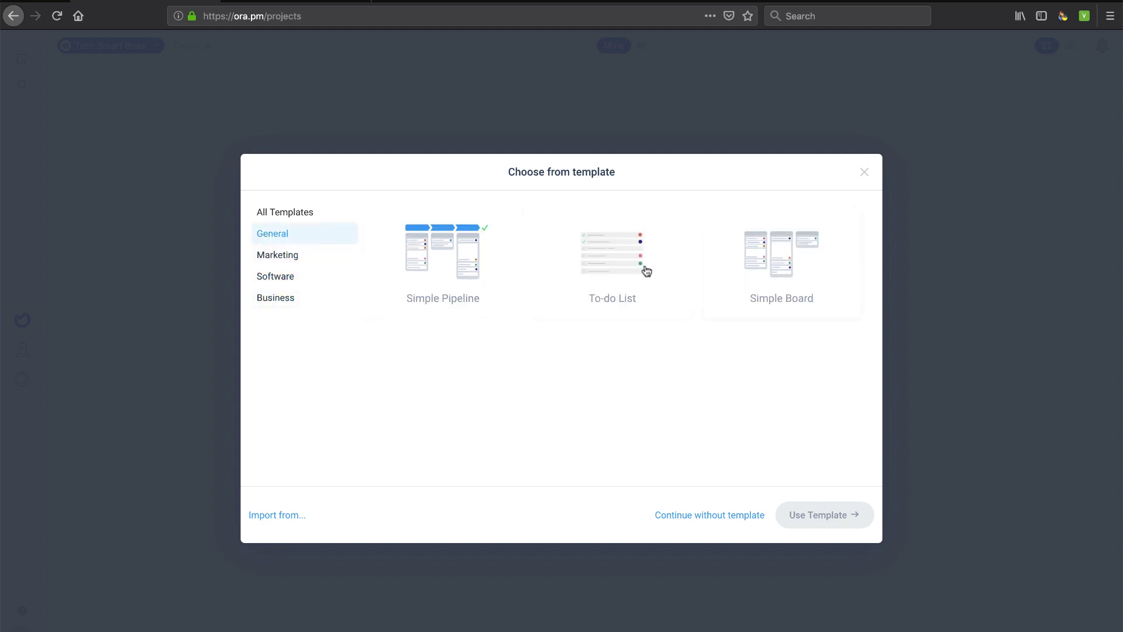
left_click(784, 263)
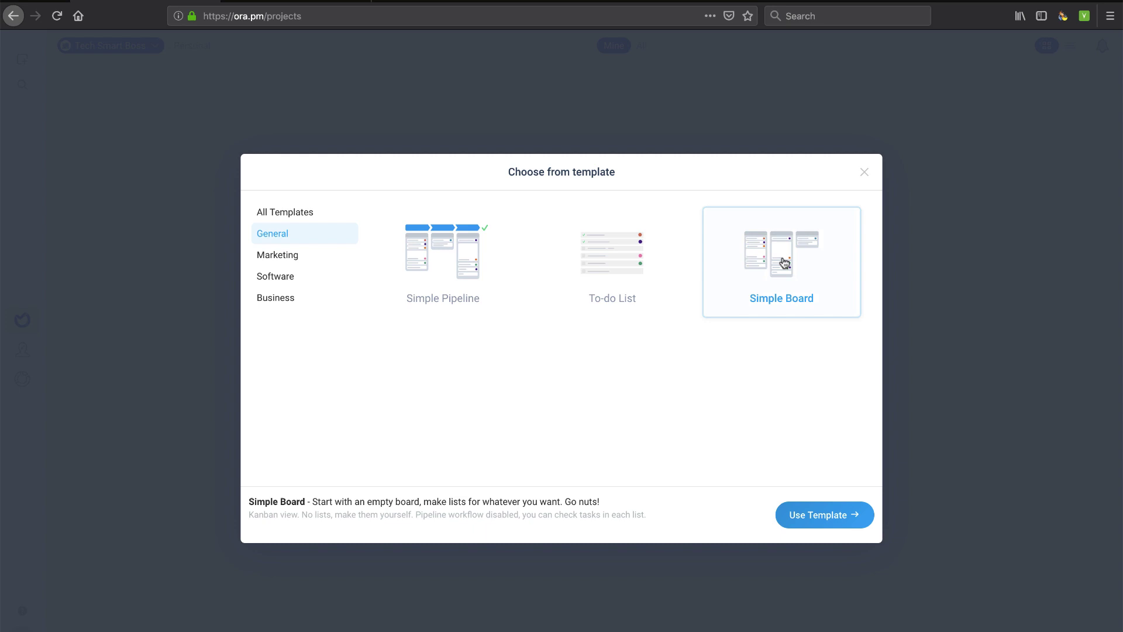
left_click(813, 516)
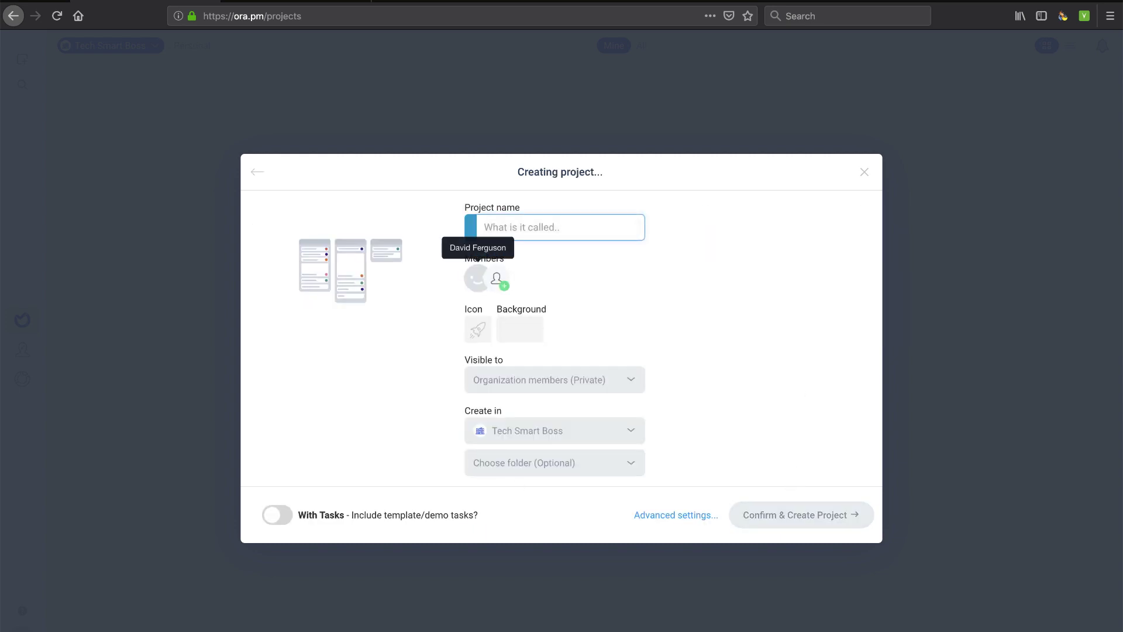
Name it 'To Do List', keep Private visibility and default folder, include demo tasks, open advanced settings
type("To Do List")
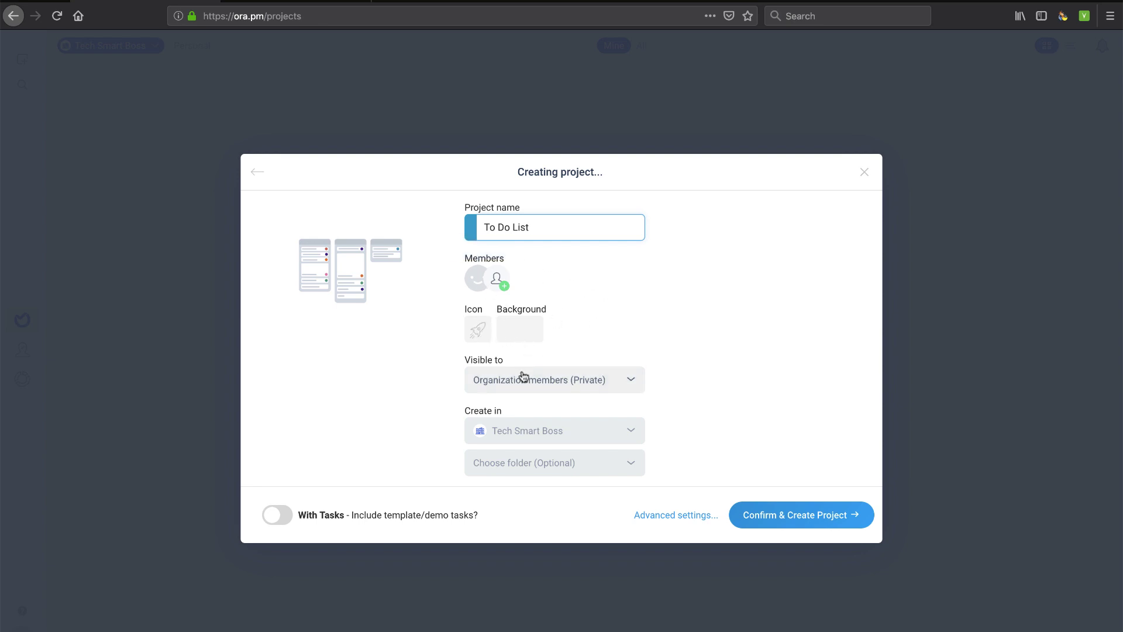
left_click(603, 386)
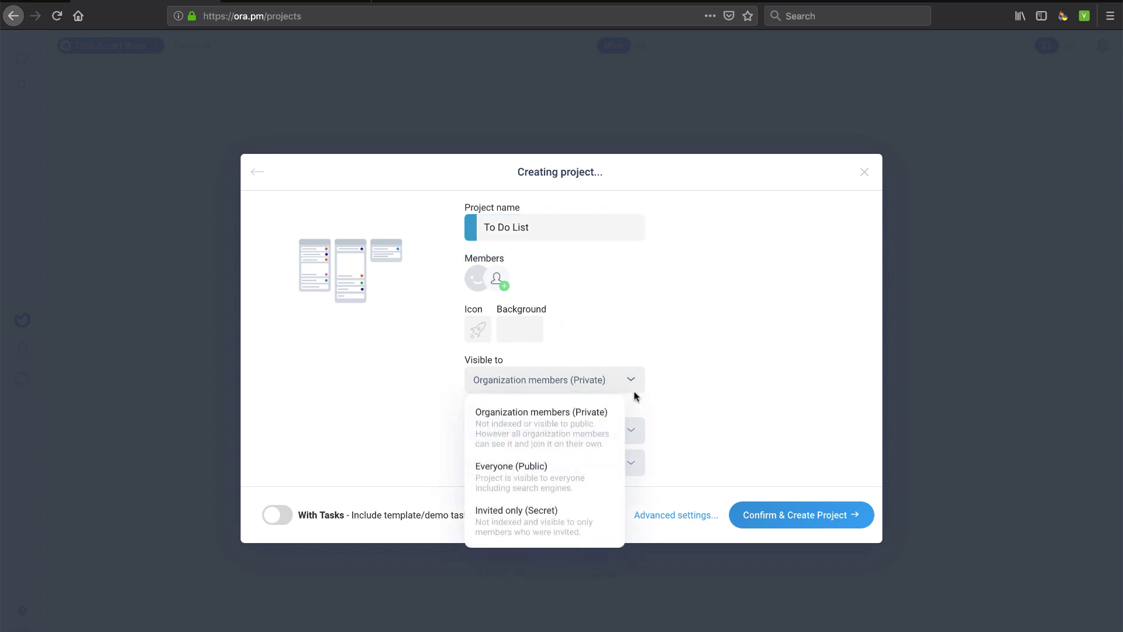
left_click(626, 385)
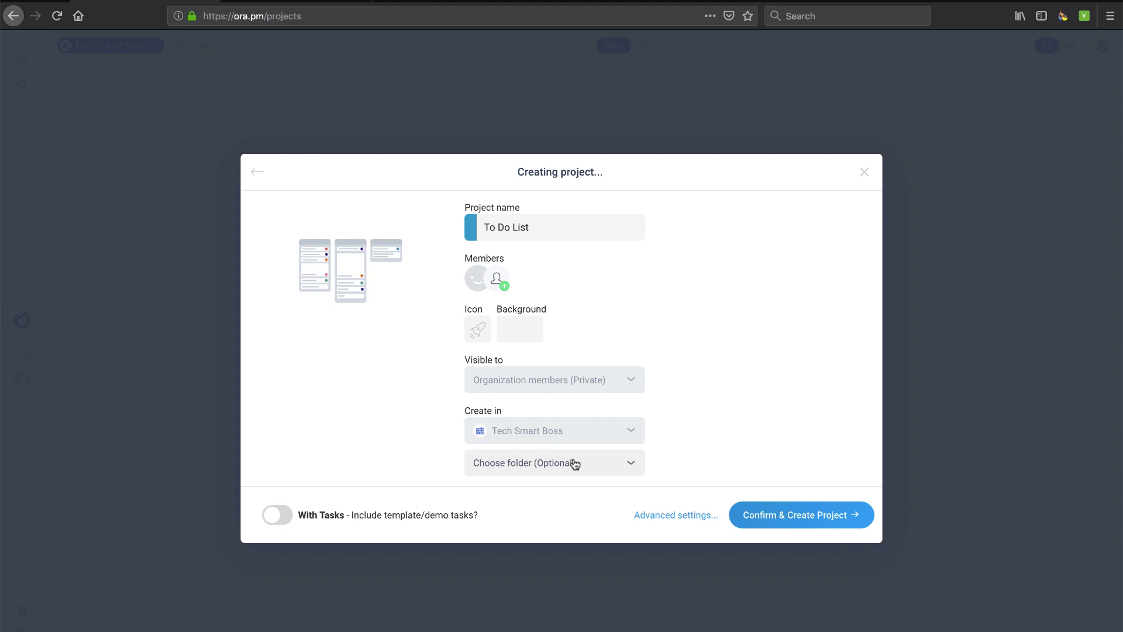
left_click(597, 464)
left_click(615, 466)
left_click(286, 516)
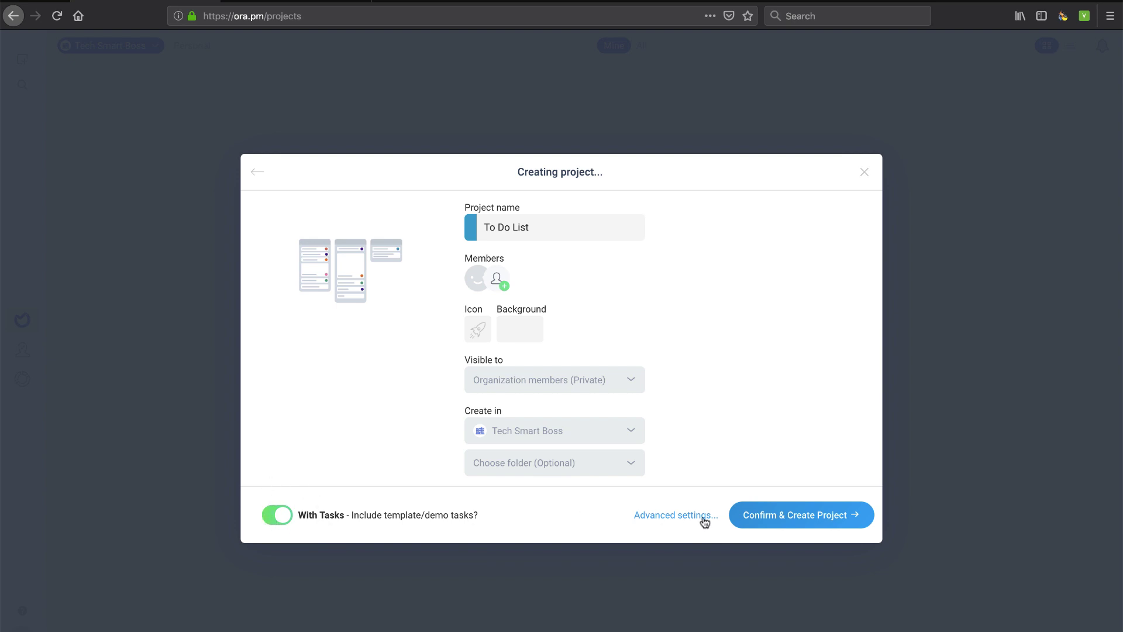
left_click(681, 516)
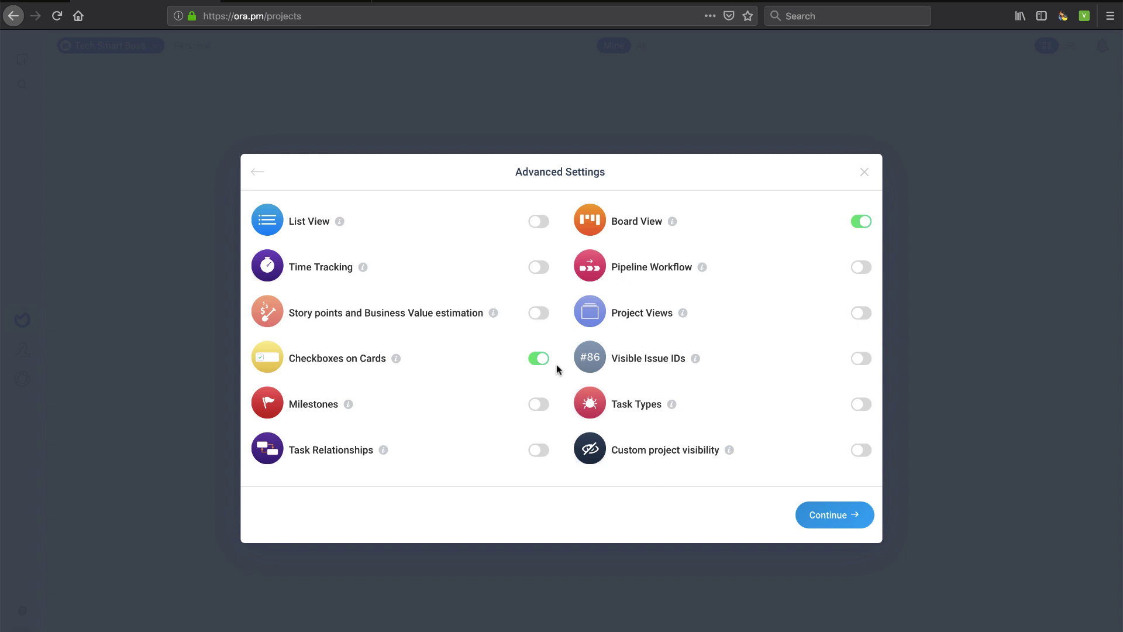
Switch on List View, Milestones, Project Views and Task Types, then confirm and create the project
left_click(538, 221)
left_click(539, 404)
left_click(862, 314)
left_click(861, 404)
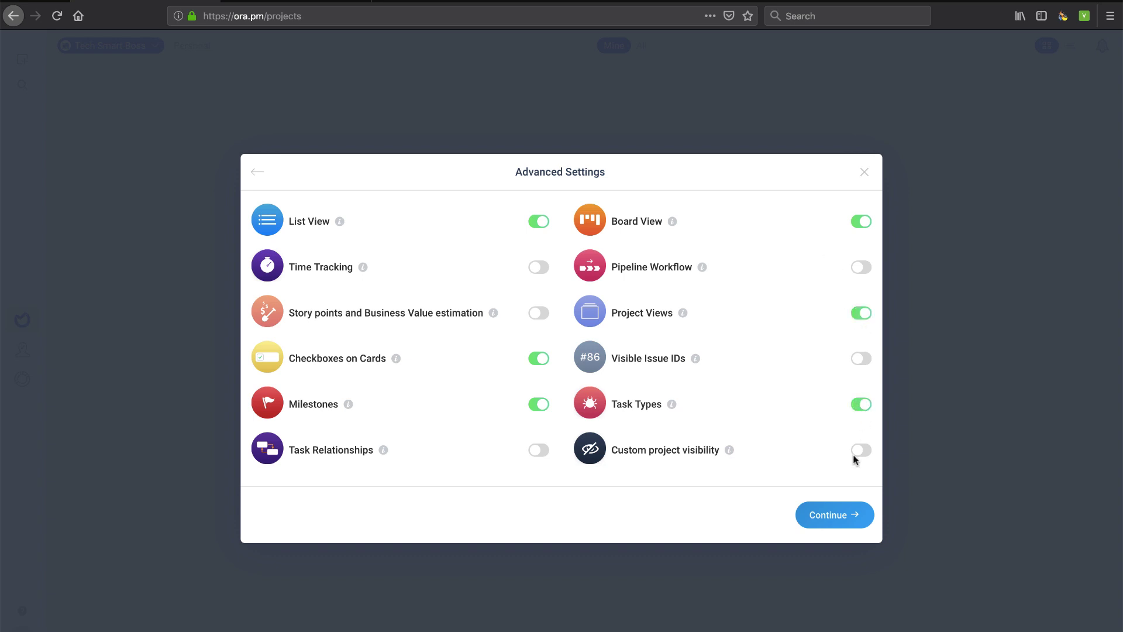
left_click(841, 518)
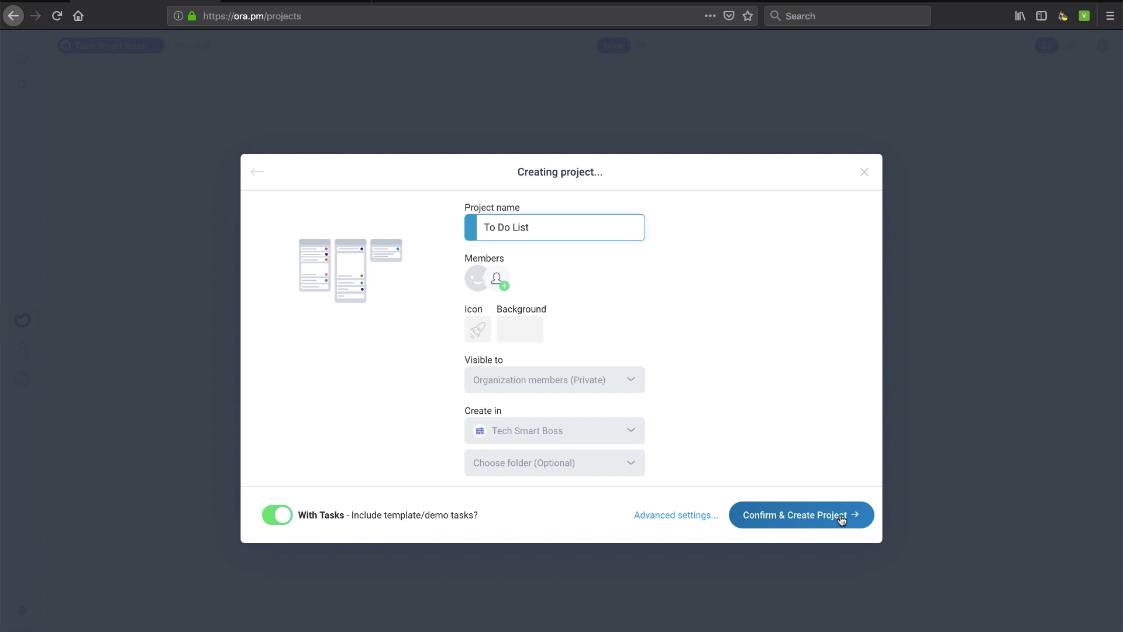
left_click(811, 520)
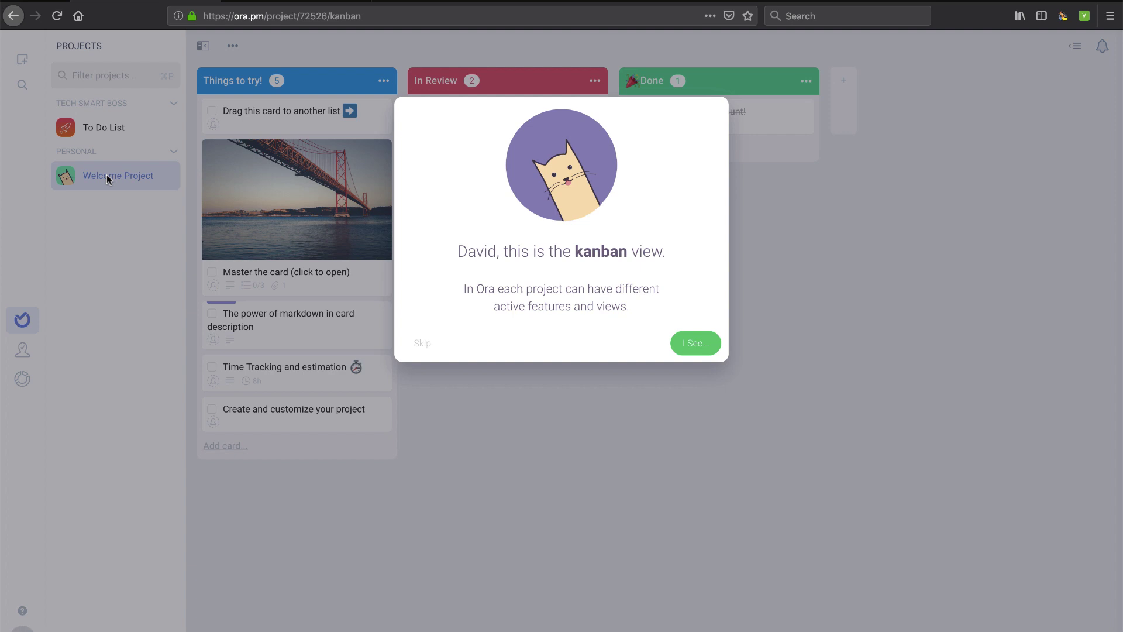
Advance past the first kanban tour tip with I See..., then skip the remaining tour
left_click(697, 343)
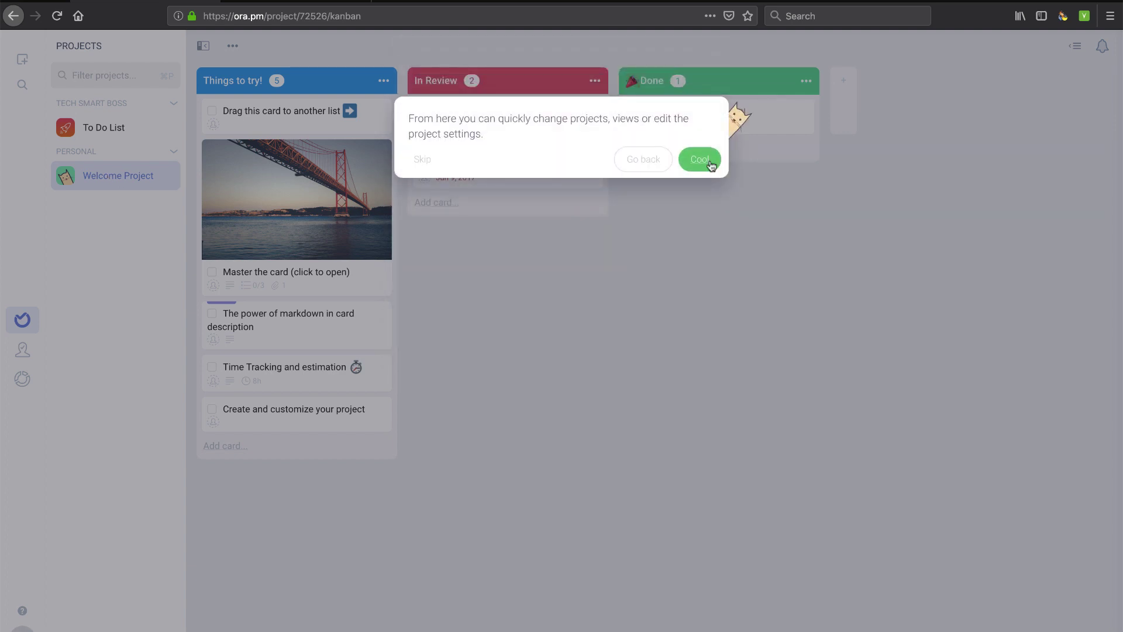
left_click(423, 159)
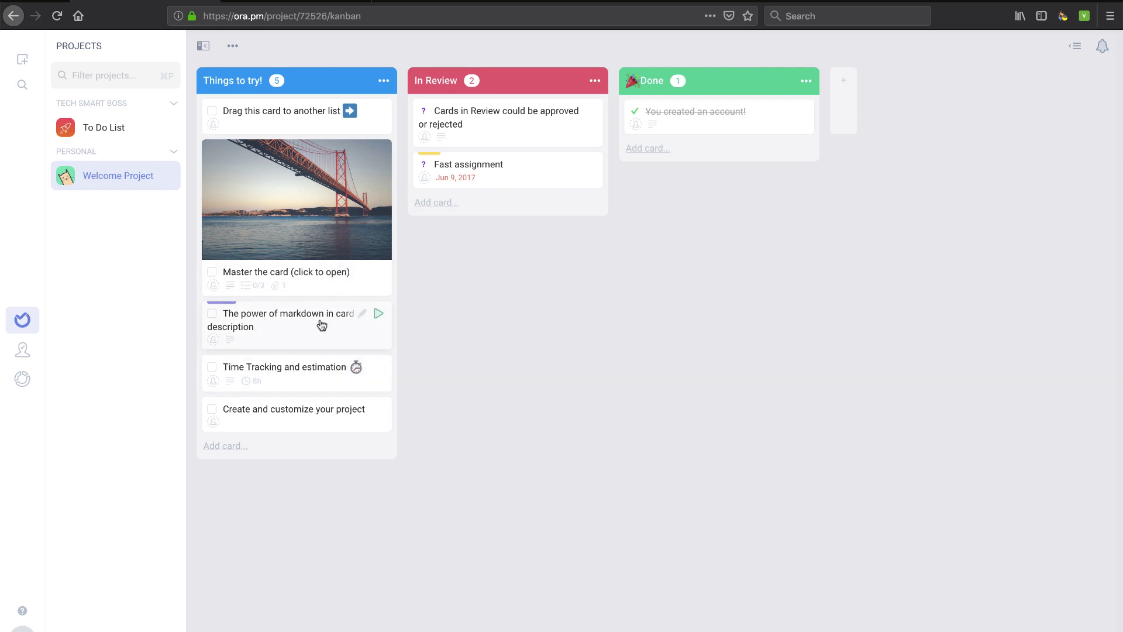
Tick the first two checklist items on the Master the card task
left_click(358, 176)
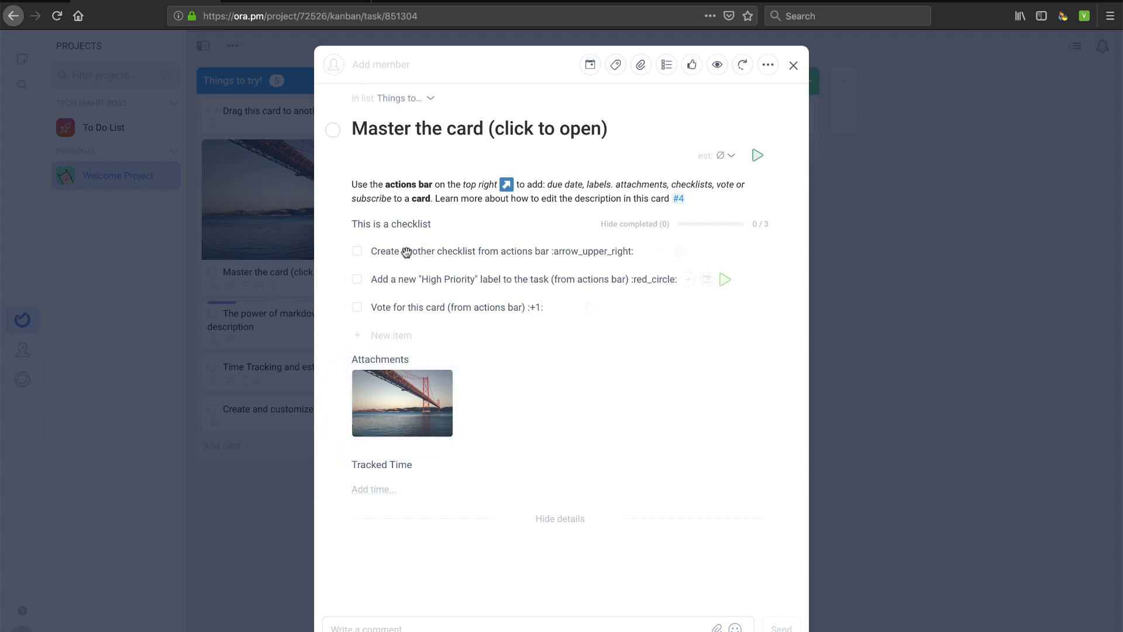
left_click(358, 253)
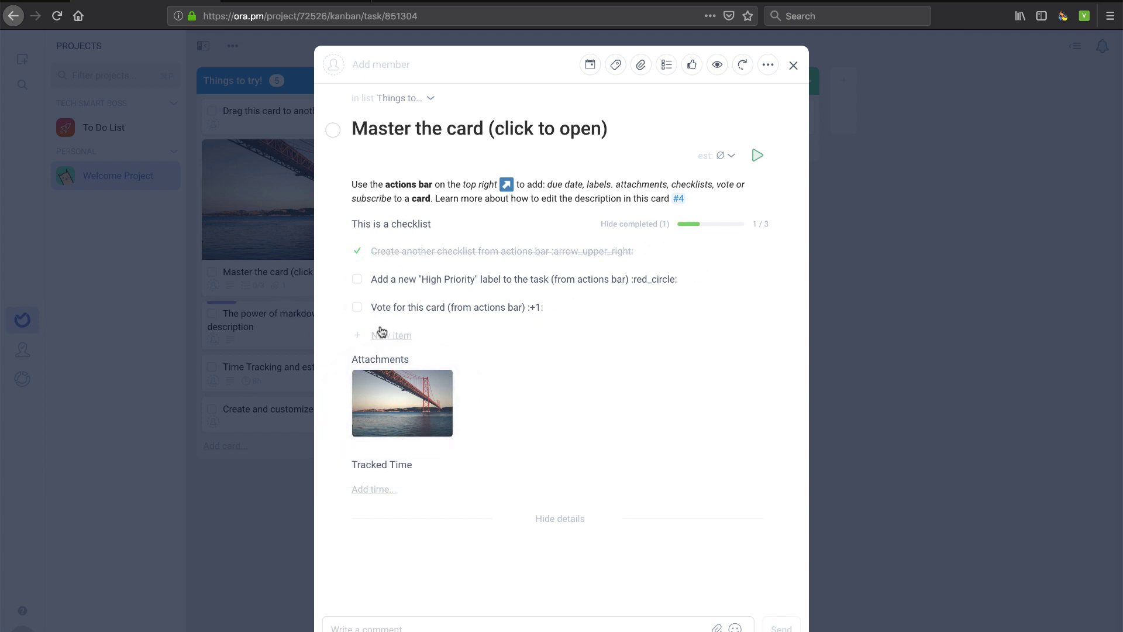
left_click(358, 280)
left_click(793, 65)
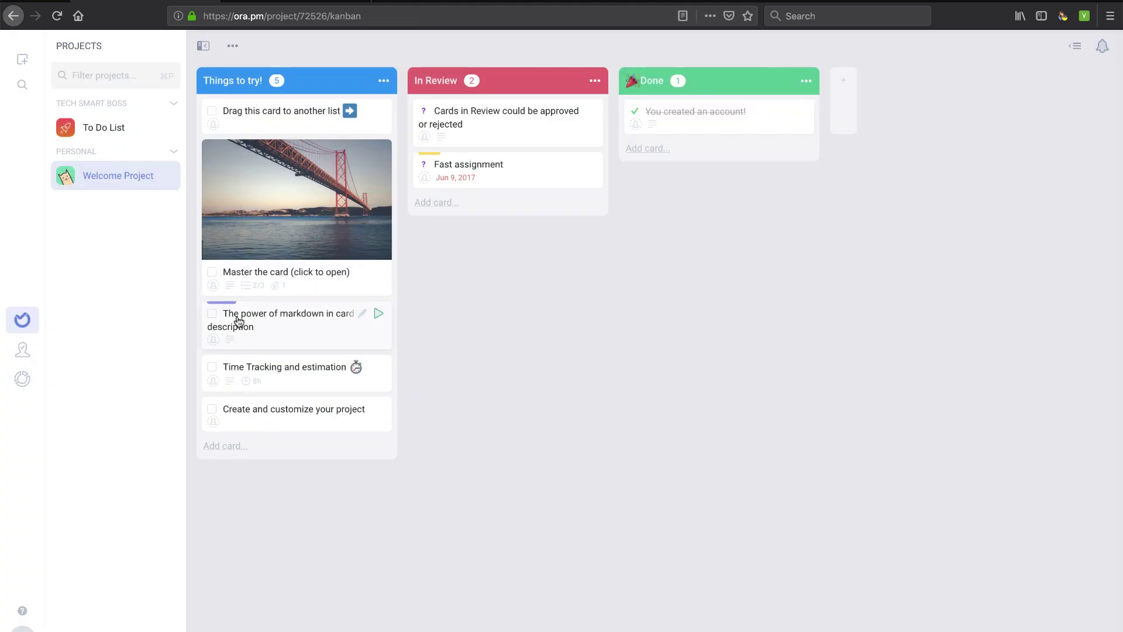
Upvote the markdown card, set its due date to Apr 11, and move it to In Review
left_click(271, 336)
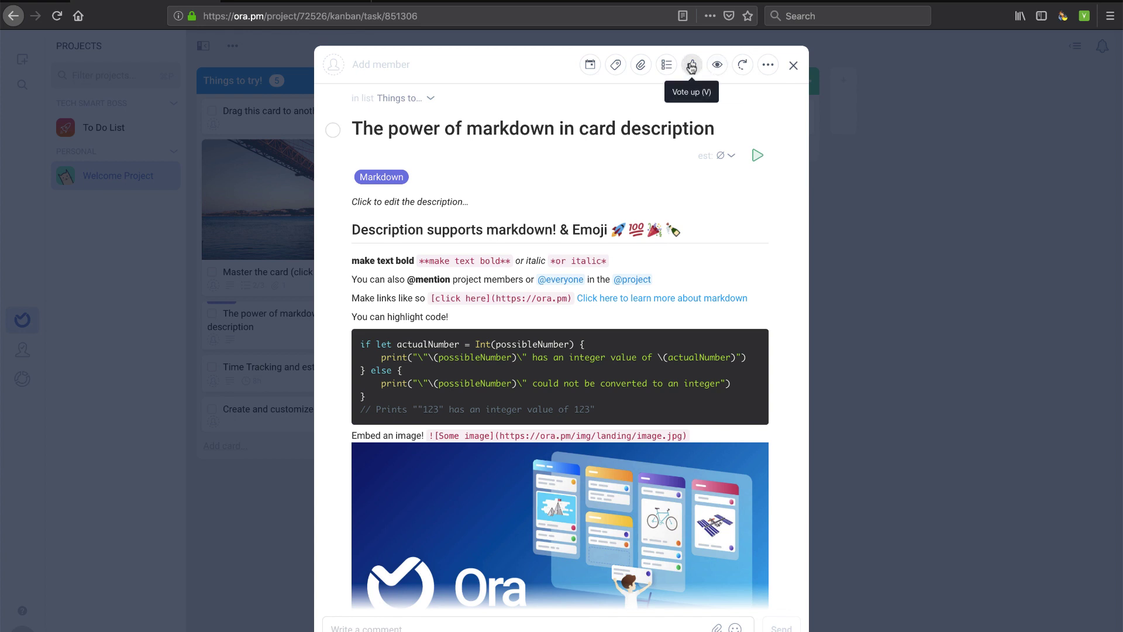
left_click(692, 67)
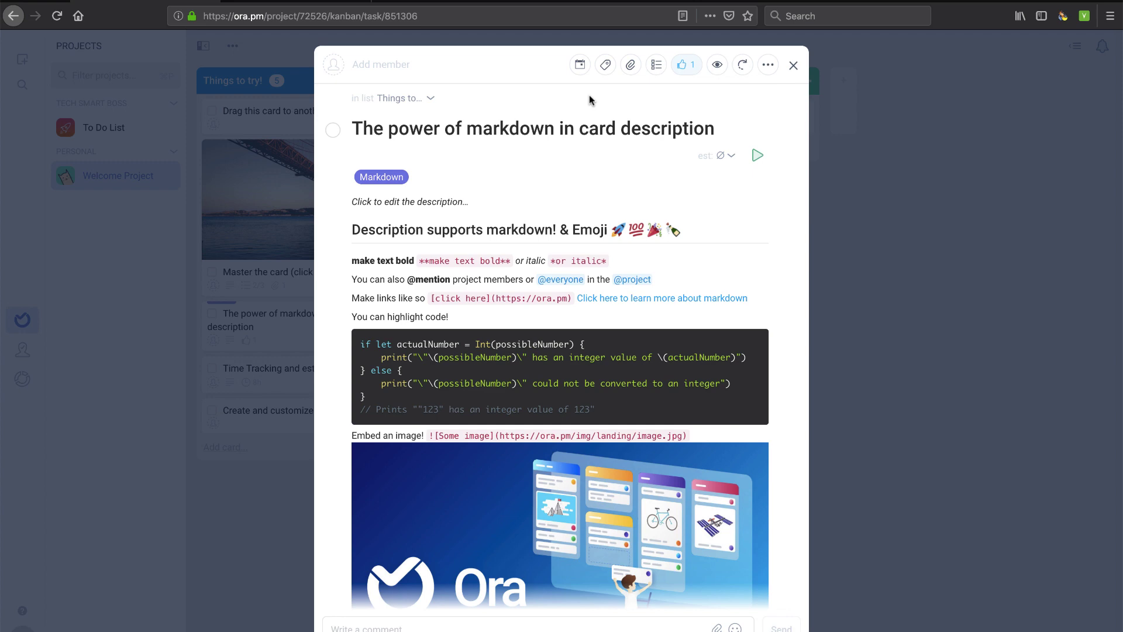
left_click(581, 65)
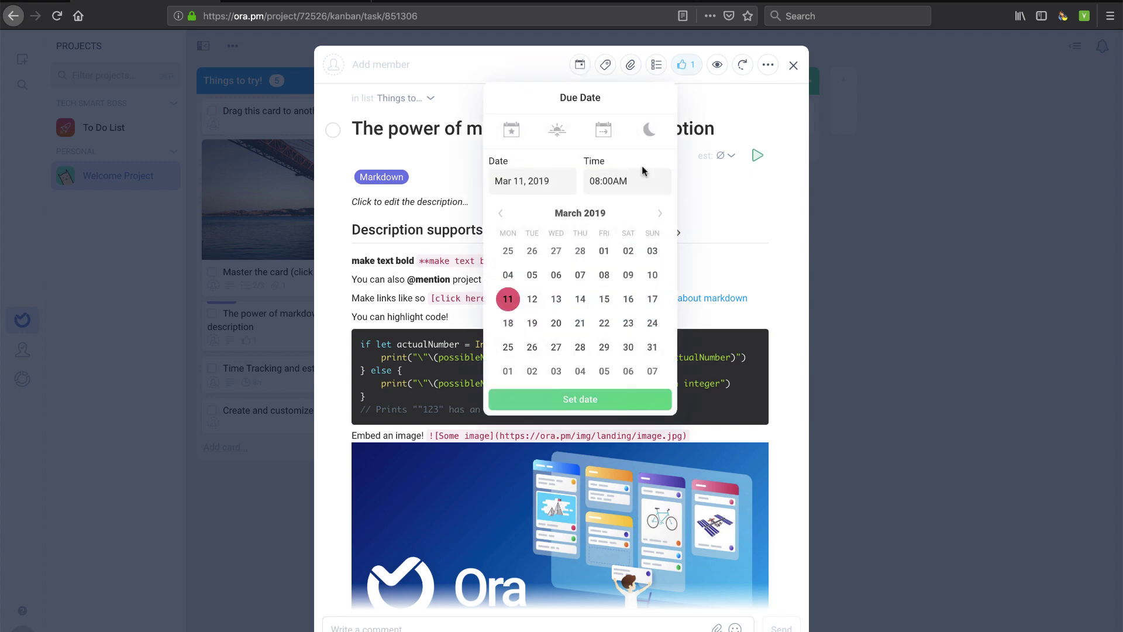
left_click(650, 131)
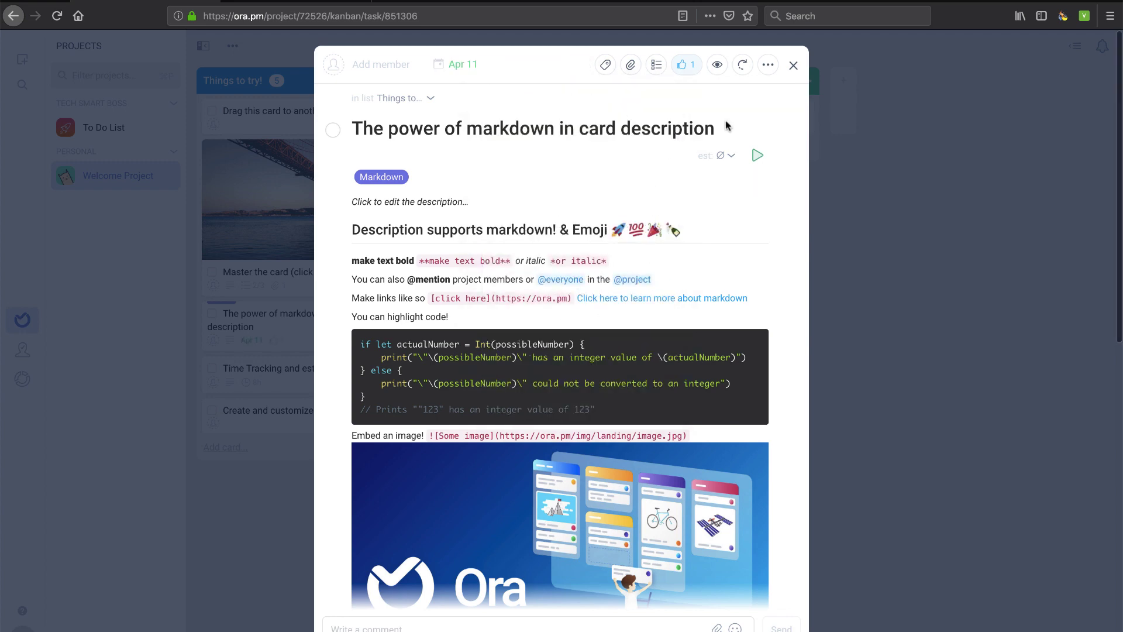
scroll(647, 378, "down", 5)
scroll(647, 378, "down", 5)
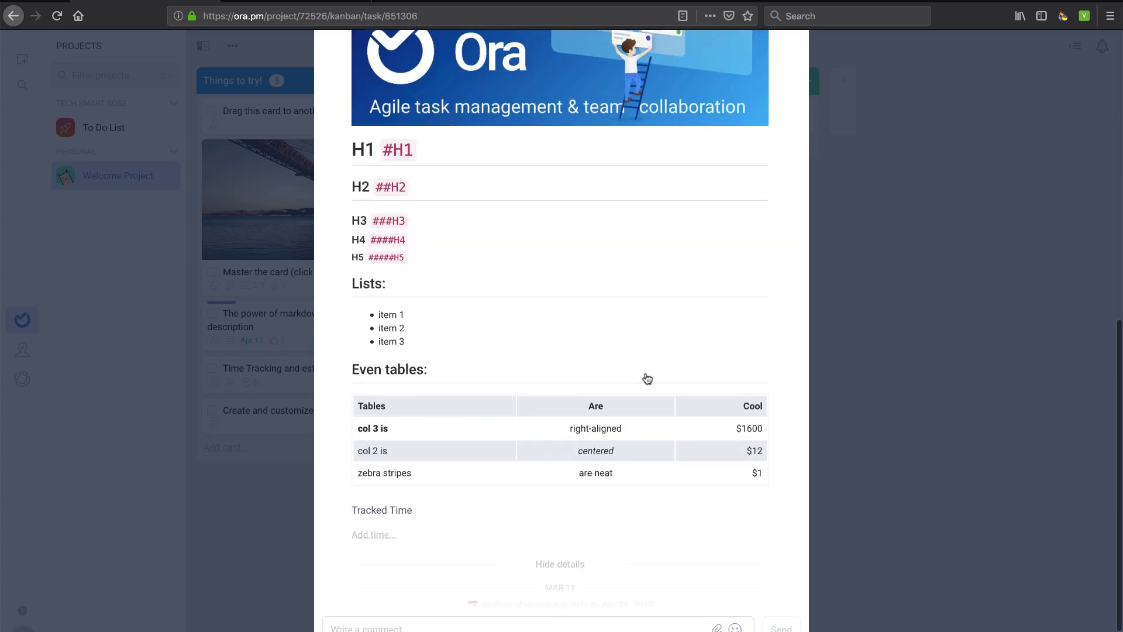
scroll(757, 128, "up", 10)
left_click(793, 66)
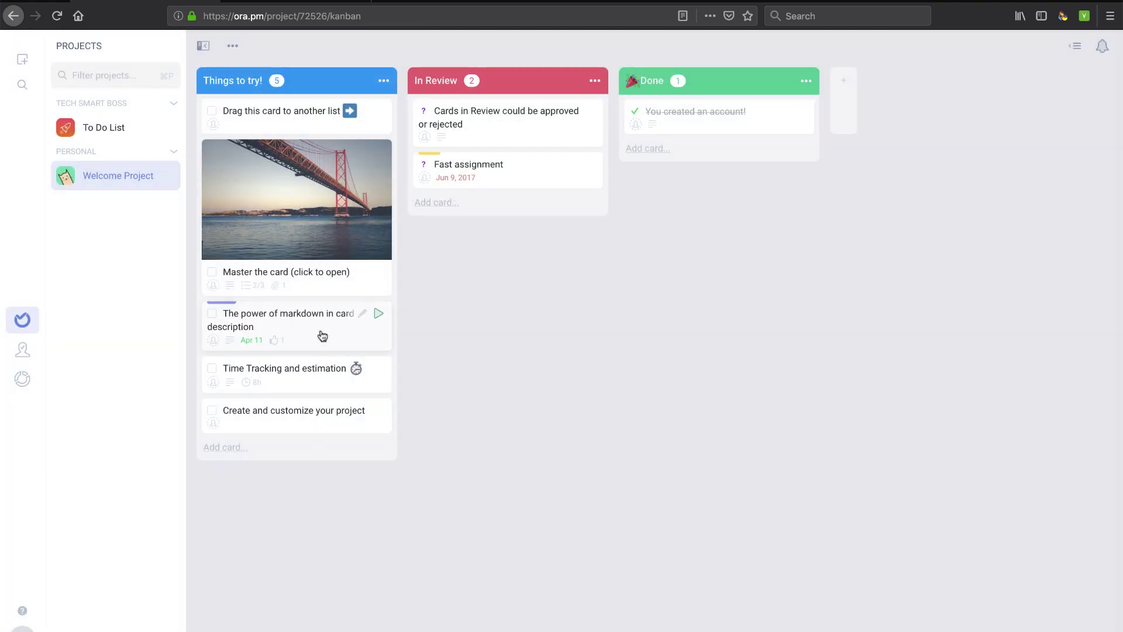
left_click_drag(322, 335, 534, 137)
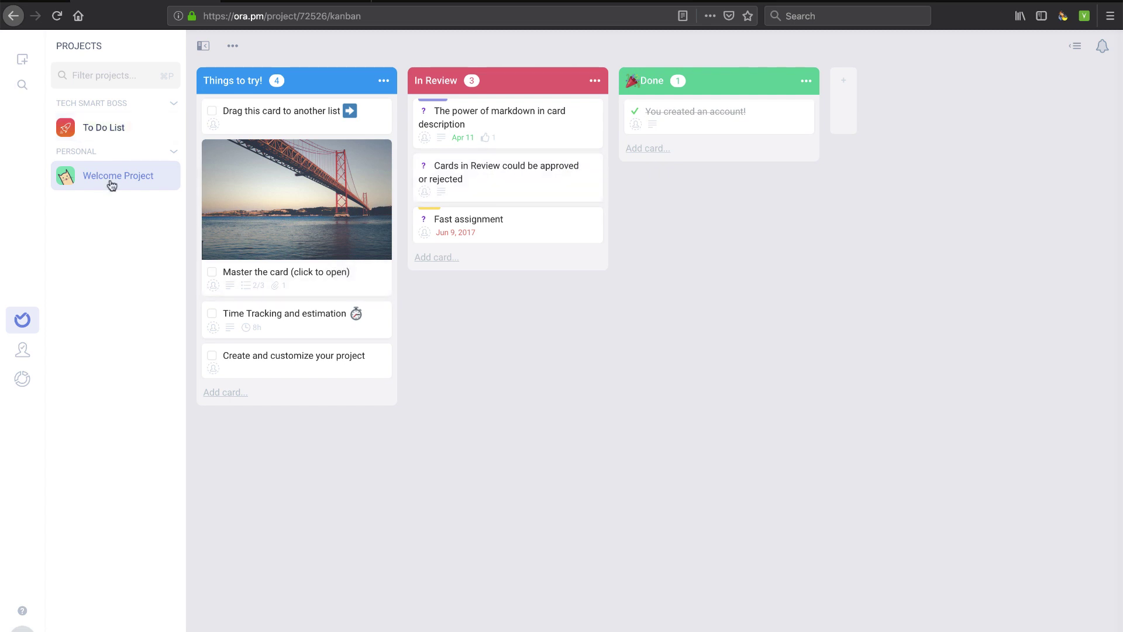
Open the To Do List project and create a list named 'My stuff'
left_click(102, 129)
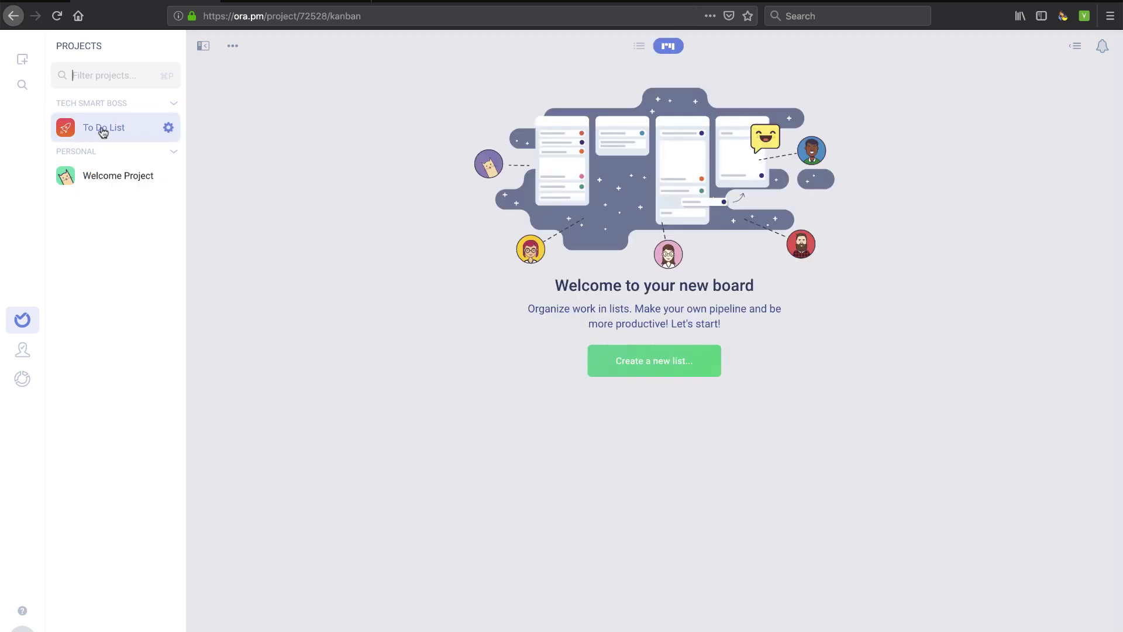
left_click(637, 361)
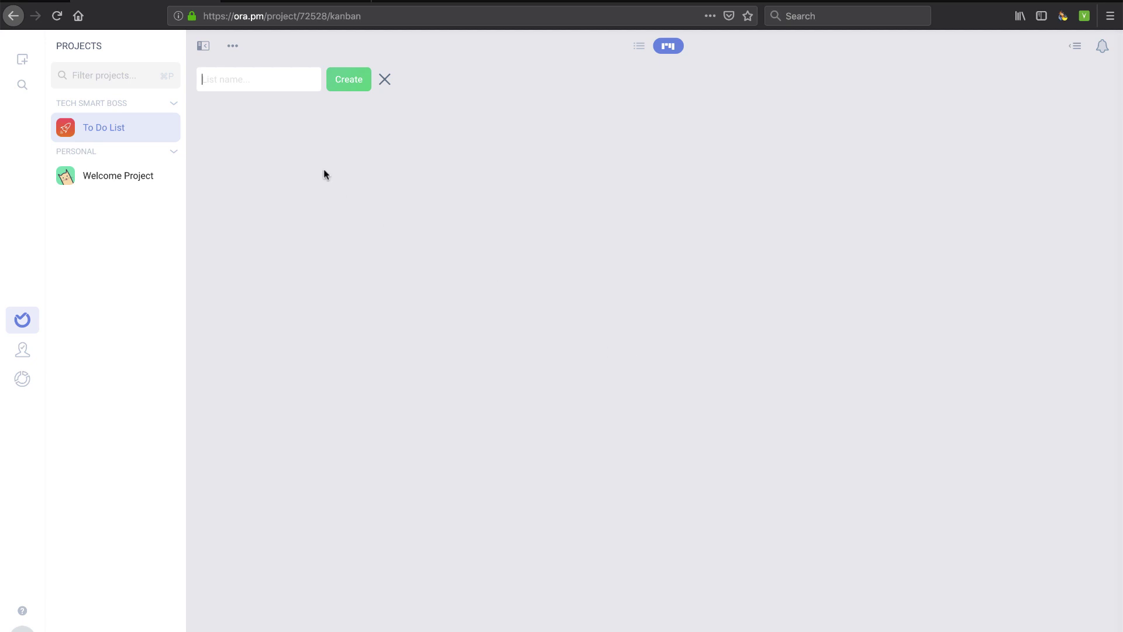
type("My stuff")
left_click(343, 78)
Add the task 'Make a new video' to the My stuff list
left_click(222, 109)
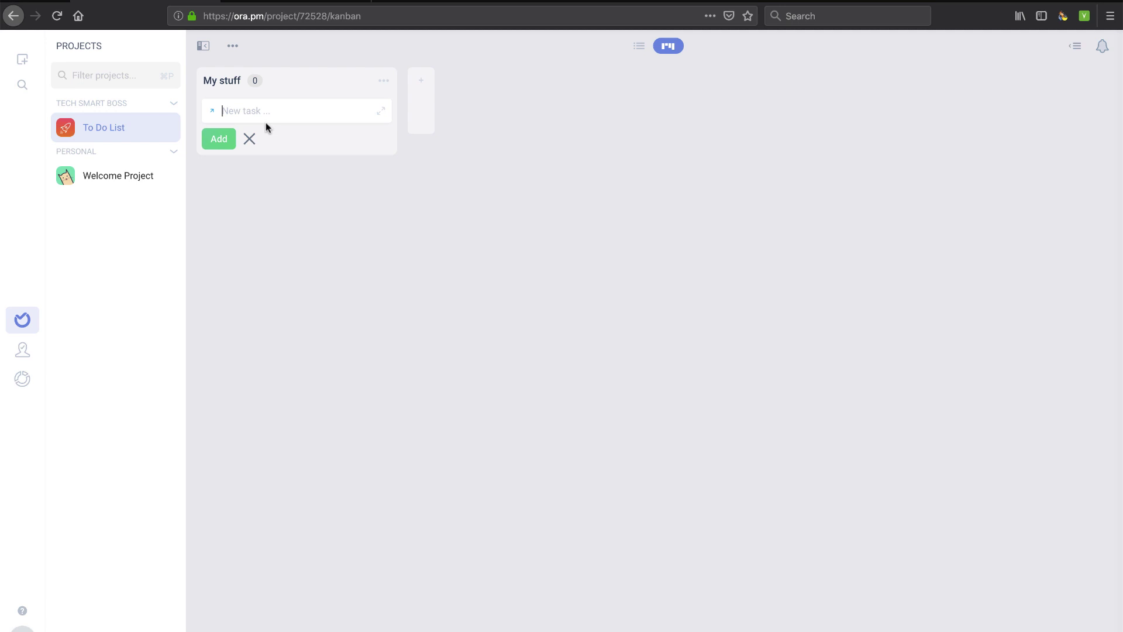
type("Make a new video")
left_click(223, 137)
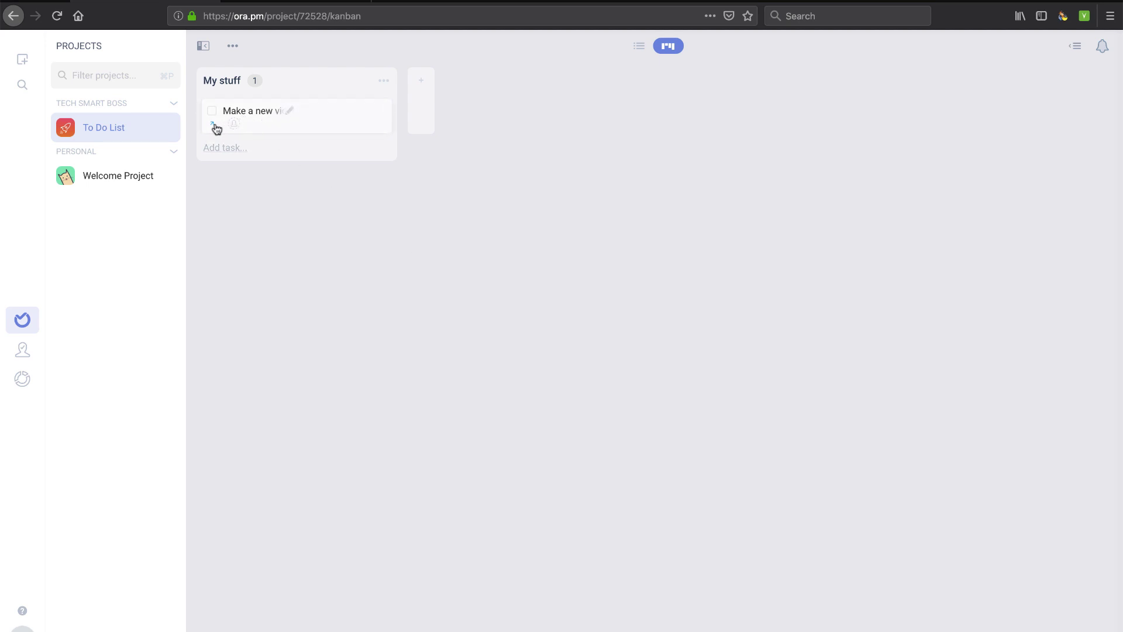
Open the 'Make a new video' card's details and post the comment 'commenting'
left_click(261, 117)
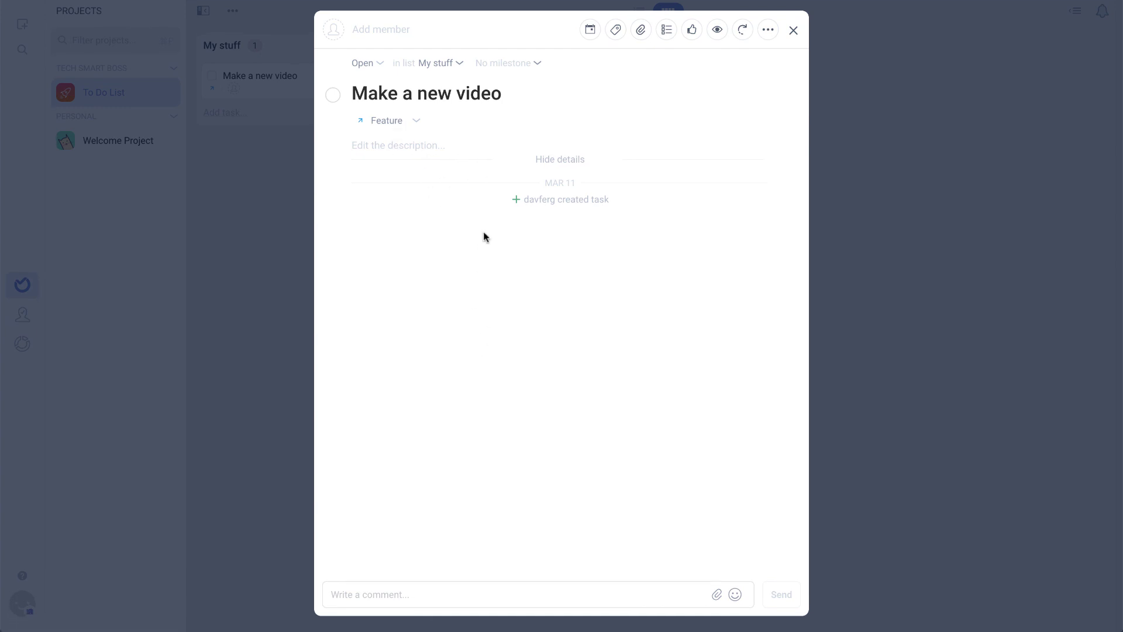
left_click(424, 595)
type("comm")
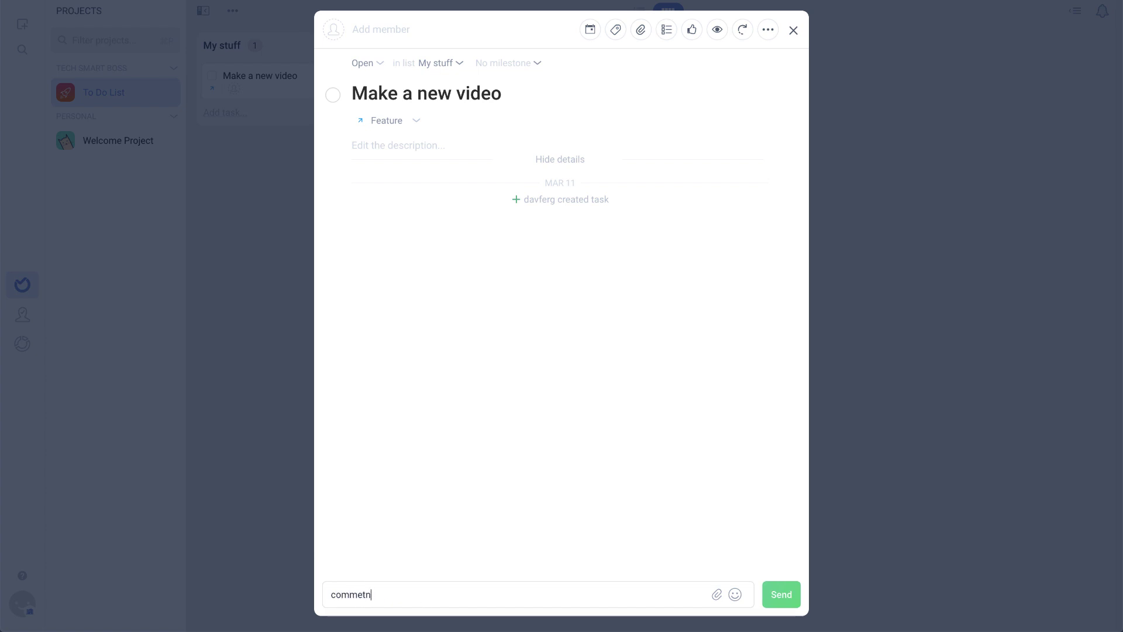
type("enting")
key("shift+Return")
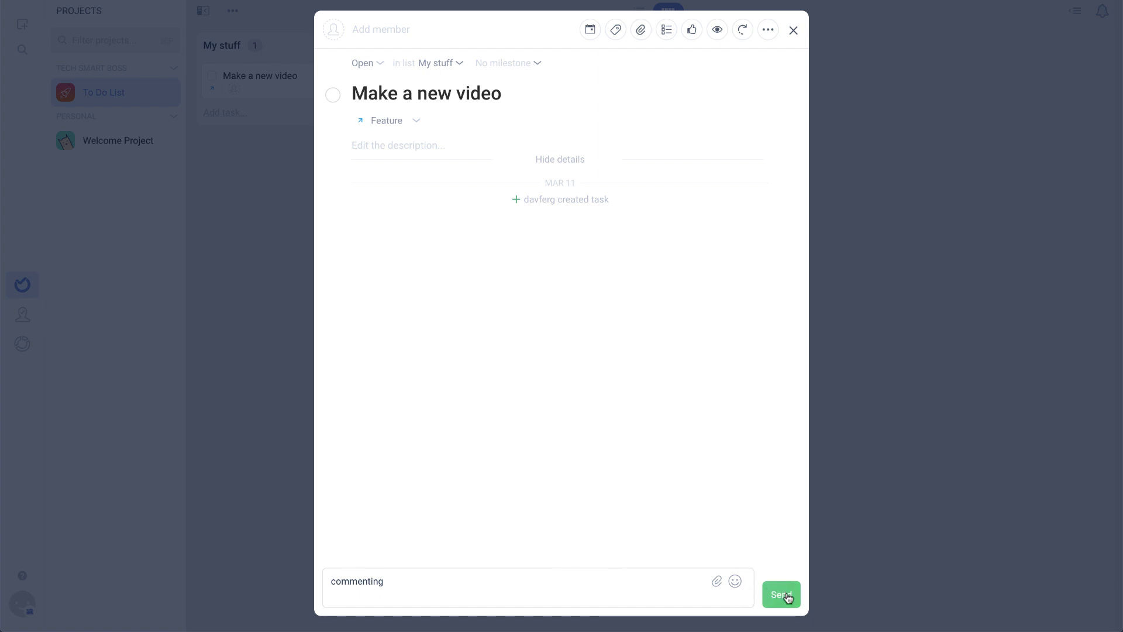
left_click(783, 594)
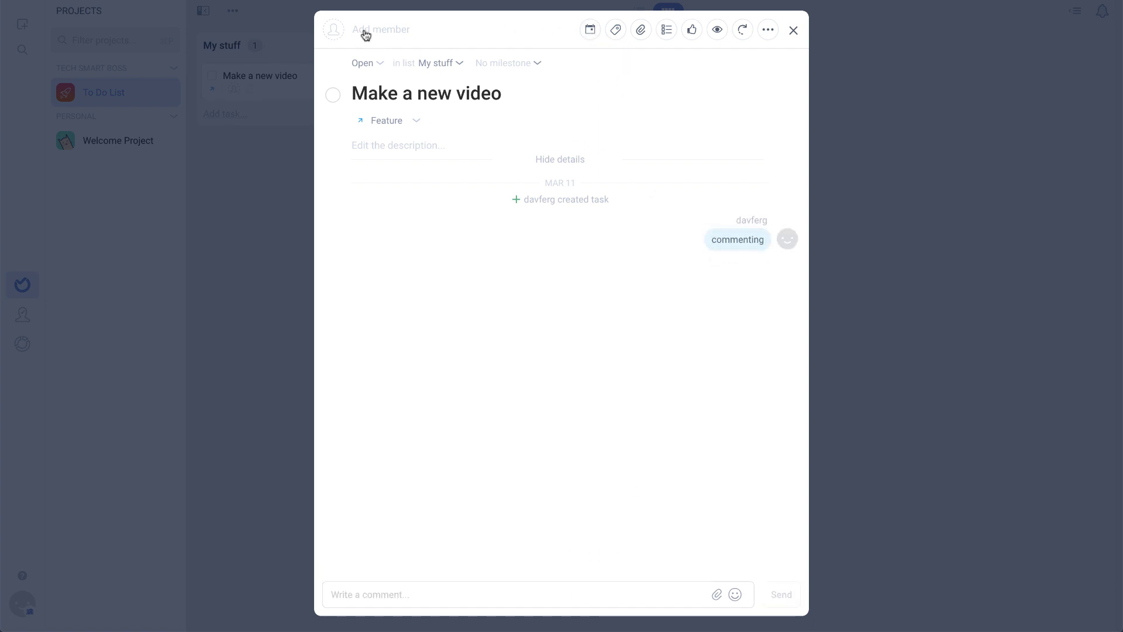
Create a 'Video' label, set its colour to blue, and attach it to the task
left_click(615, 30)
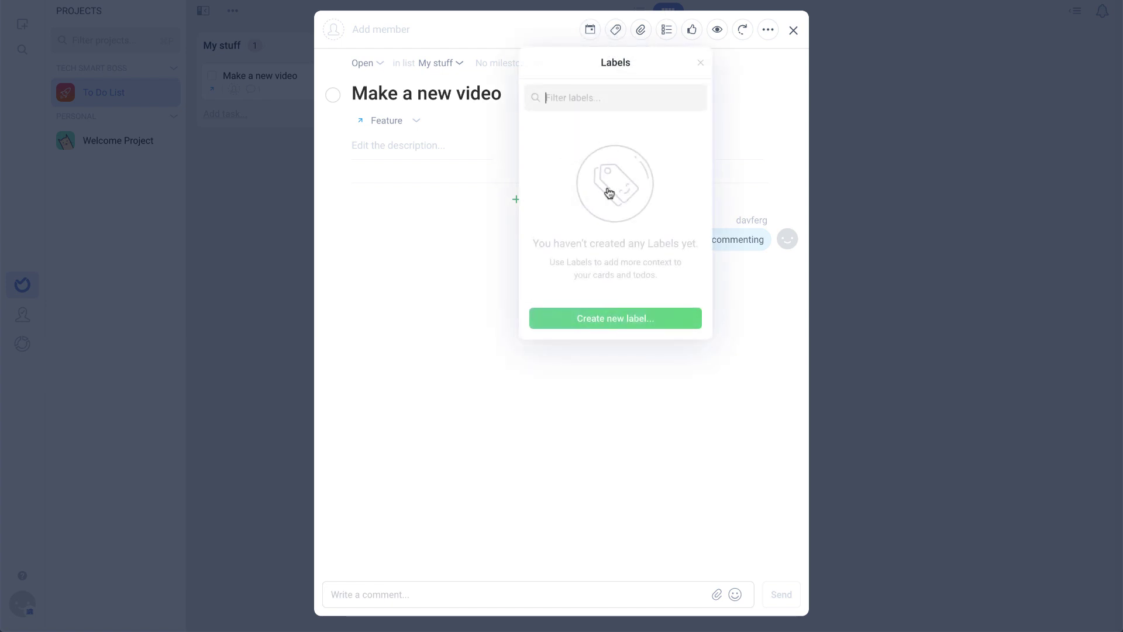
type("Video")
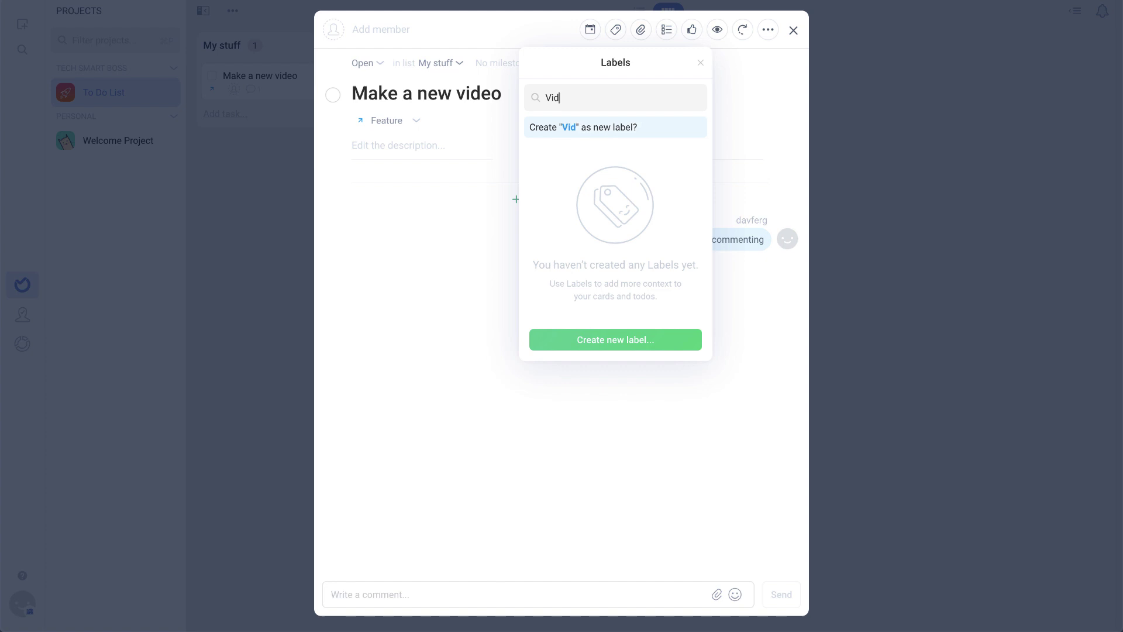
left_click(567, 128)
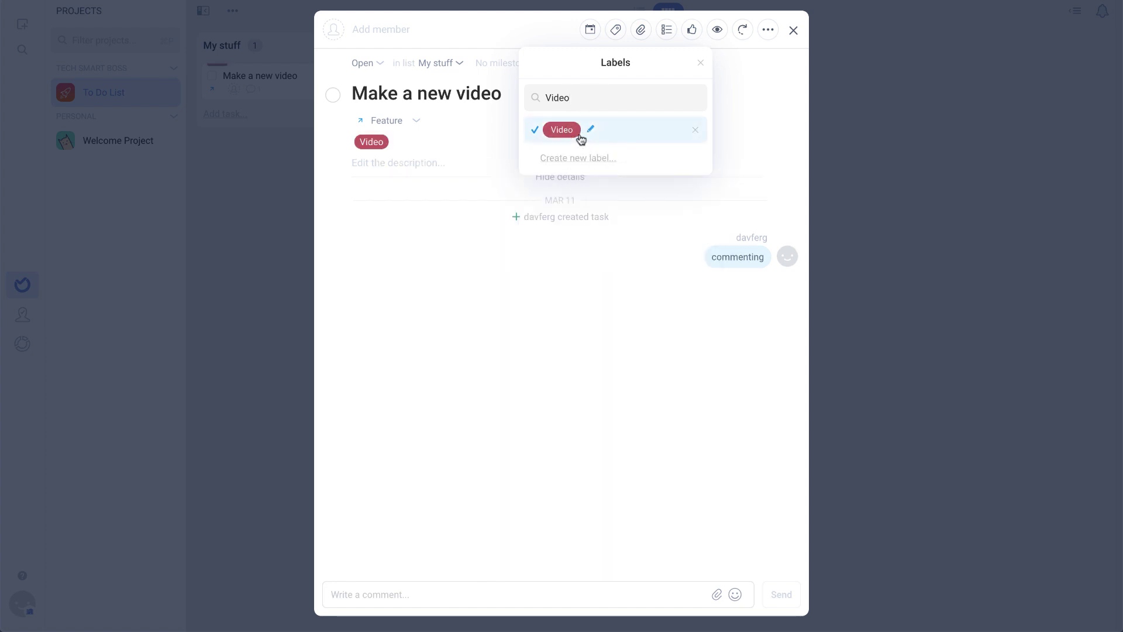
left_click(590, 131)
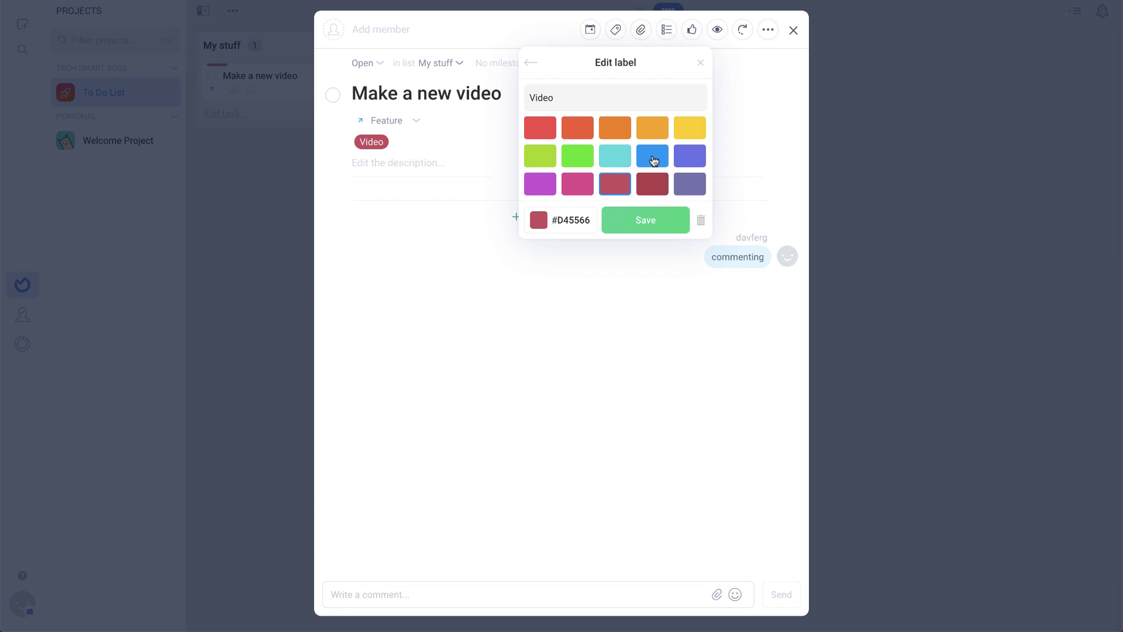
left_click(652, 155)
left_click(646, 220)
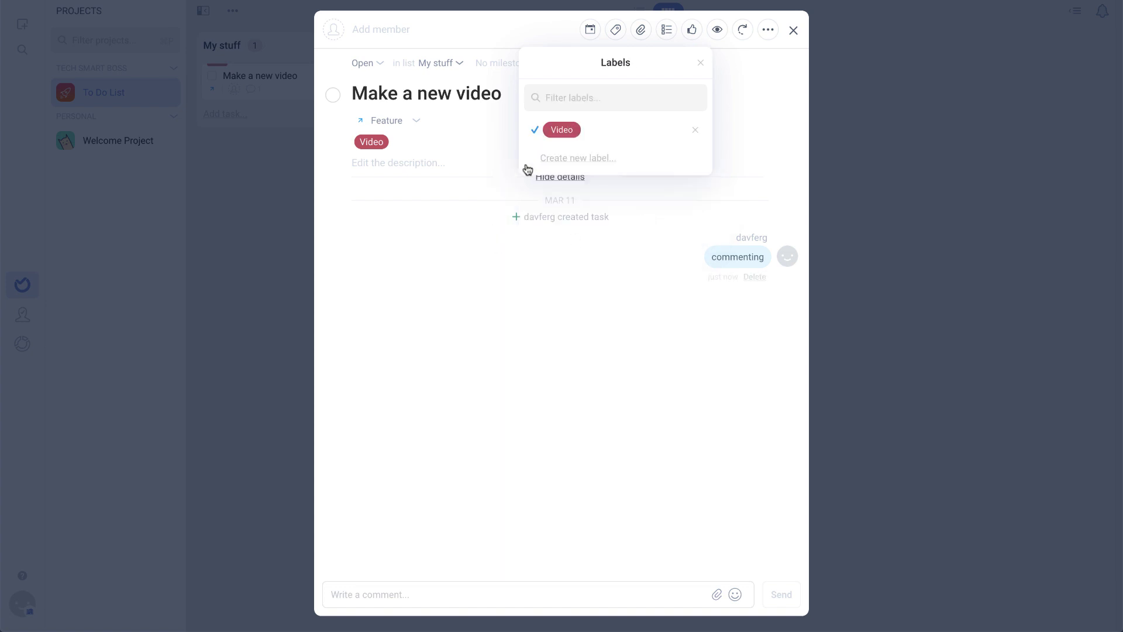
left_click(562, 130)
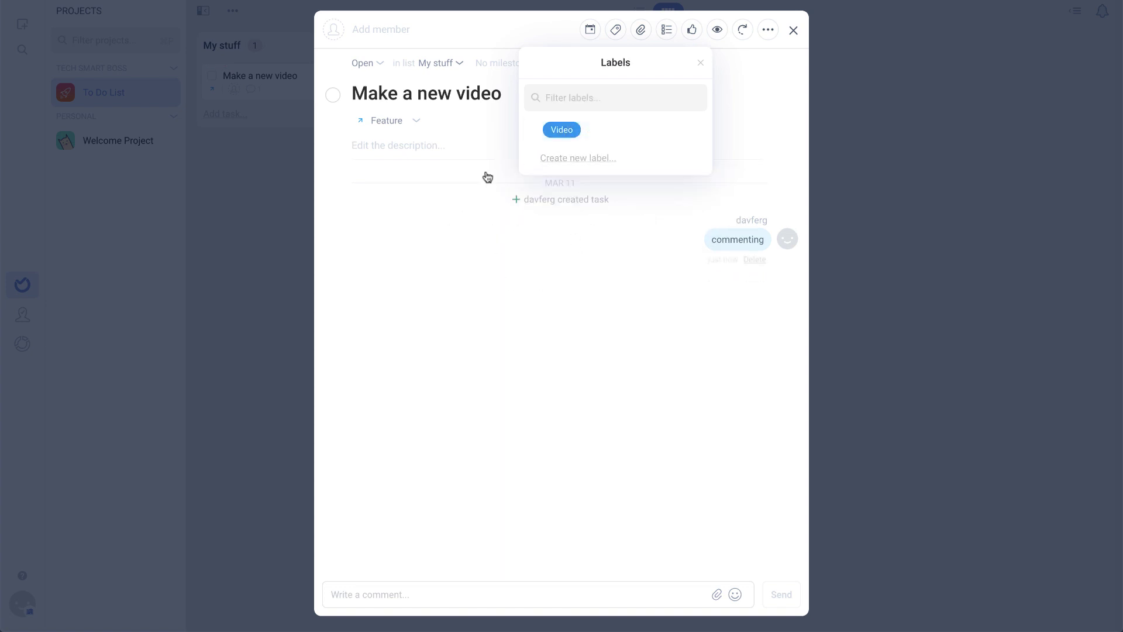
left_click(556, 131)
left_click(448, 237)
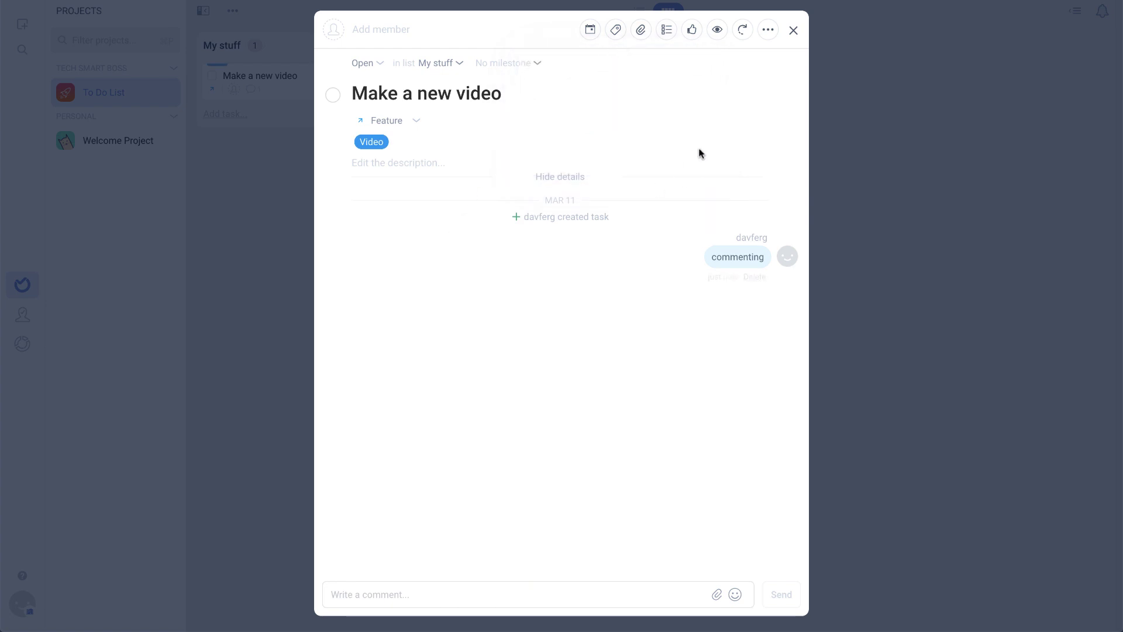
Add a checklist titled 'To Do' to the task
left_click(669, 32)
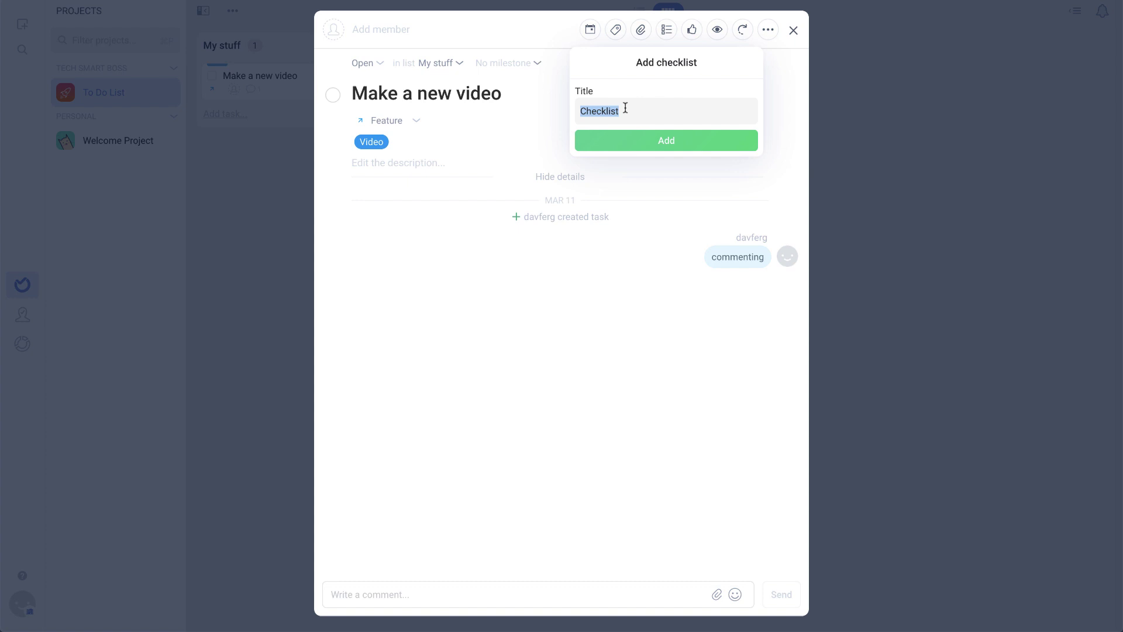
type("To Do")
left_click(652, 140)
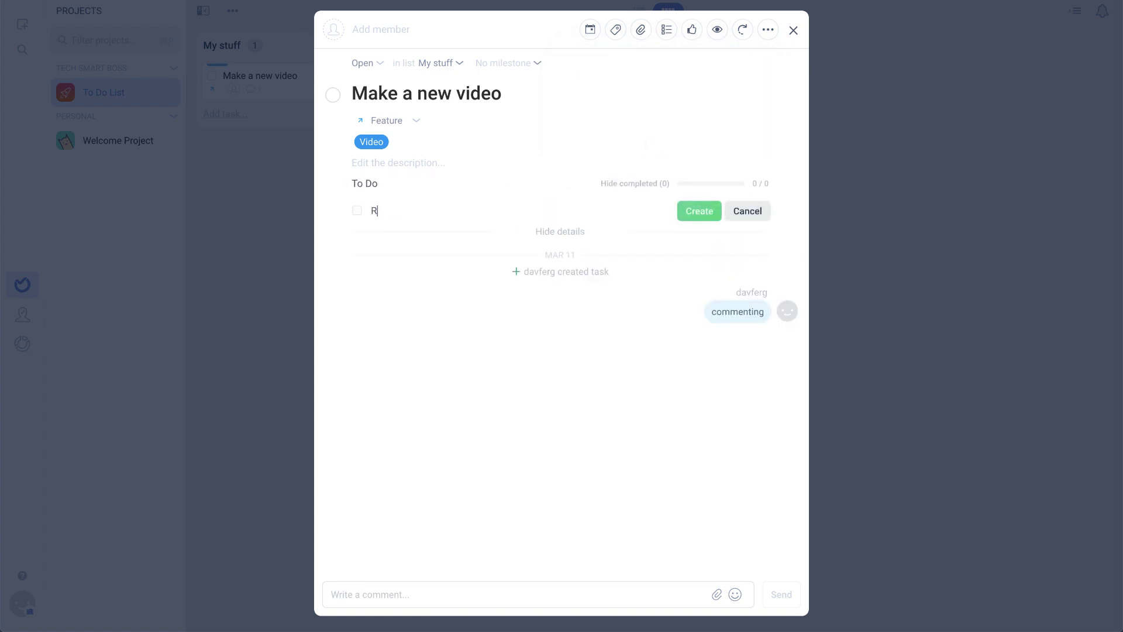
Fill the checklist with Record, Edit and Pubish in that order, then close the task
type("Record")
key("Return")
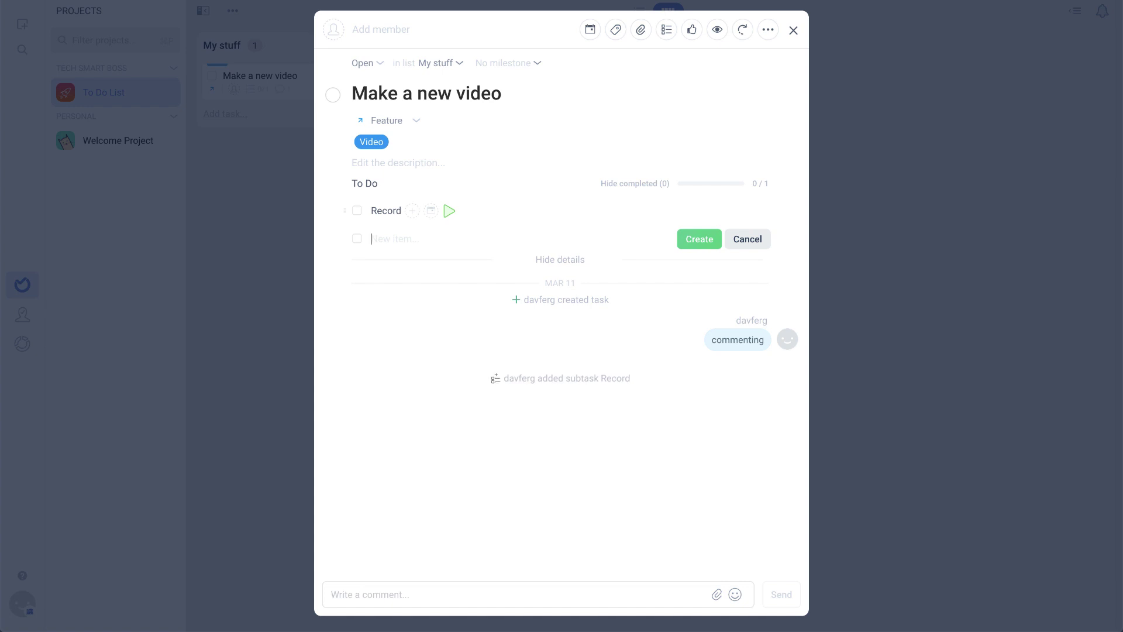
type("Pubish")
key("Return")
type("Edit")
key("Return")
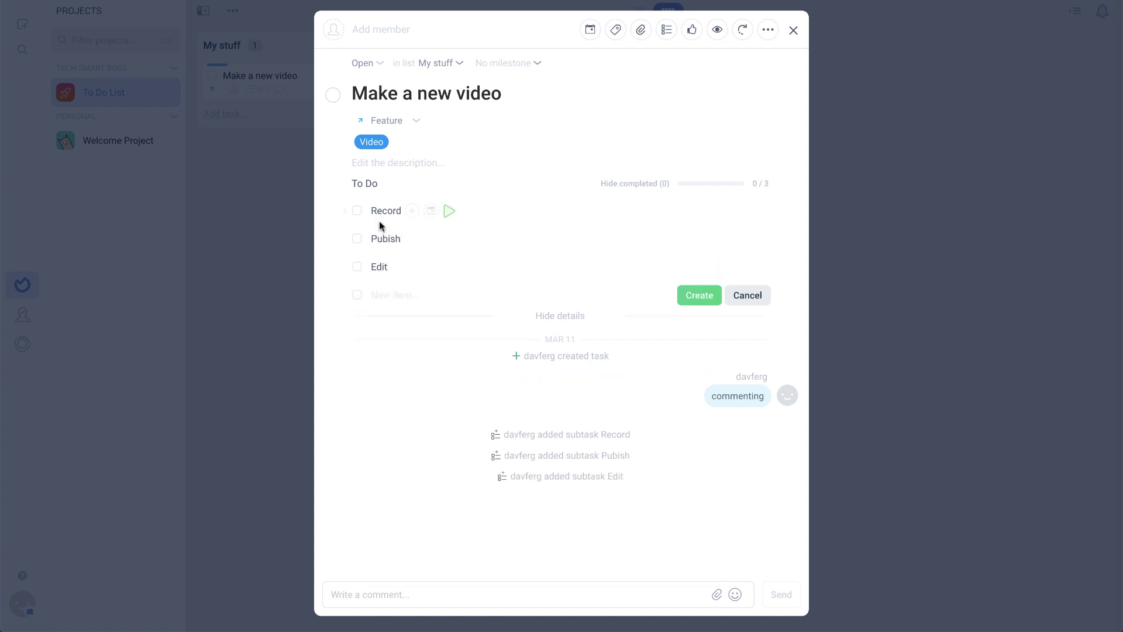
left_click_drag(345, 265, 348, 239)
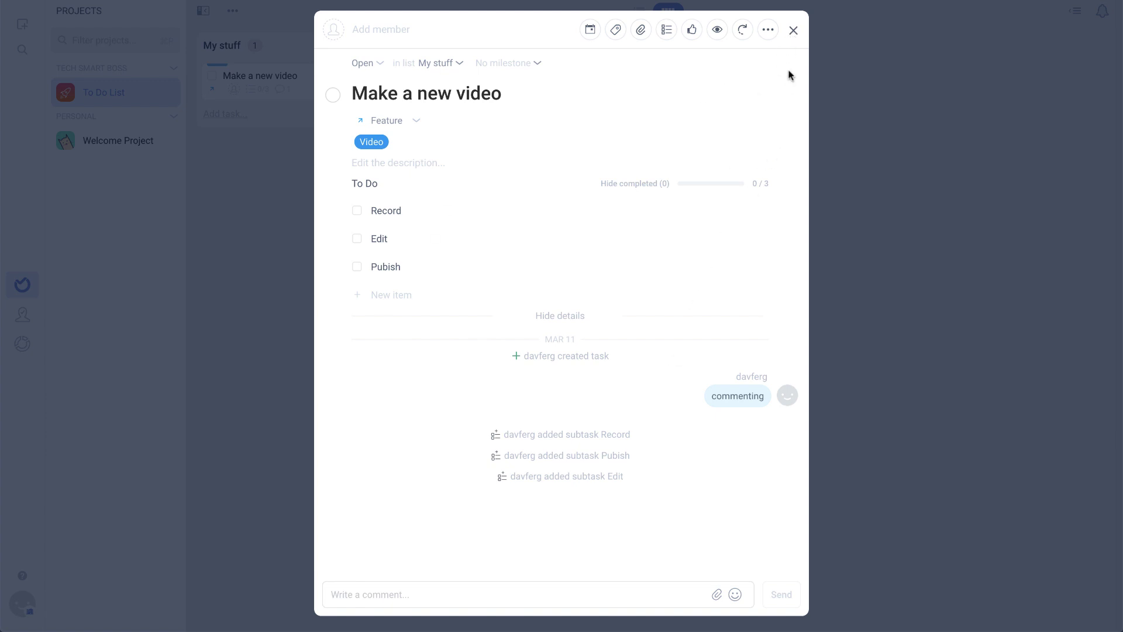
left_click(794, 33)
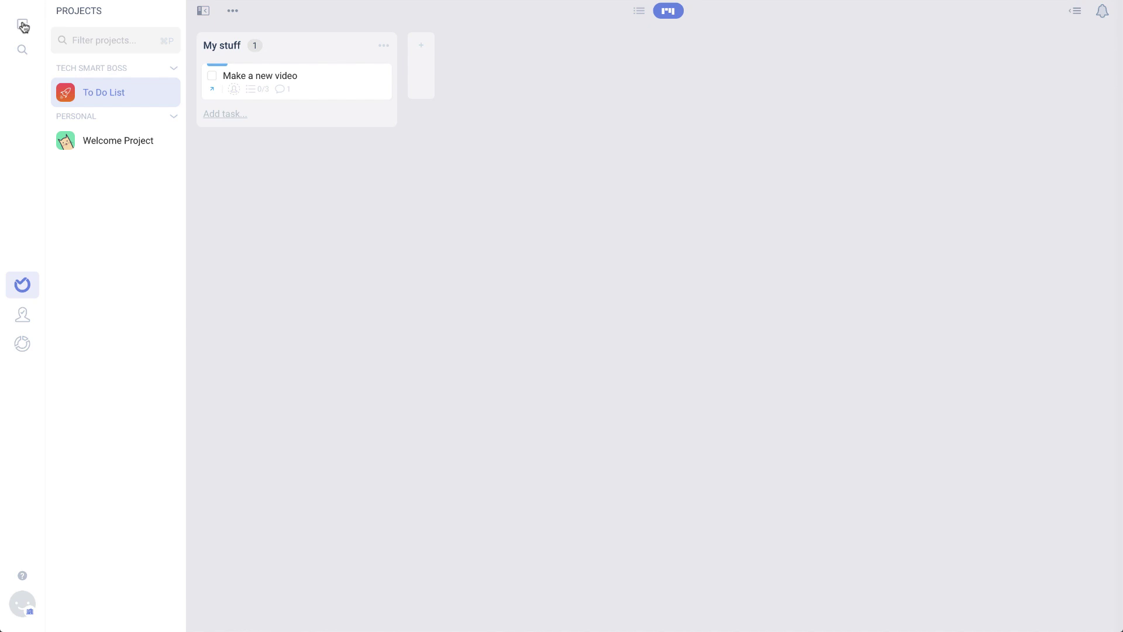
Open the left-bar menu for creating new items
left_click(24, 27)
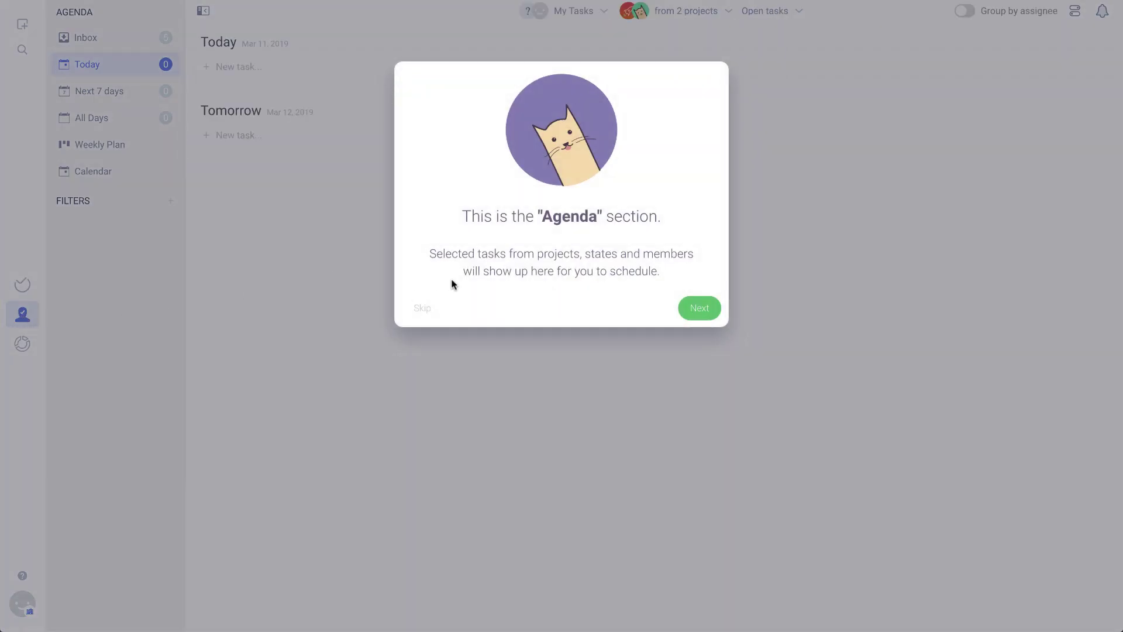
Skip the Agenda tour and look through the Inbox, weekly plan and month calendar views
left_click(702, 316)
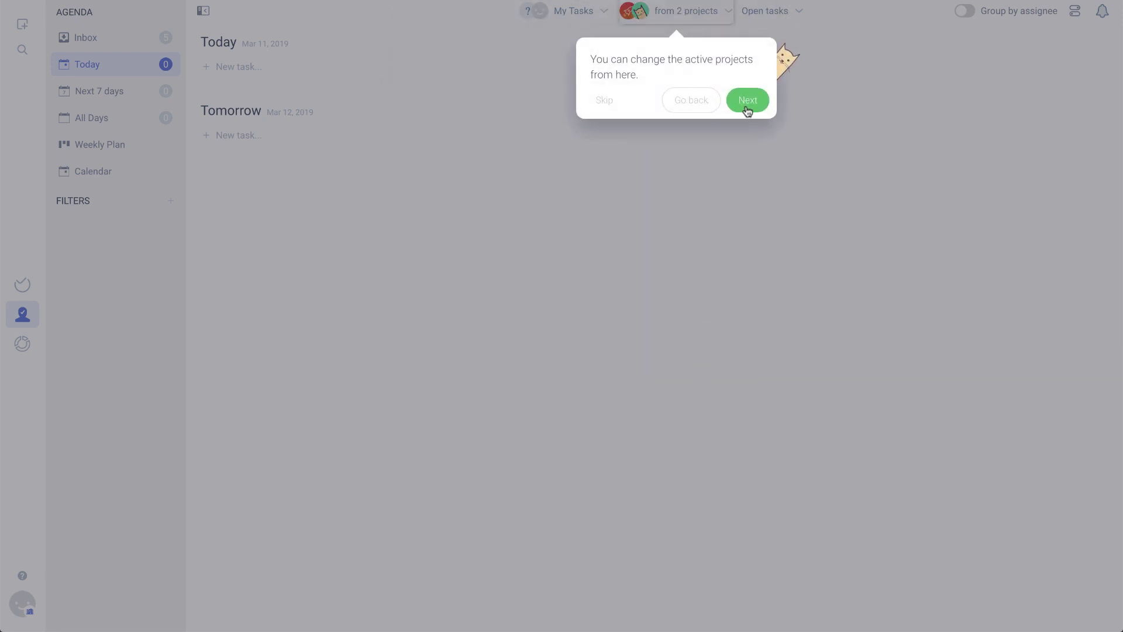
left_click(603, 105)
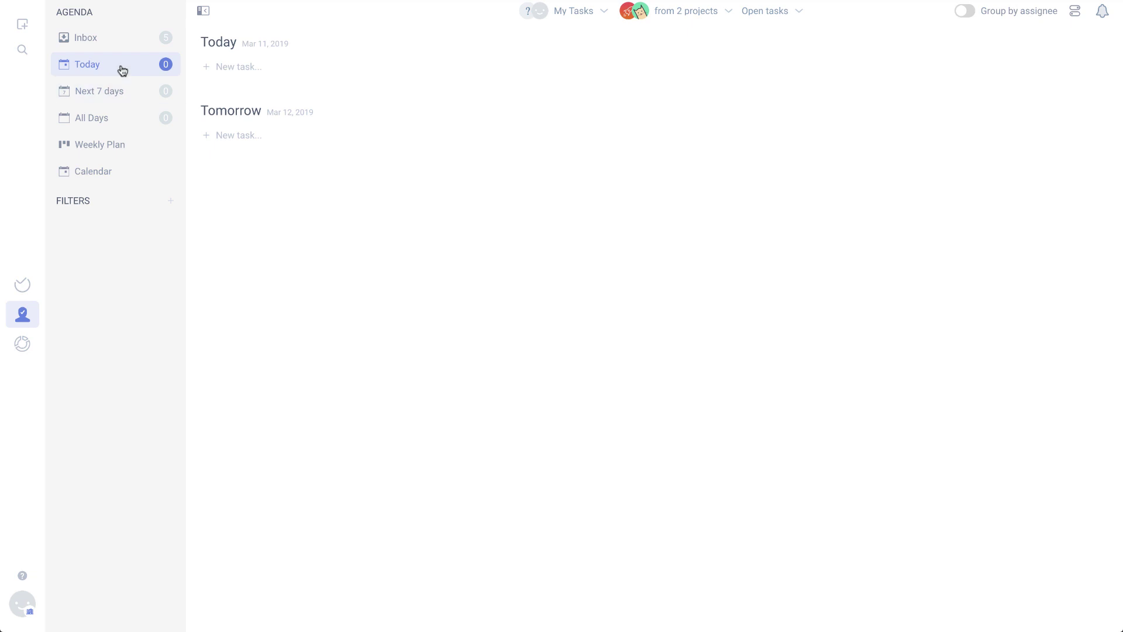
left_click(108, 43)
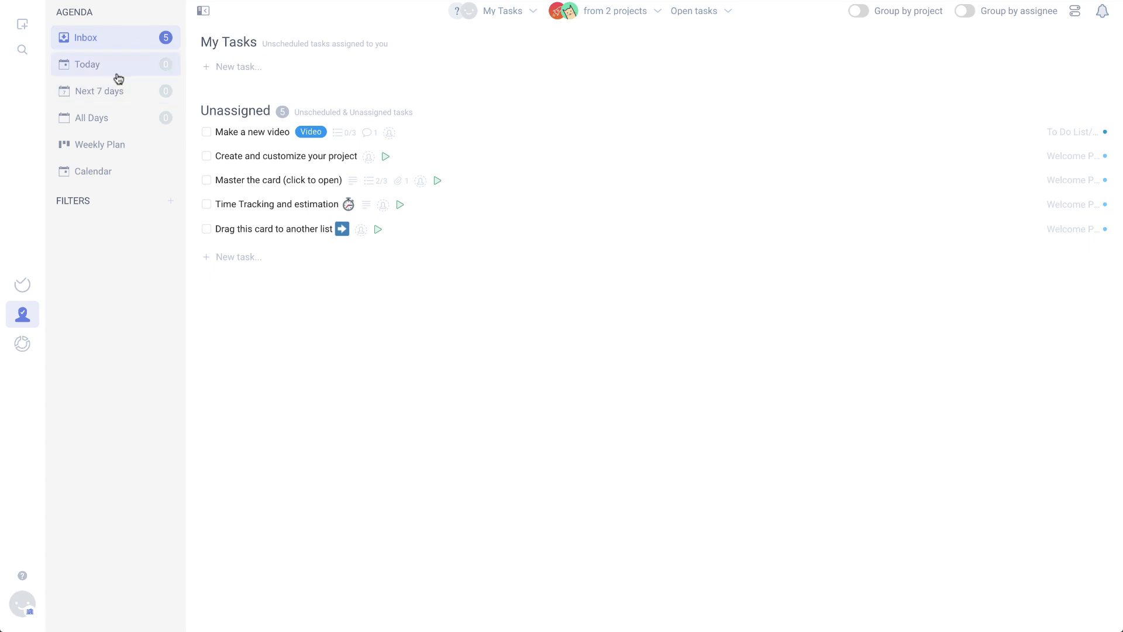
left_click(113, 146)
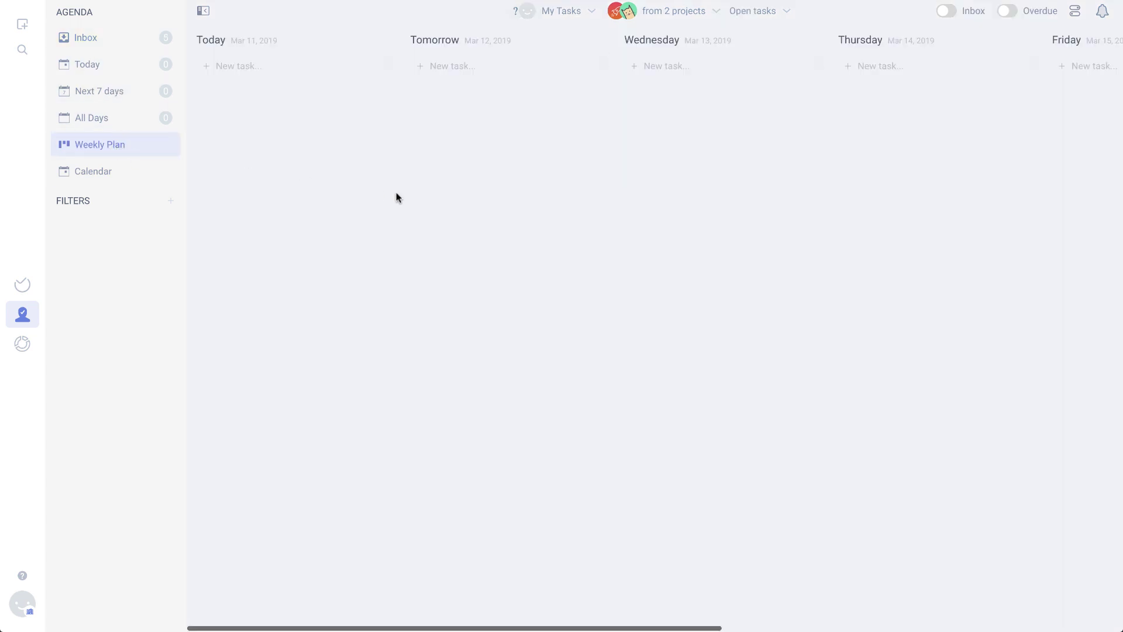
left_click(114, 174)
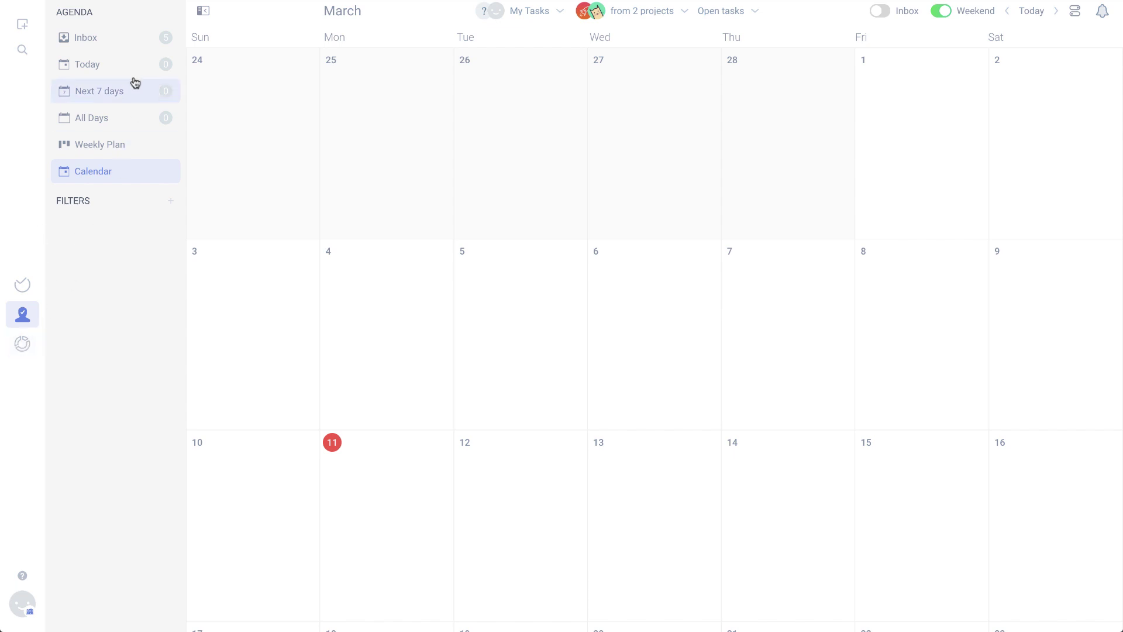
left_click(119, 36)
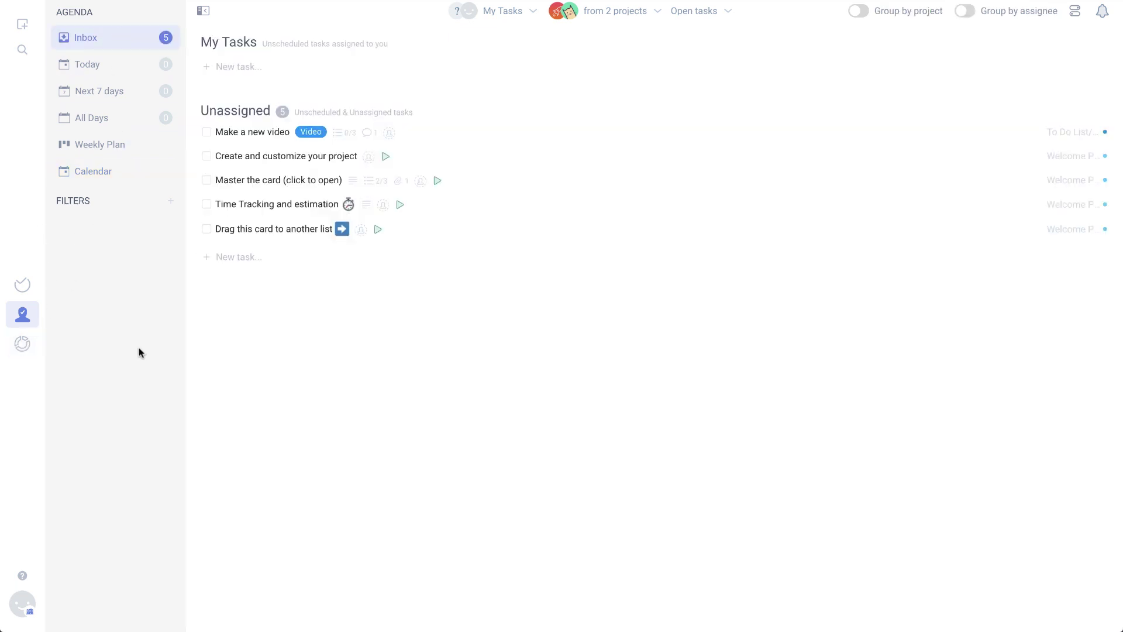
Check the My Tasks member filter, then turn on Group by project for the Inbox
left_click(530, 16)
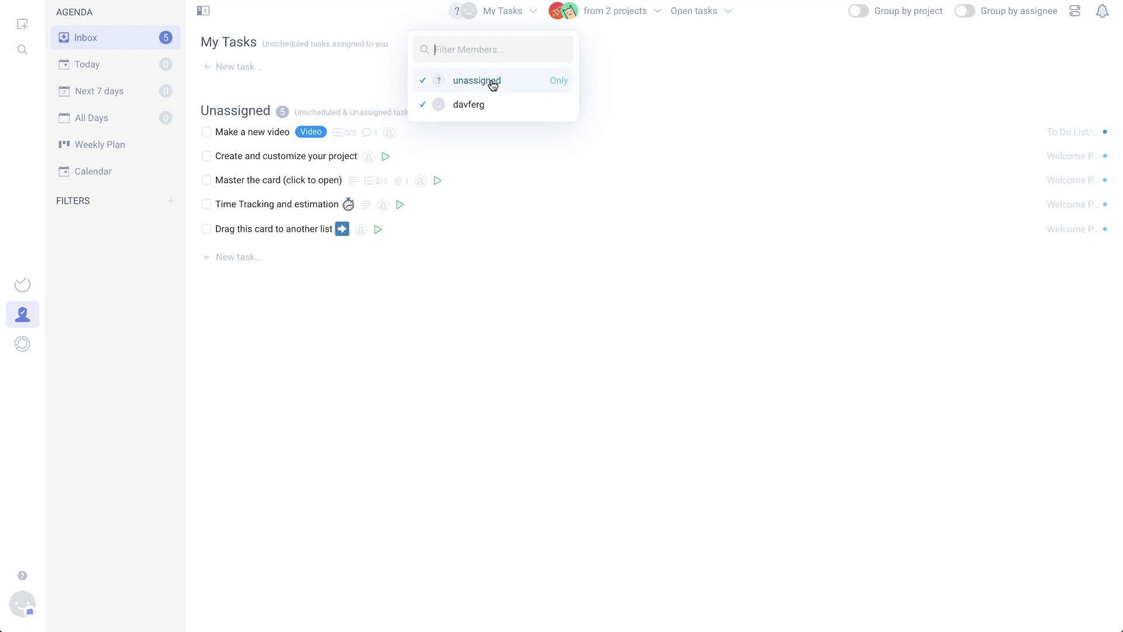
left_click(519, 10)
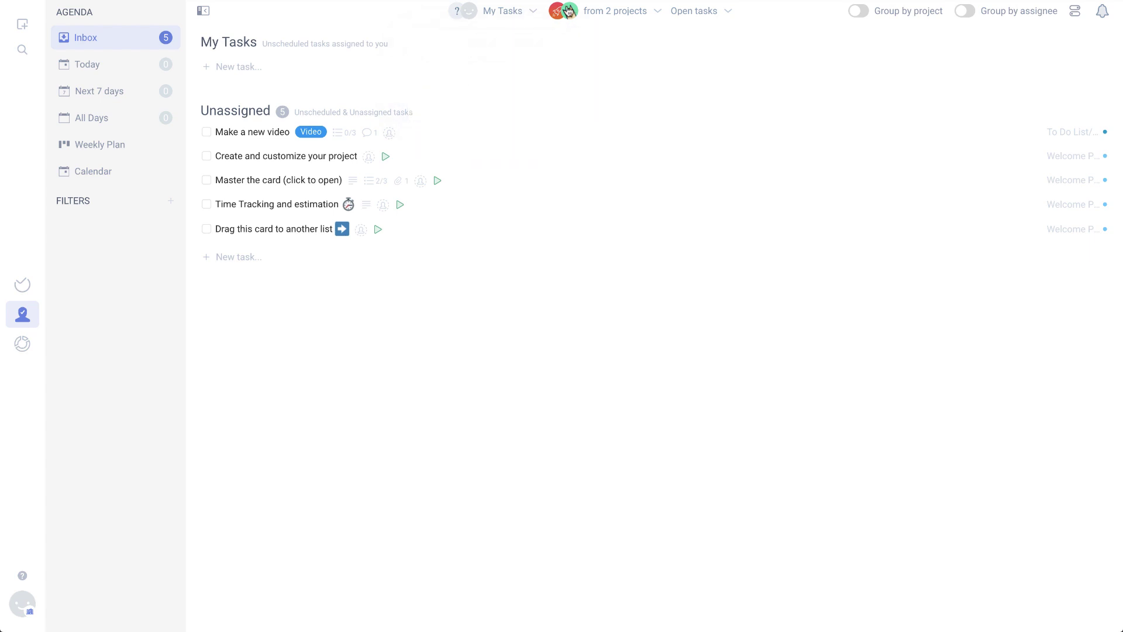
left_click(861, 10)
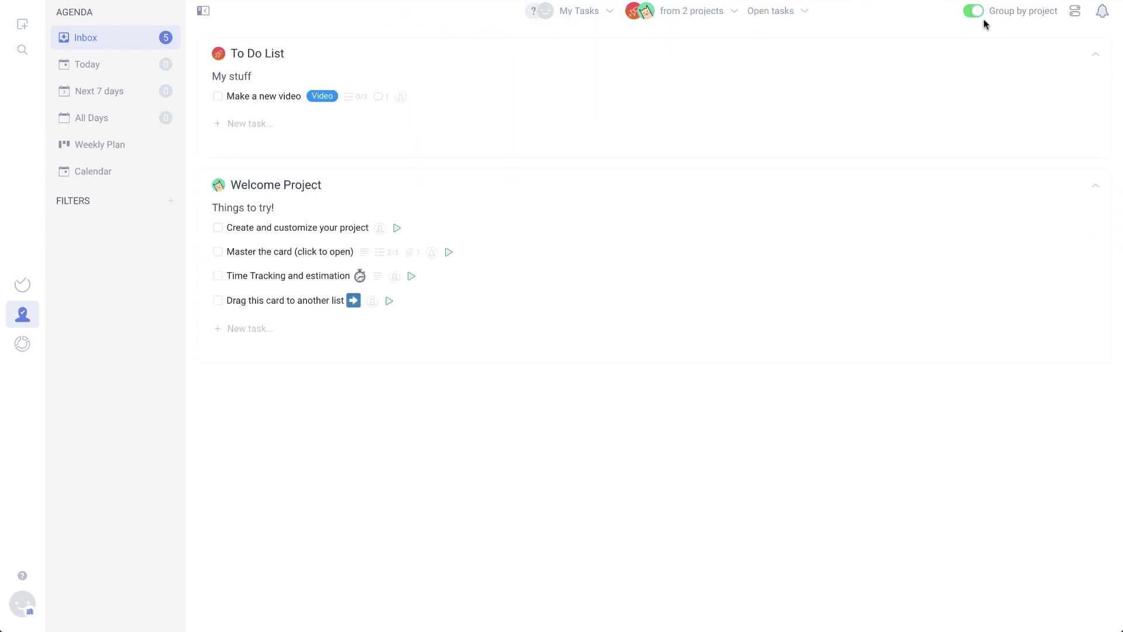
Open Reports, dismiss its welcome, then try night mode and switch back to light theme
left_click(23, 344)
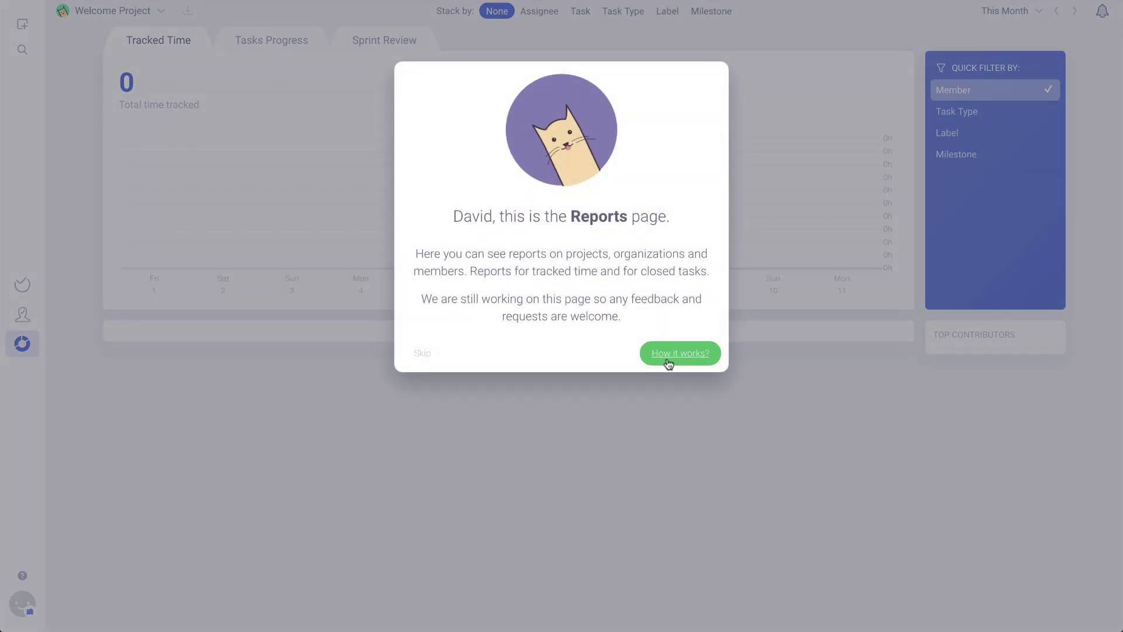
left_click(423, 352)
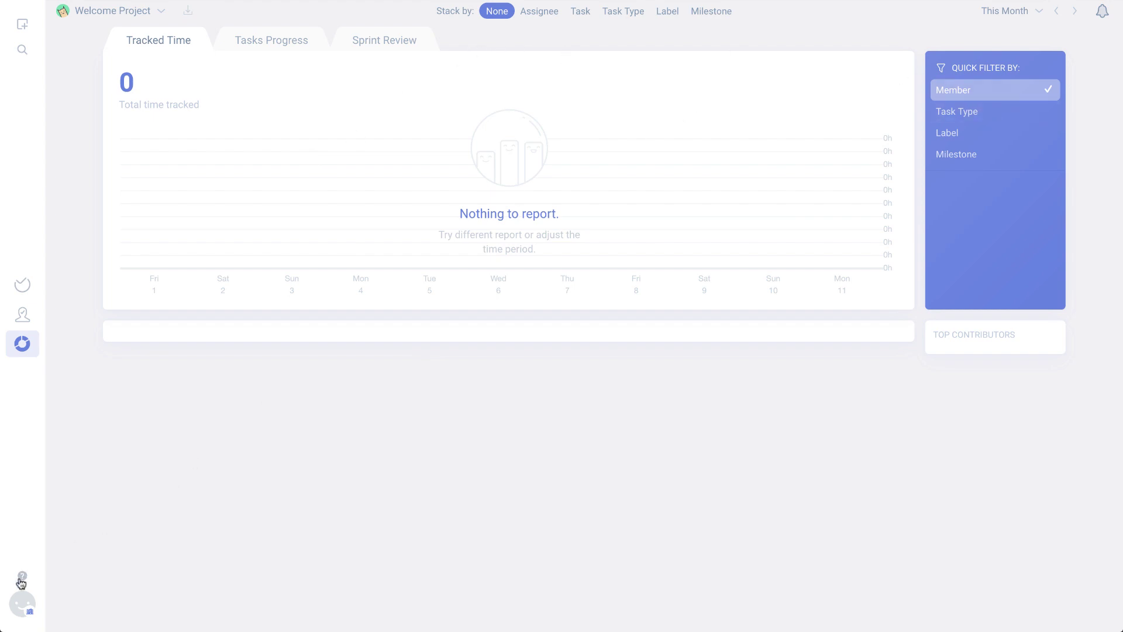
left_click(20, 607)
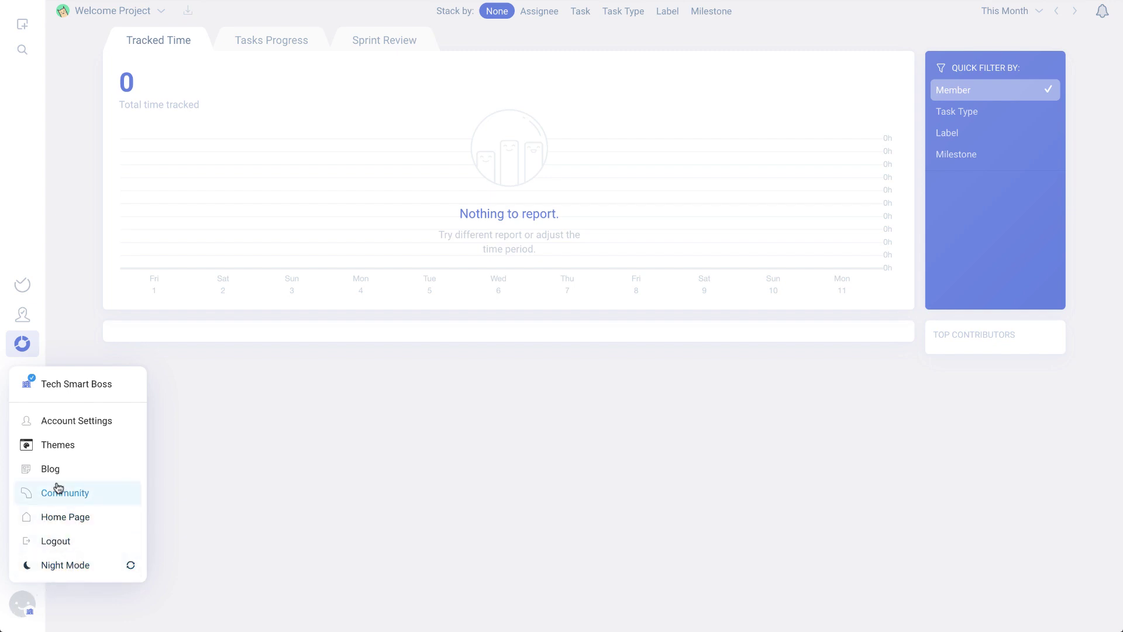
left_click(65, 567)
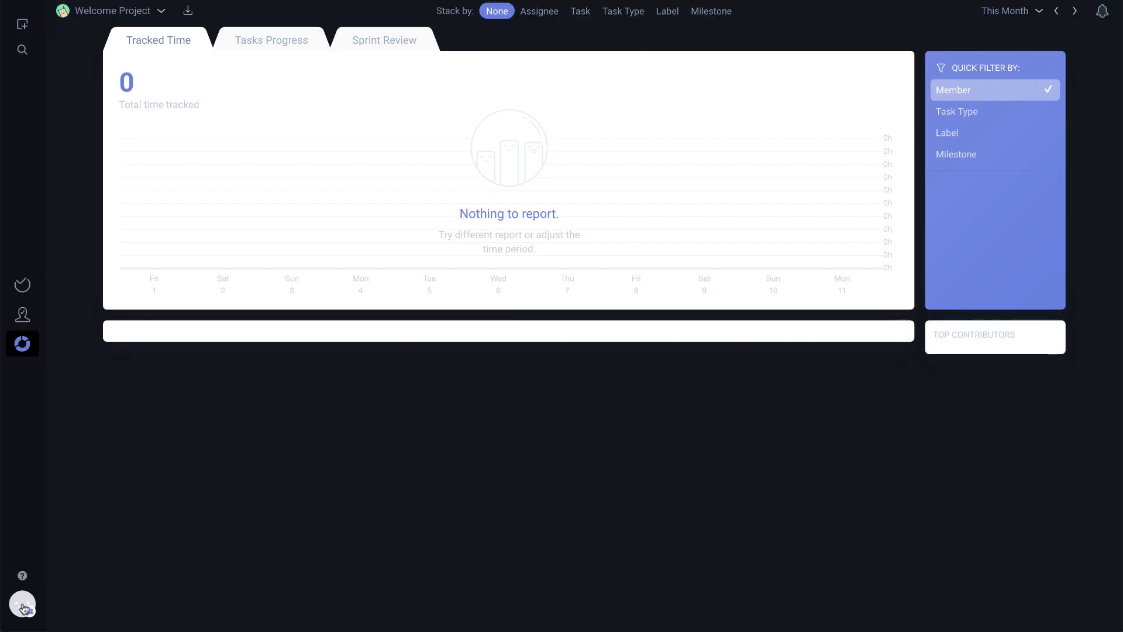
left_click(22, 606)
left_click(56, 567)
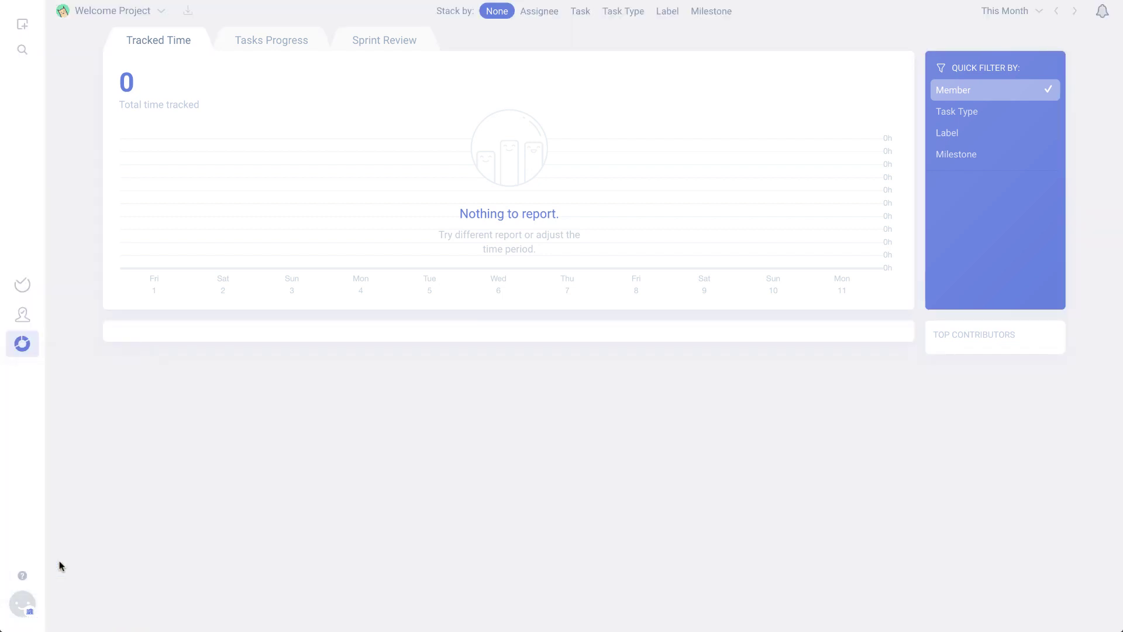
left_click(21, 613)
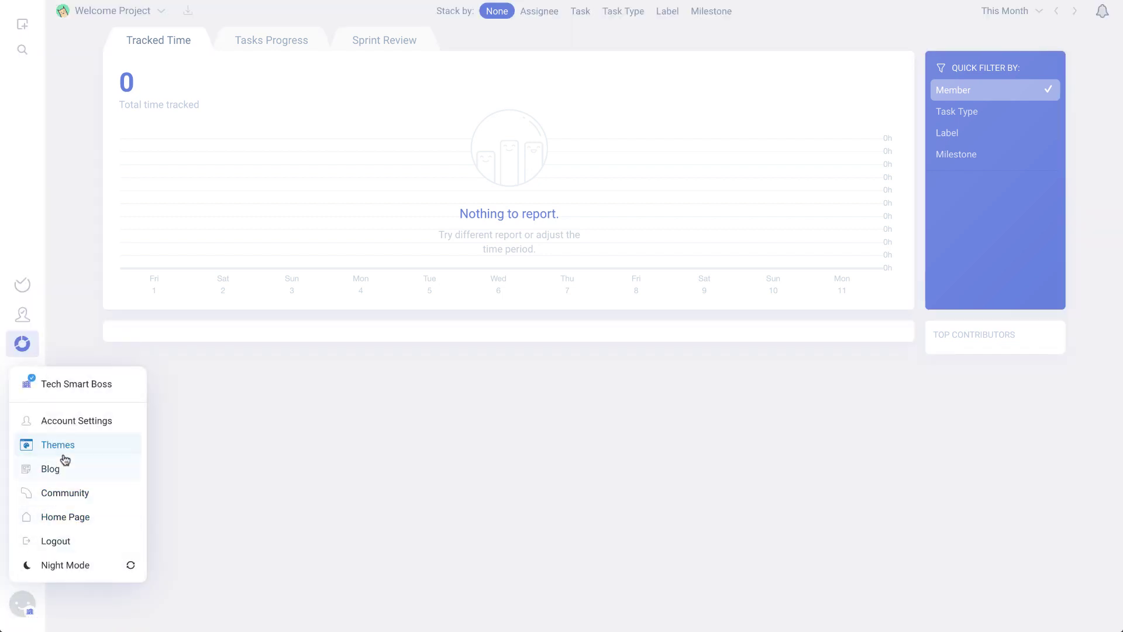
Browse account settings: personal Preferences, Email Aliases, then the organization's Preferences
left_click(64, 423)
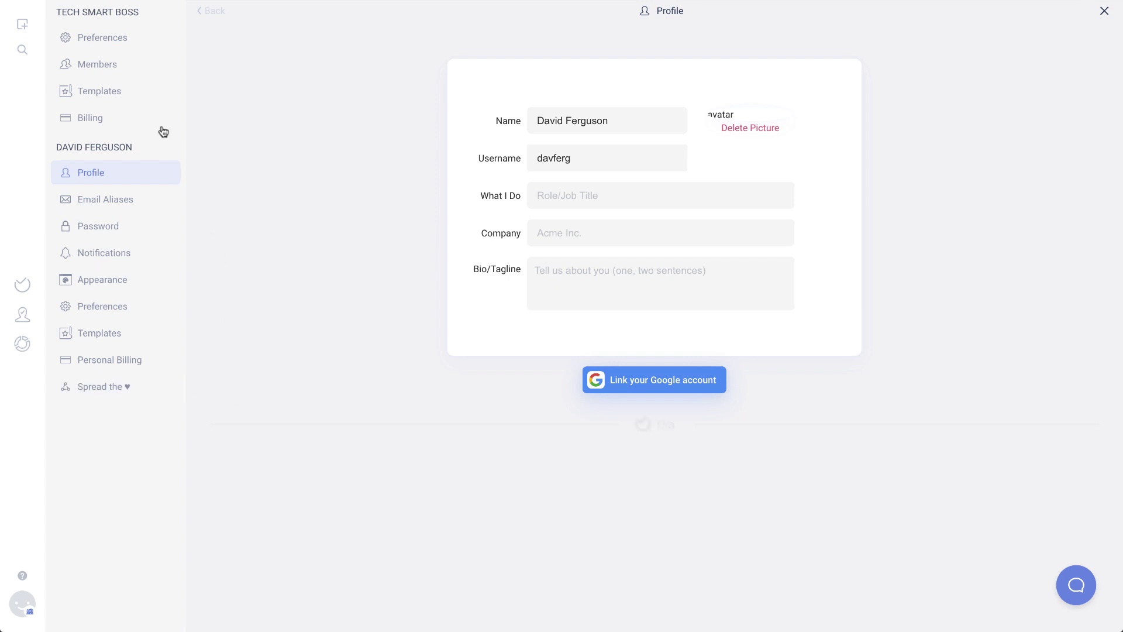
left_click(99, 309)
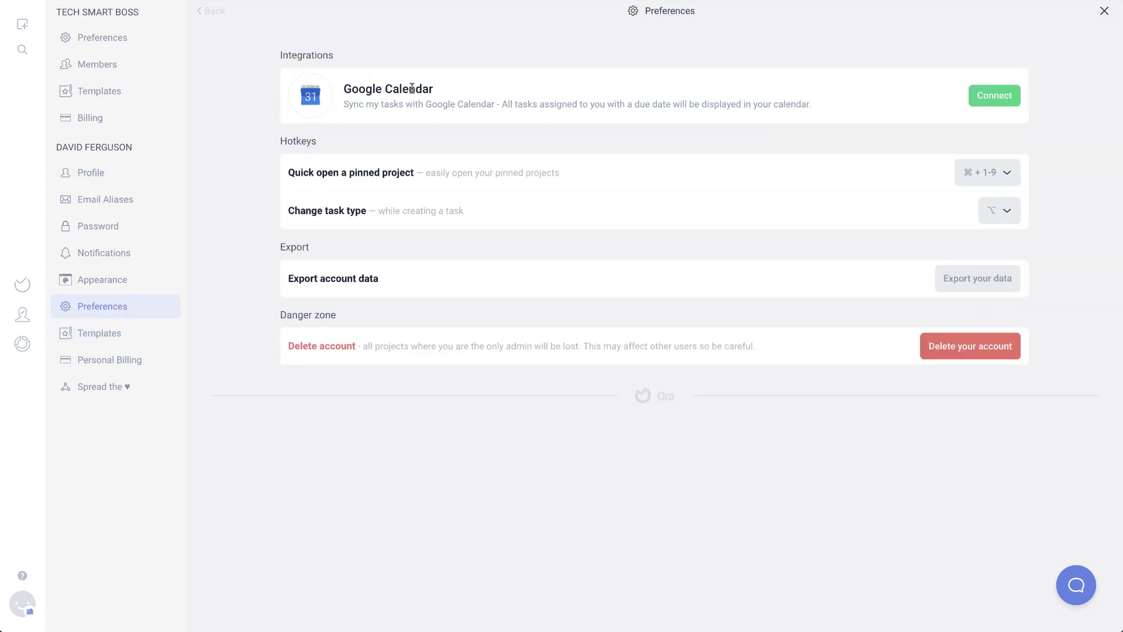
left_click(94, 201)
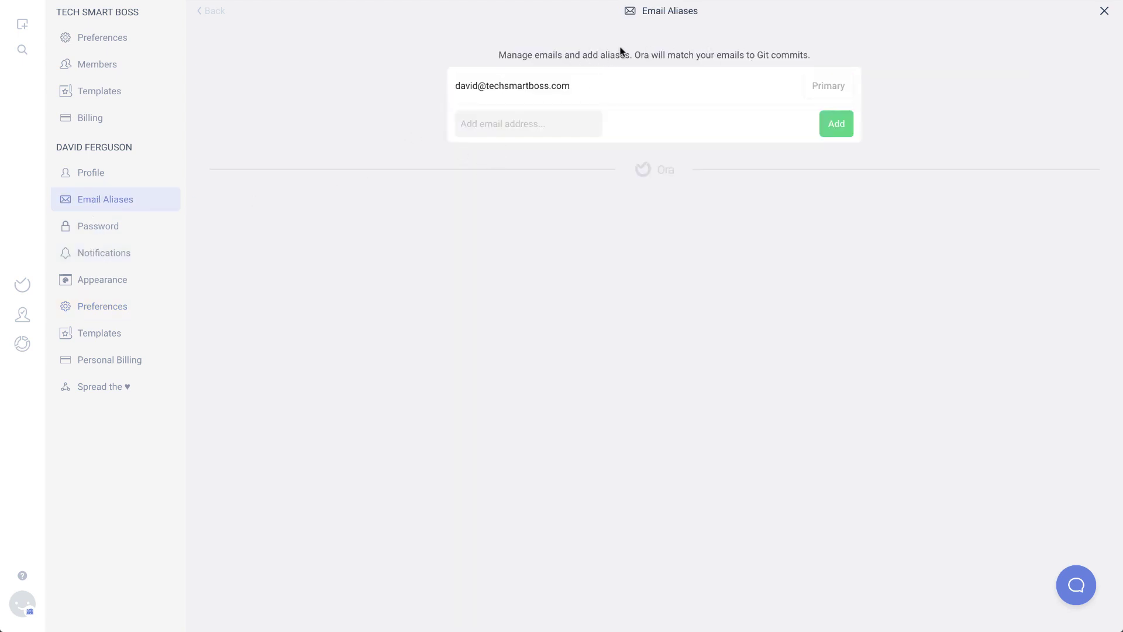
left_click_drag(644, 59, 813, 62)
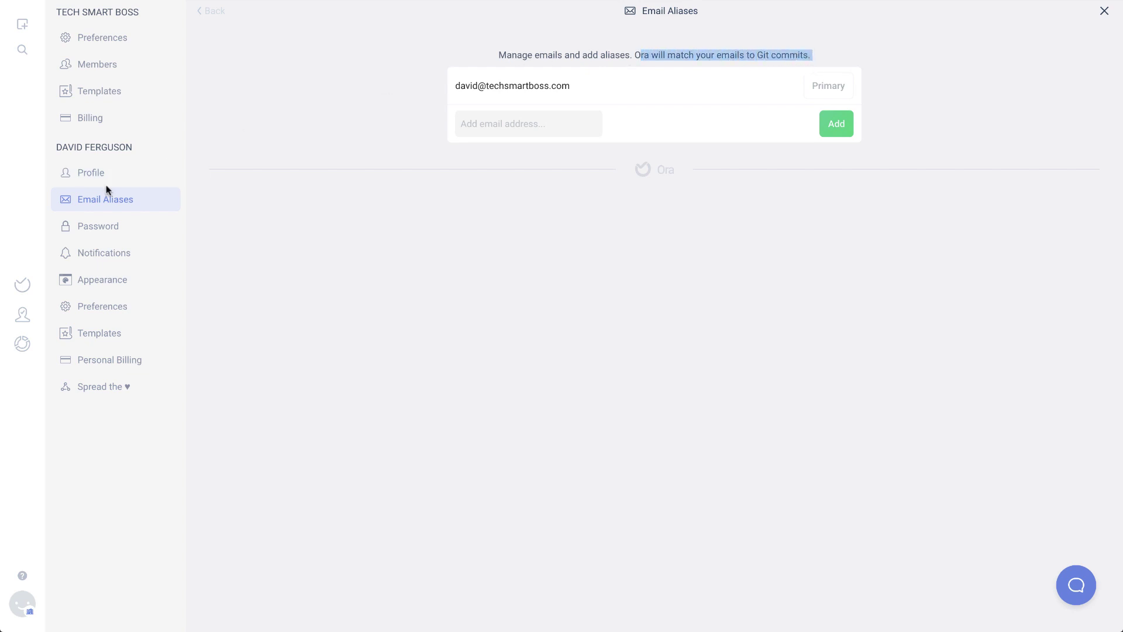
left_click(99, 40)
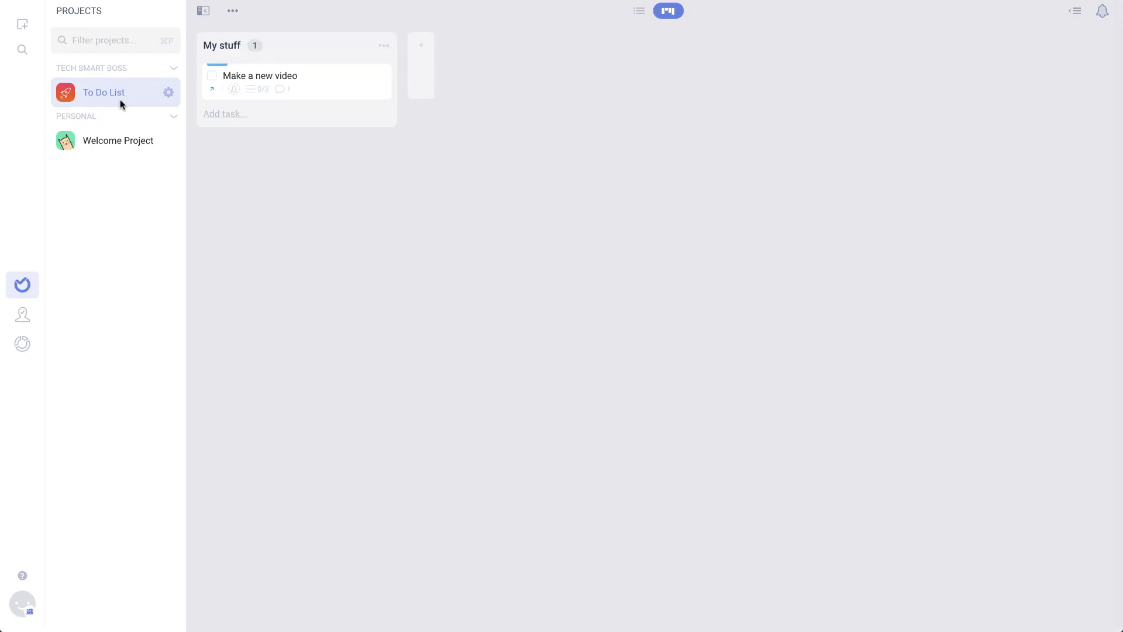
Open Project Settings from the board's ••• menu and scroll through its Preferences page
left_click(232, 11)
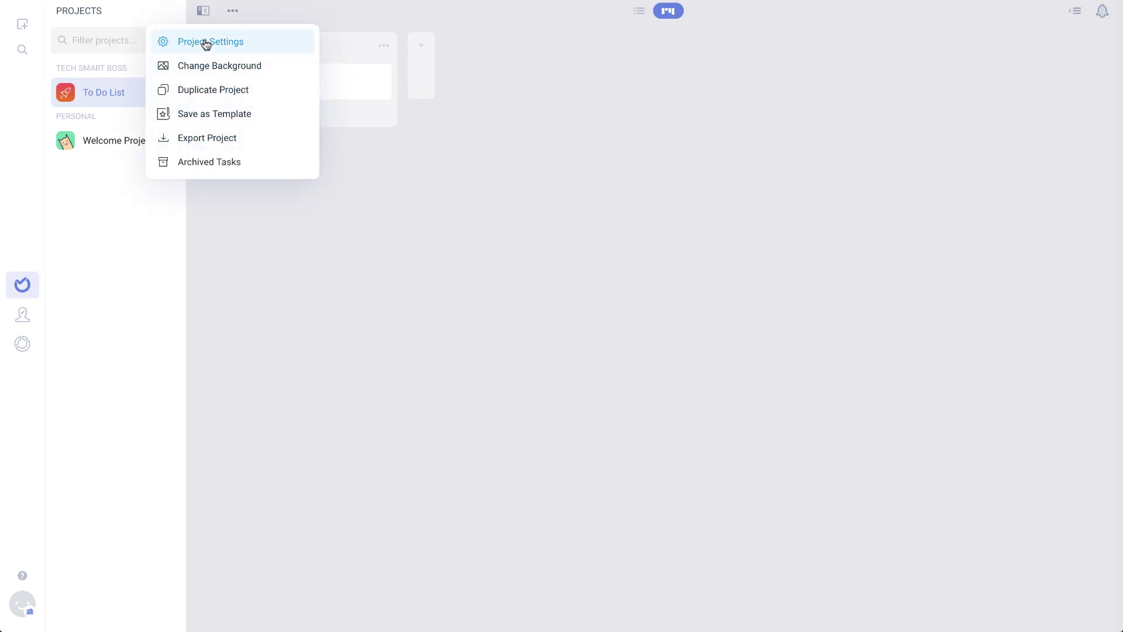
left_click(206, 43)
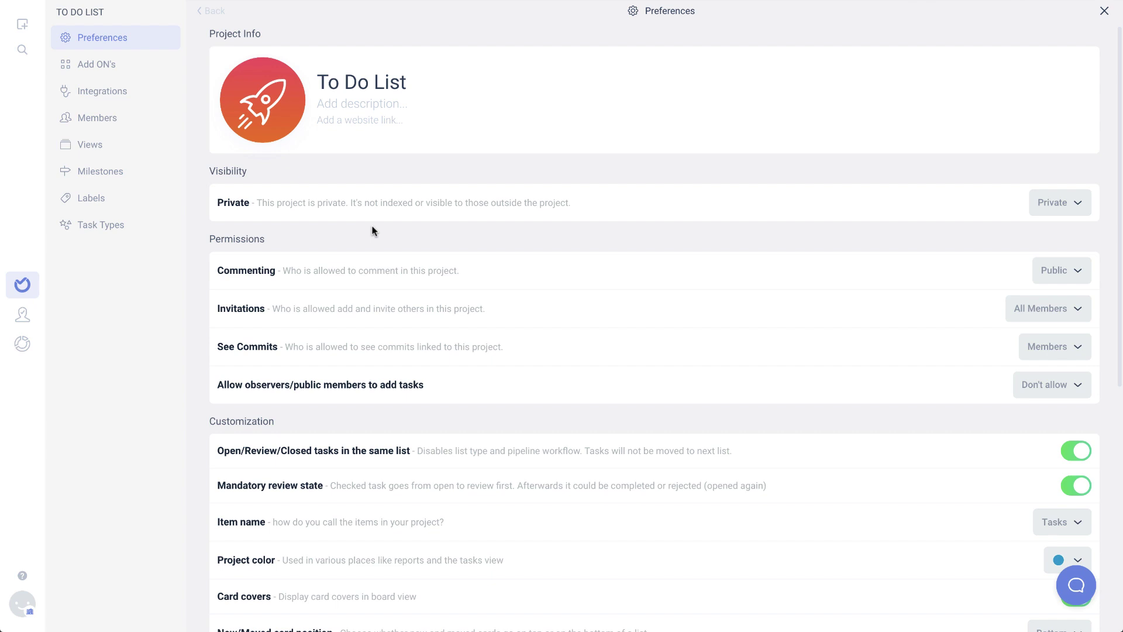
scroll(372, 230, "down", 5)
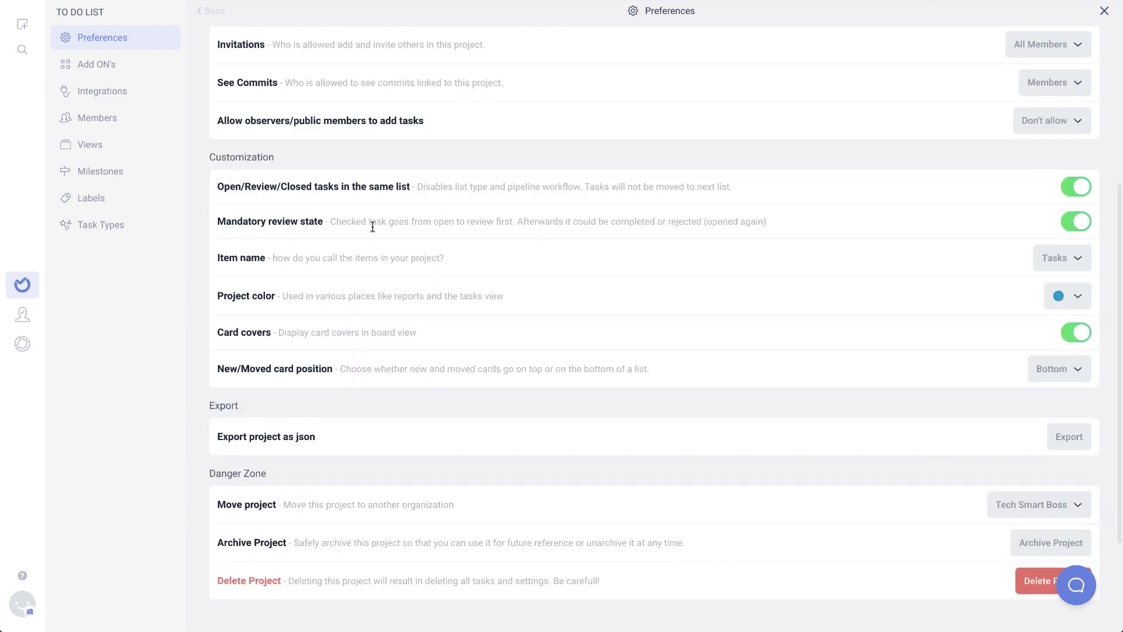
scroll(372, 227, "down", 2)
scroll(372, 227, "up", 2)
scroll(293, 297, "up", 1)
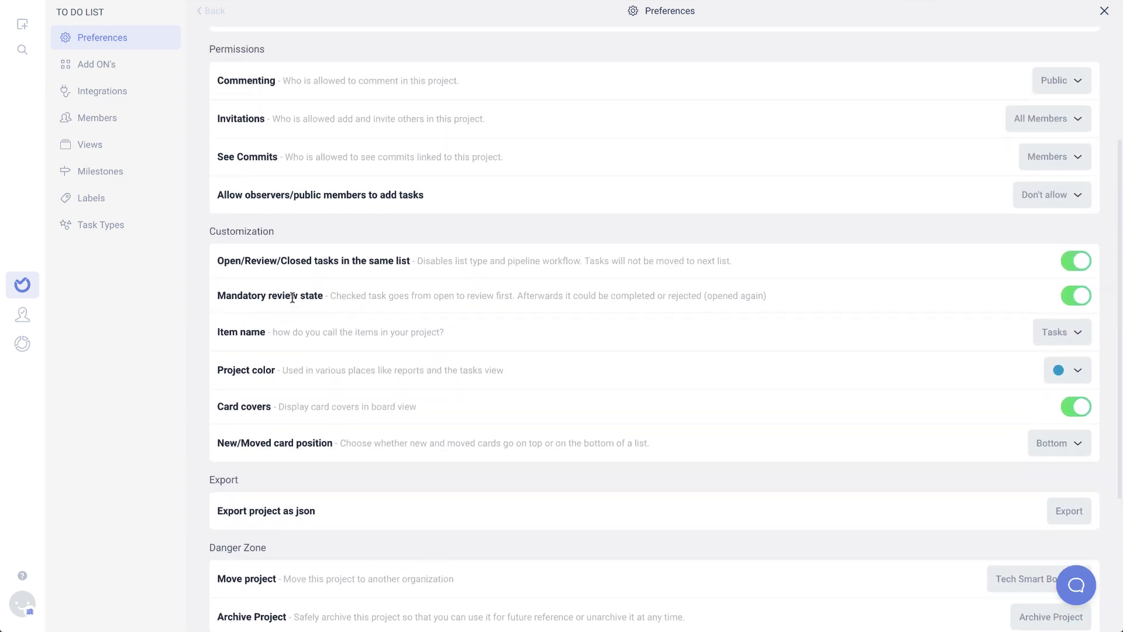
scroll(293, 299, "up", 1)
scroll(283, 251, "up", 3)
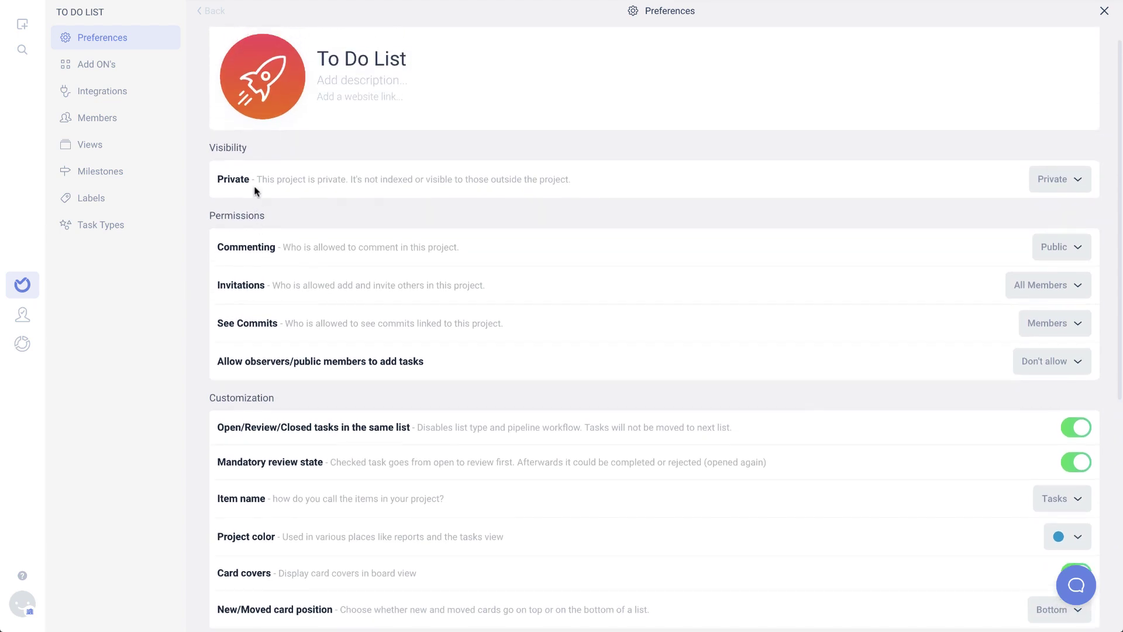
scroll(256, 193, "up", 1)
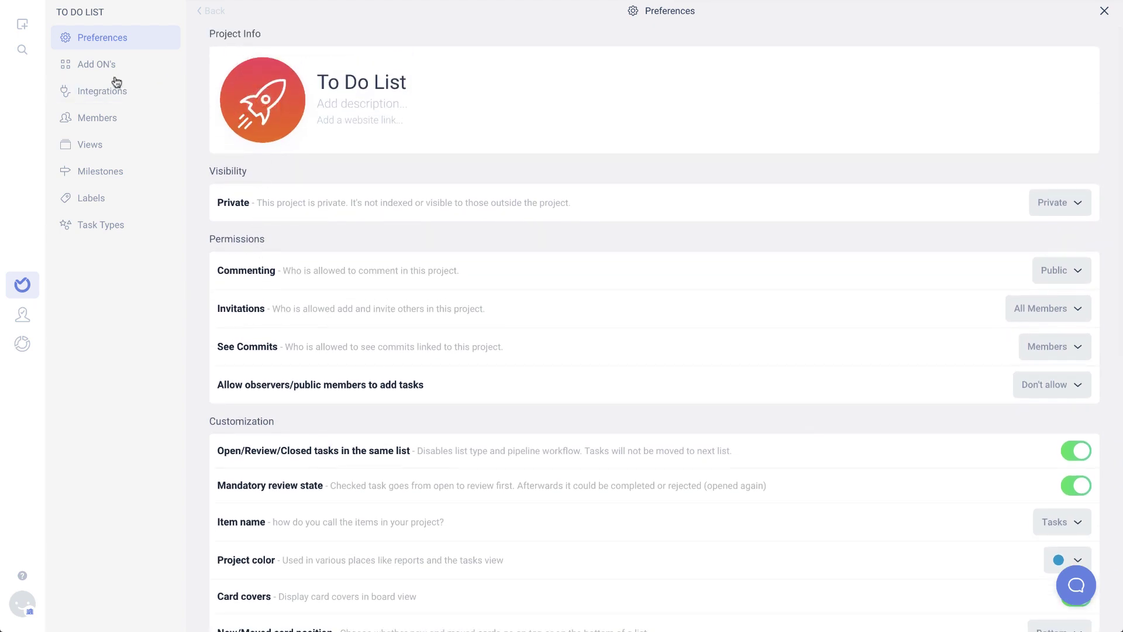
Review the To Do List project's Integrations, Task Types and Labels pages, ending on Milestones
left_click(92, 97)
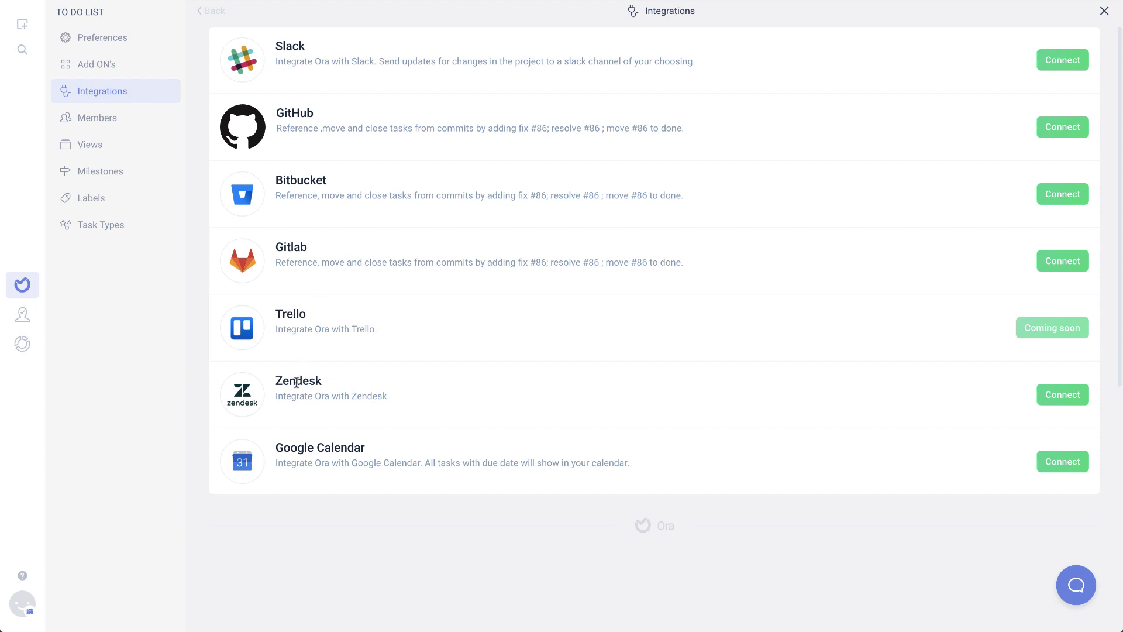
left_click_drag(289, 382, 309, 384)
left_click(94, 229)
left_click(97, 207)
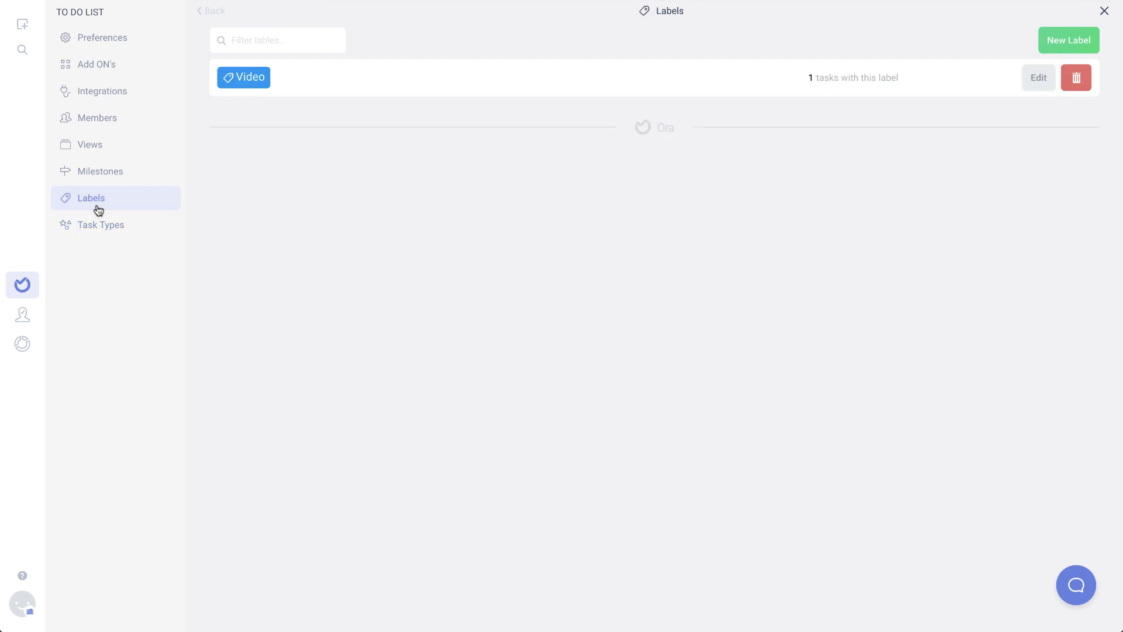
left_click(104, 176)
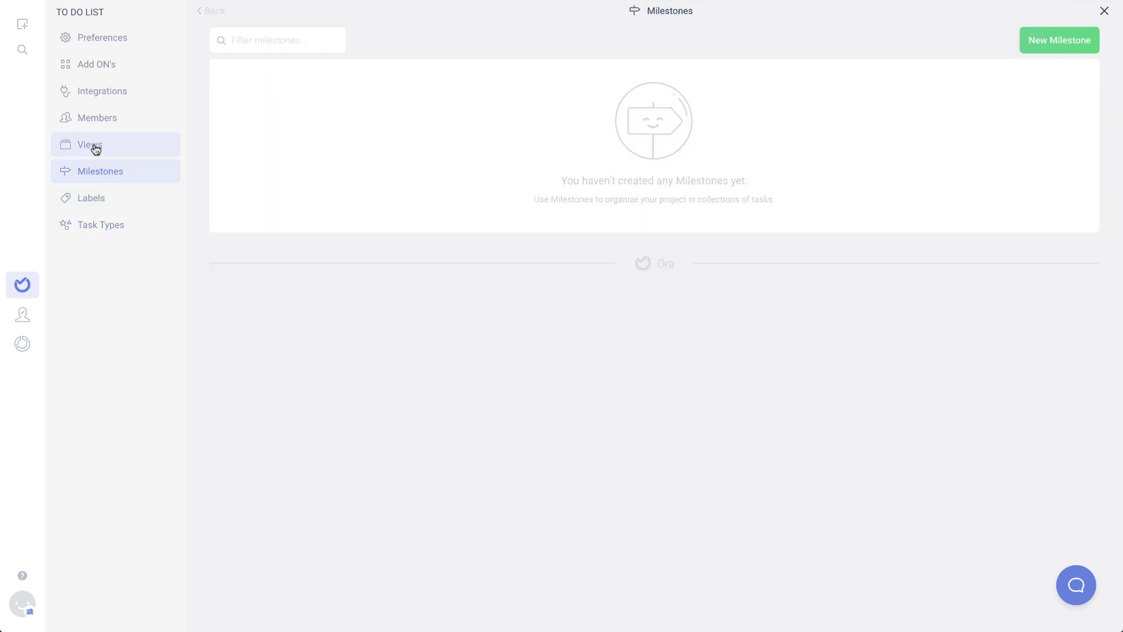
Return to the Inbox grouped by To Do List and Welcome Project, confirm no unread notifications, then open card display settings
left_click(93, 149)
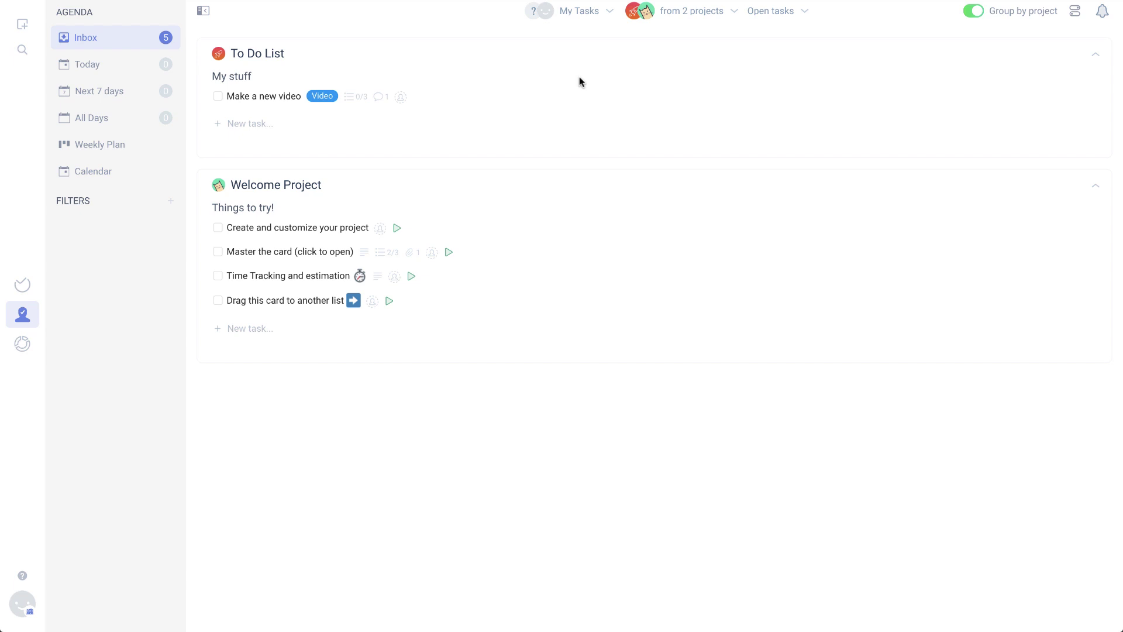
left_click(1102, 13)
left_click(1074, 11)
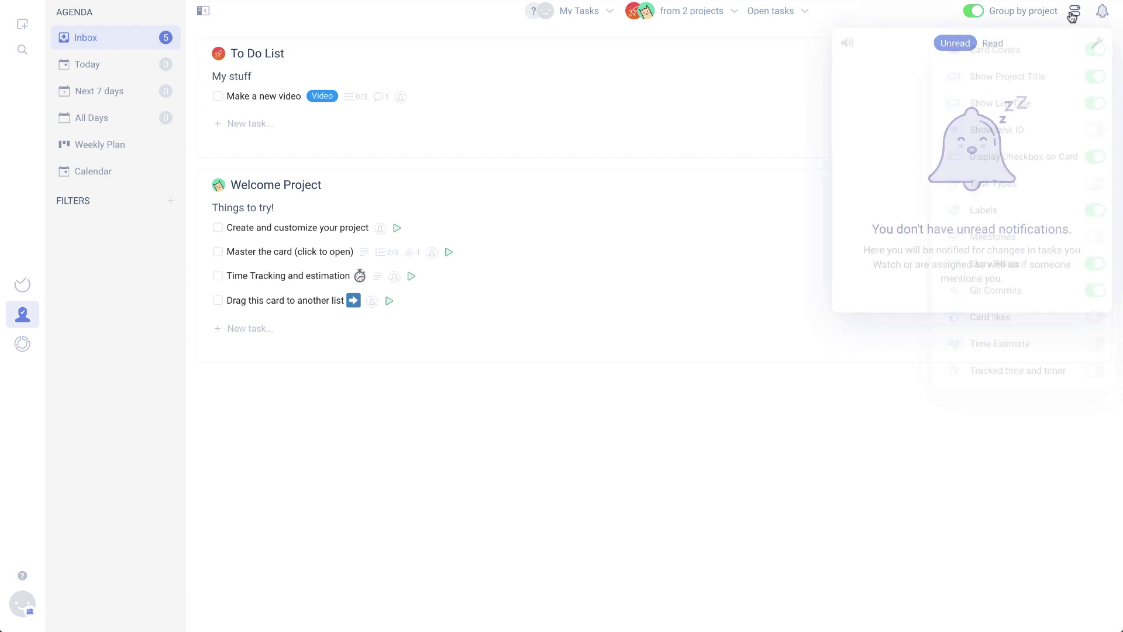